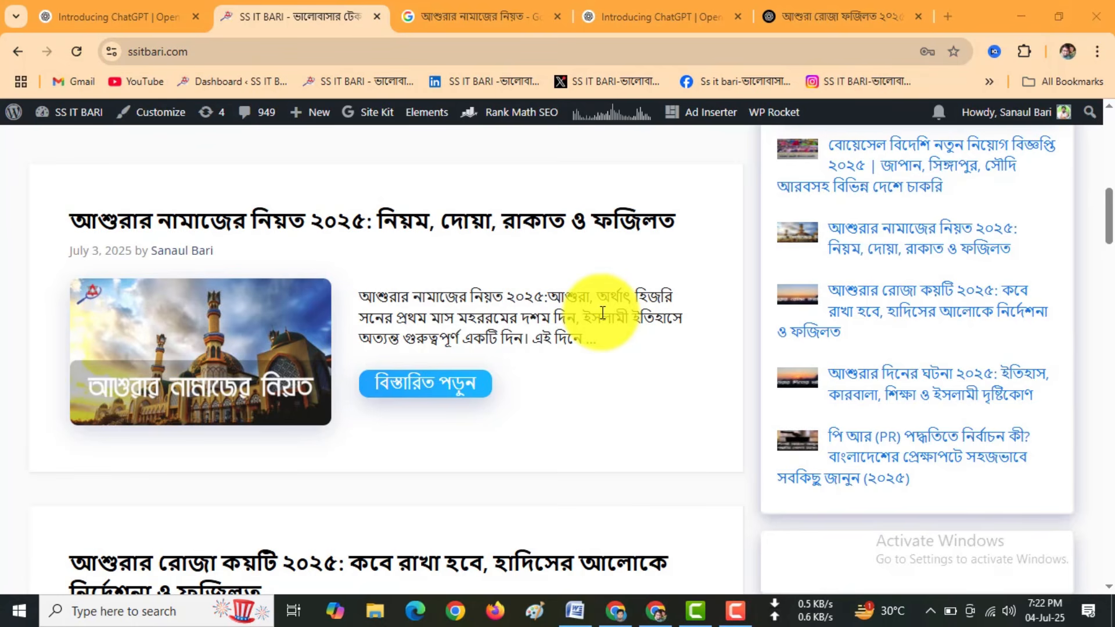
Step: Look through the recent post listings on the ssitbari.com homepage, down to the মহরম ও আশুরা ২০২৫ article
scroll(603, 313, down, 4)
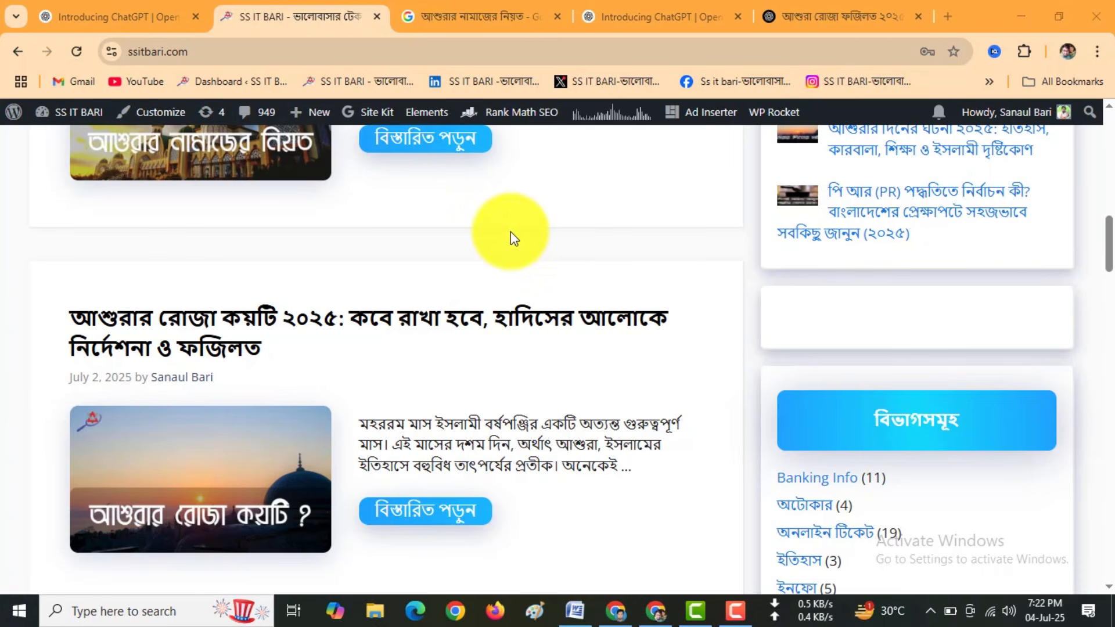
scroll(511, 231, down, 1)
scroll(511, 232, down, 5)
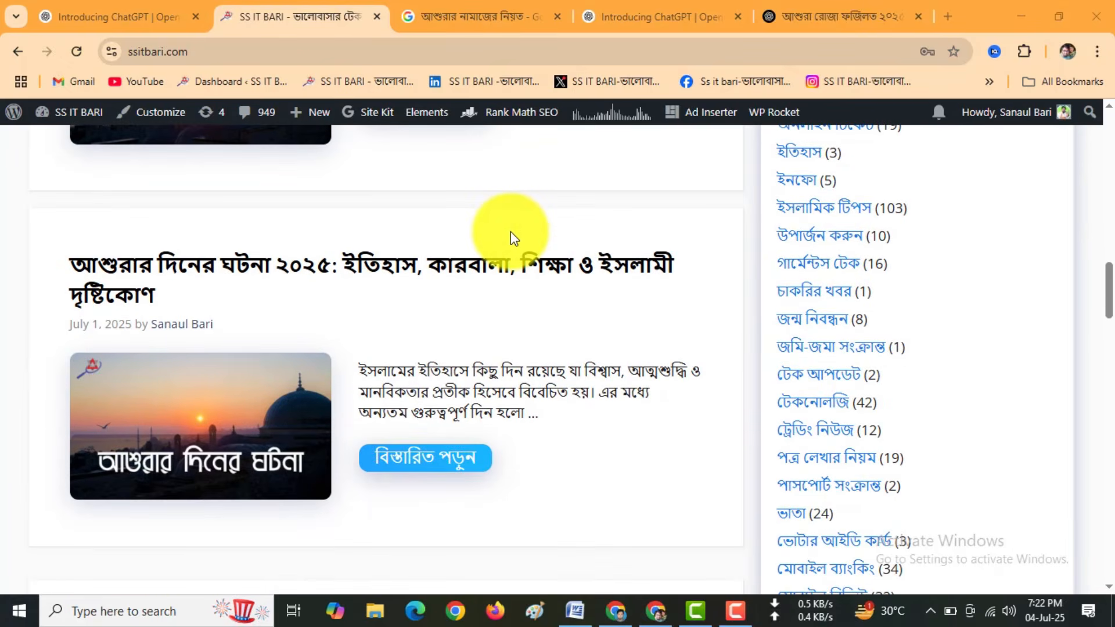
scroll(512, 233, down, 5)
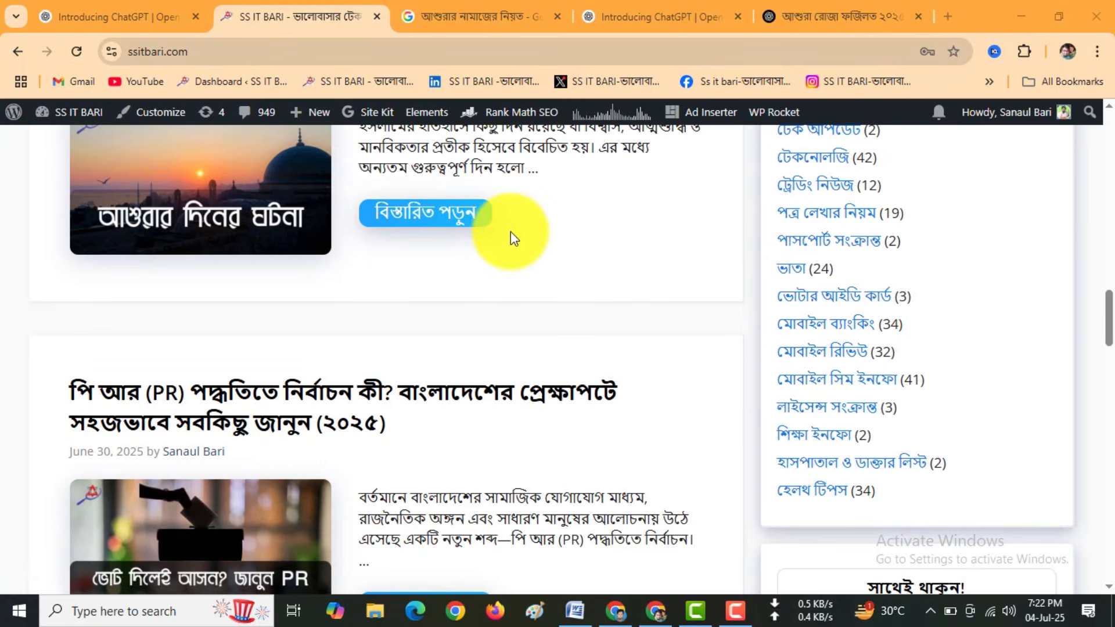
scroll(511, 231, down, 5)
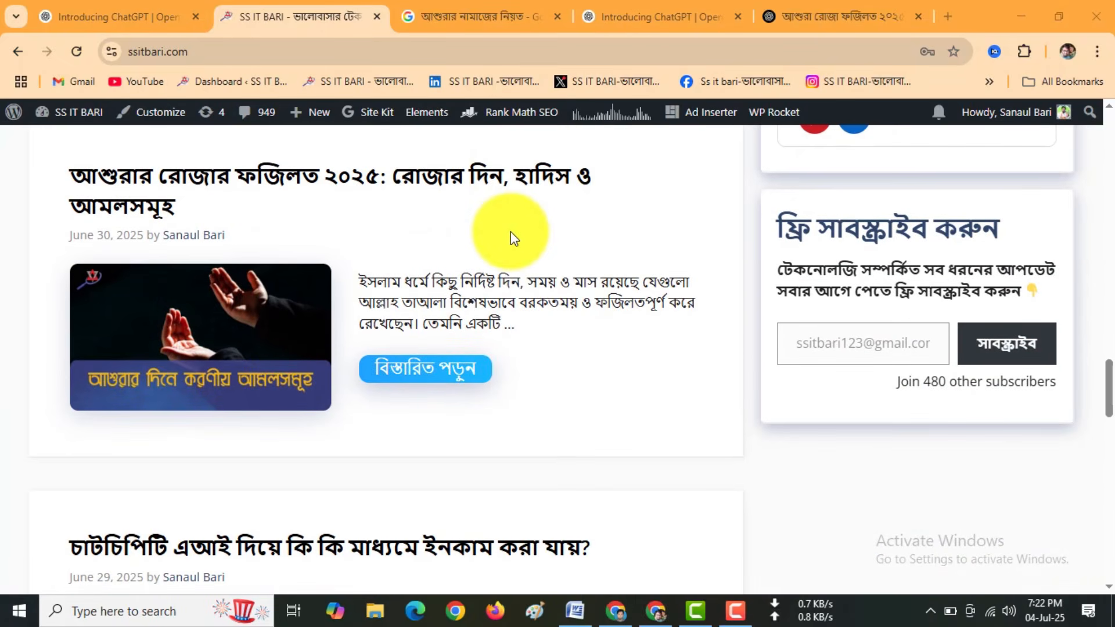
scroll(510, 231, down, 5)
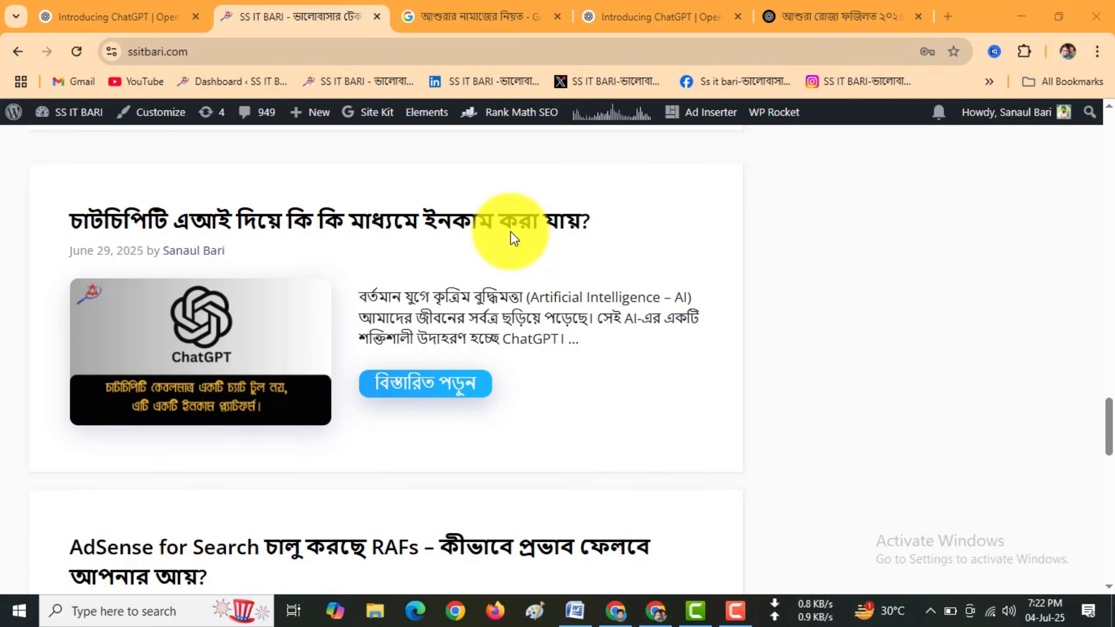
scroll(510, 231, down, 6)
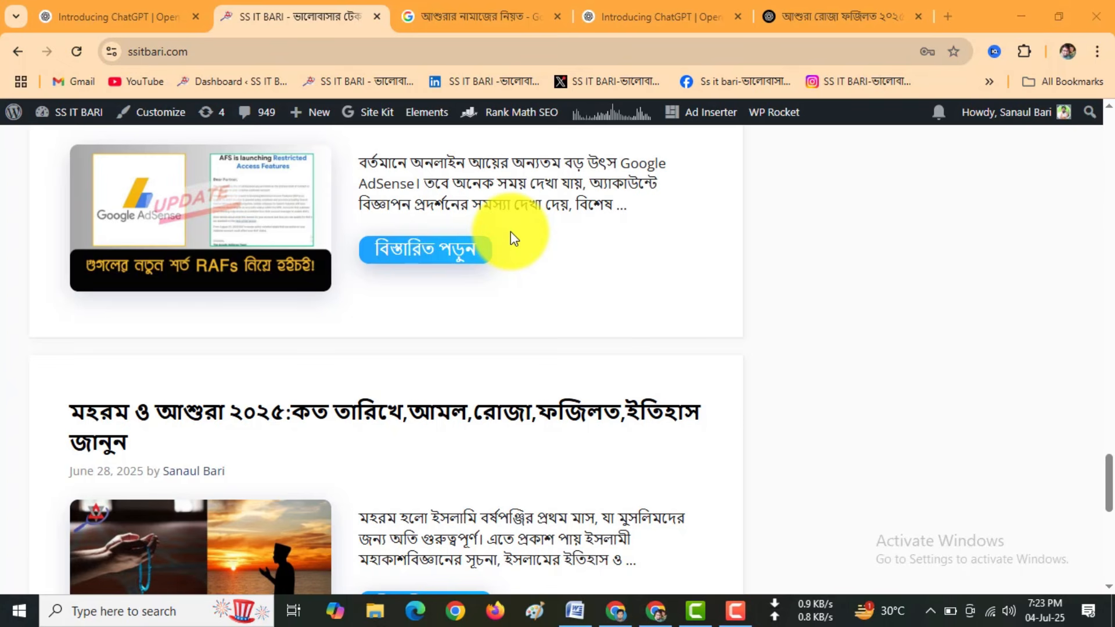
Step: Examine the Google results for "আশুরার নামাজের নিয়ত", including the SS IT BARI entry and its publication age
click(490, 12)
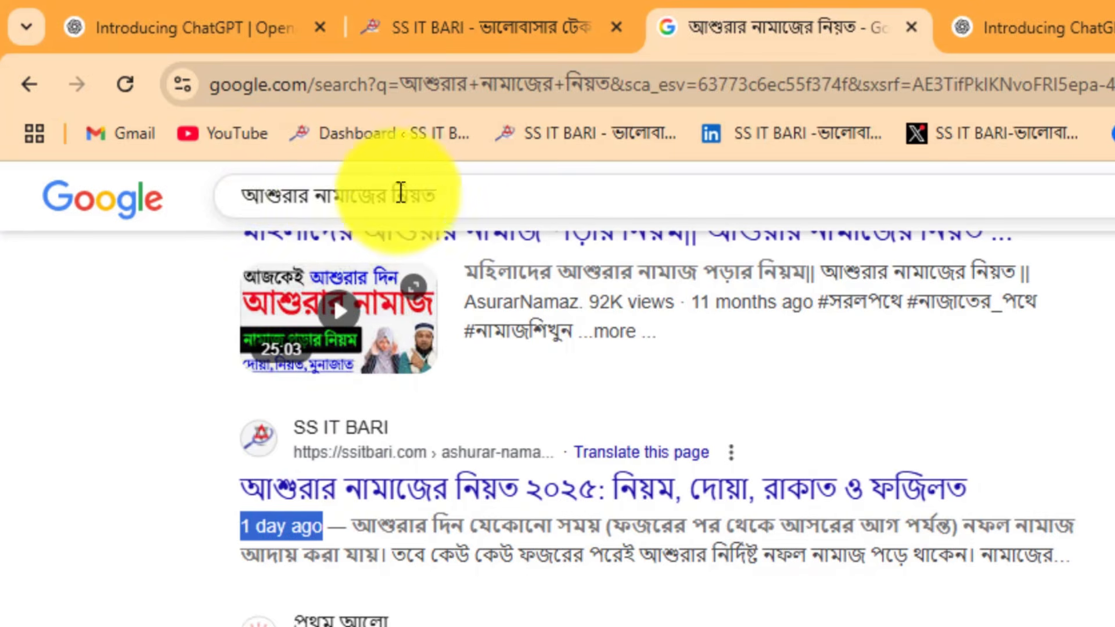
scroll(517, 401, up, 5)
scroll(519, 398, down, 5)
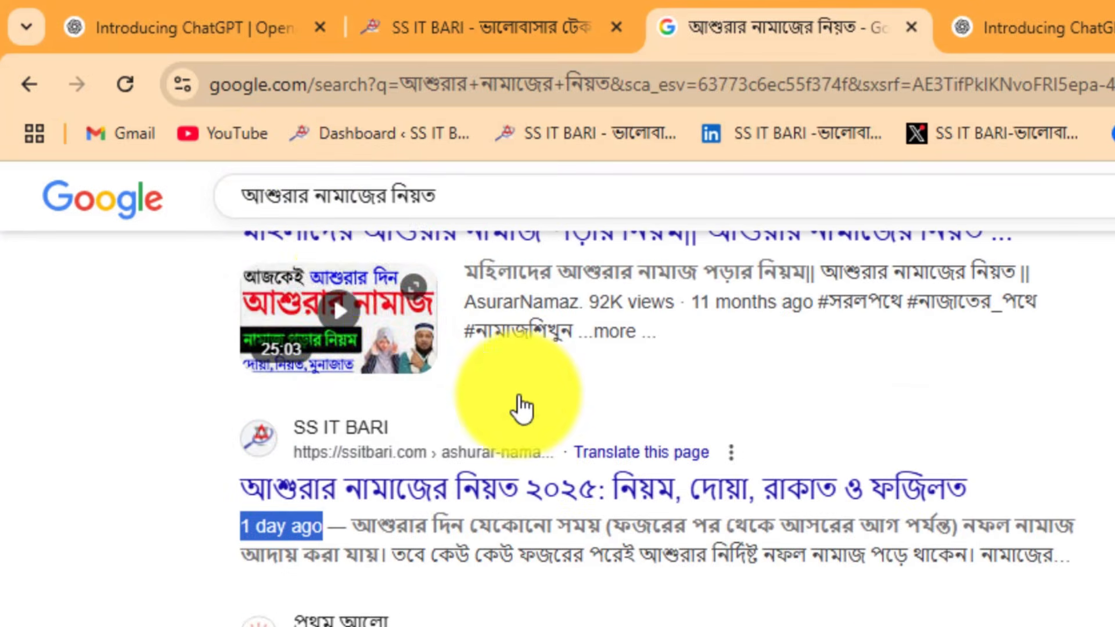
click(184, 478)
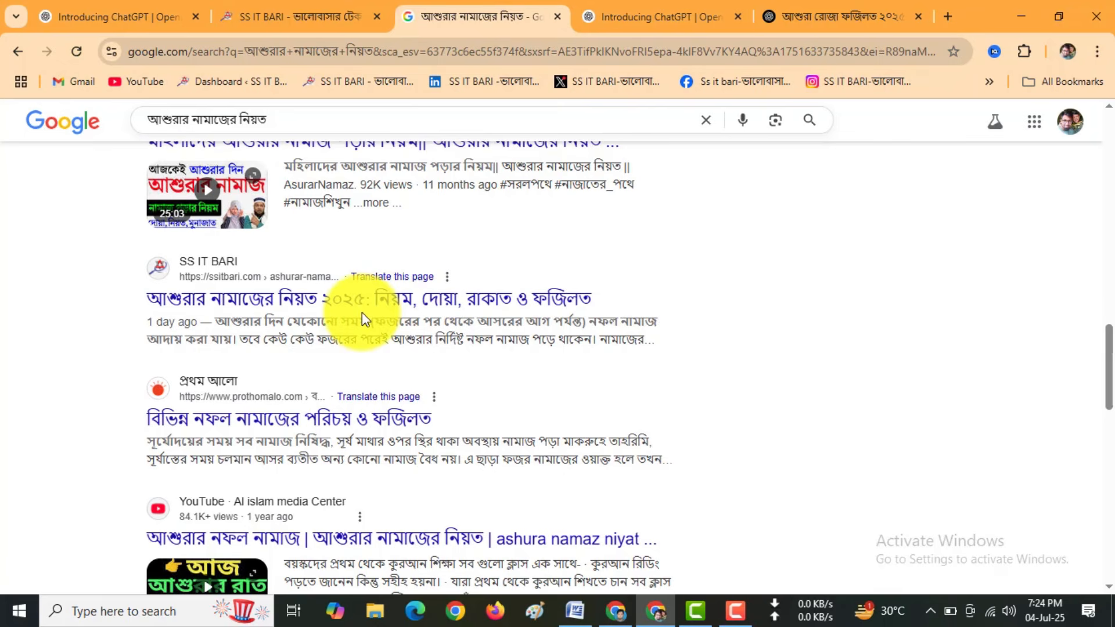
scroll(153, 372, down, 3)
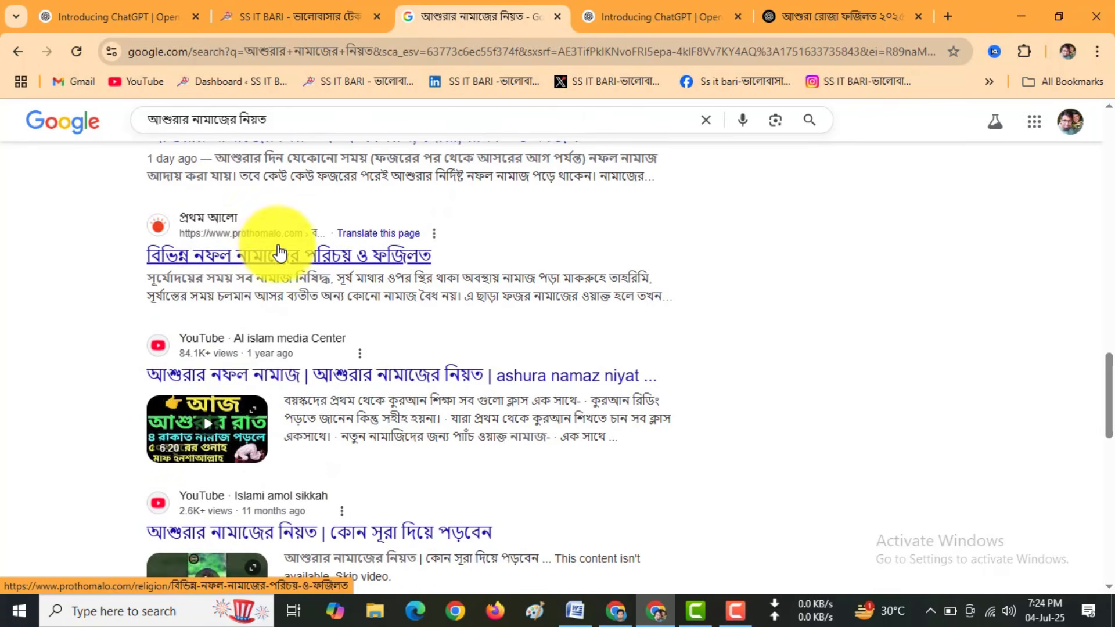
scroll(279, 251, down, 10)
scroll(282, 246, down, 3)
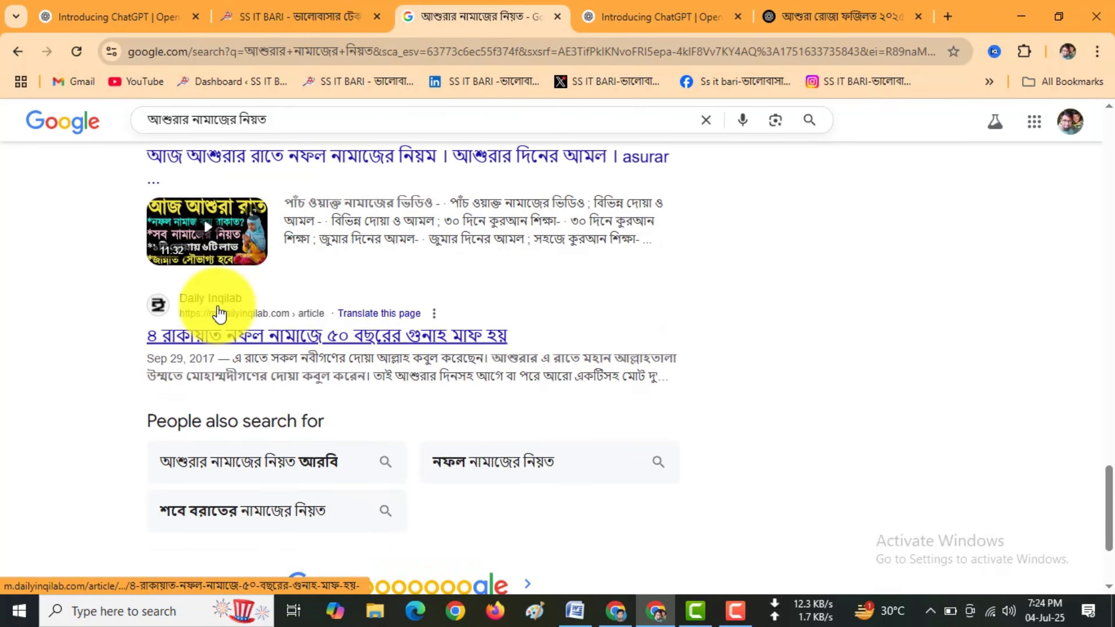
scroll(219, 314, up, 10)
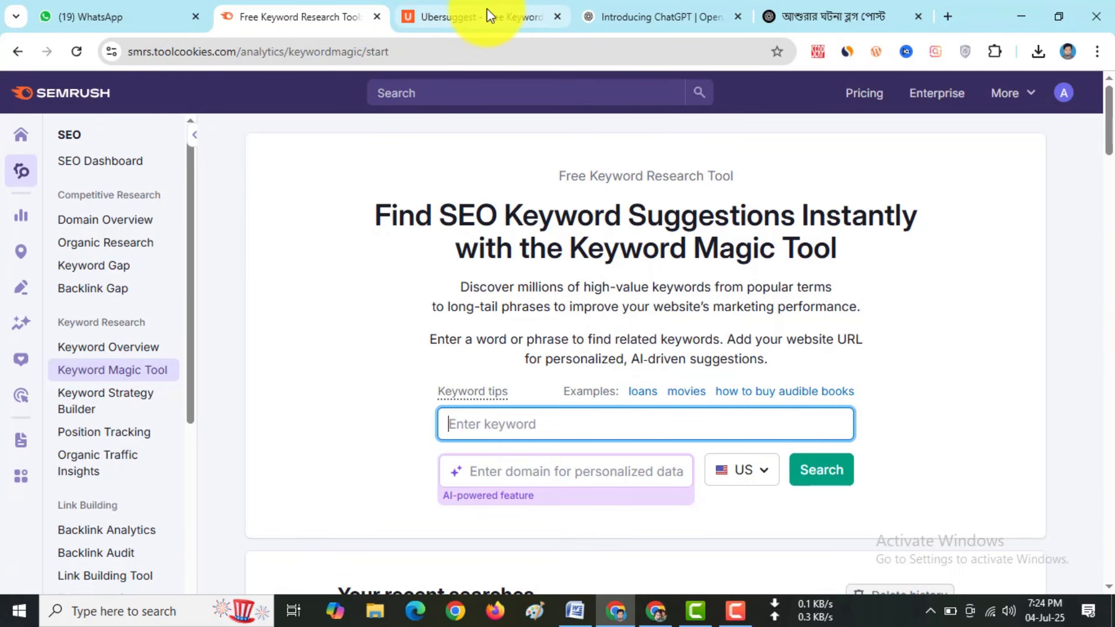
Step: Open the Ubersuggest keyword overview page
mouse_move(488, 10)
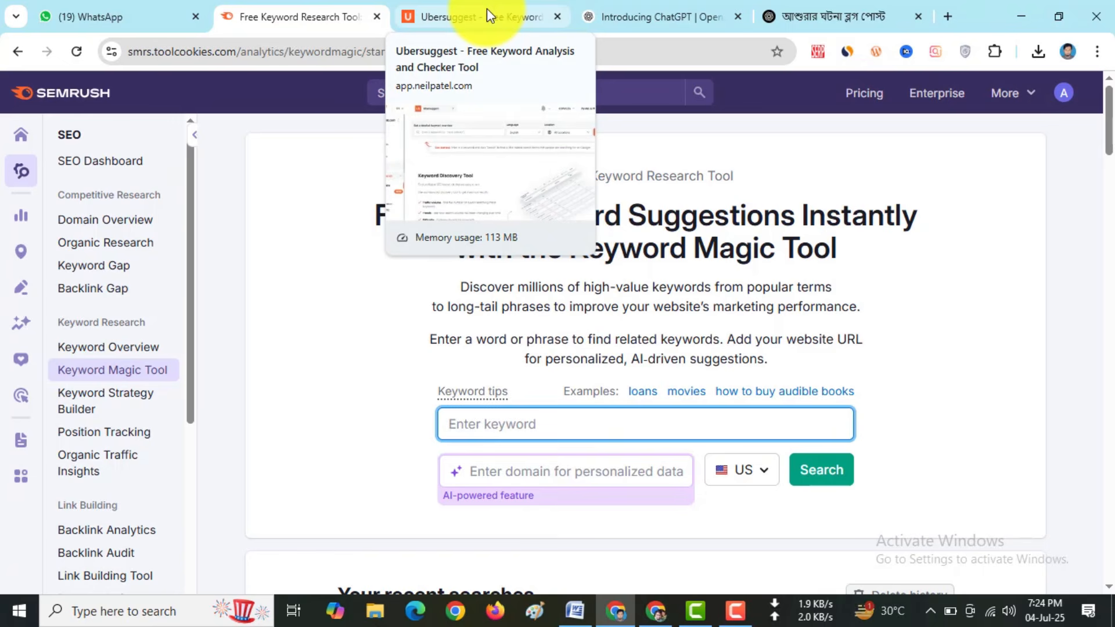
click(487, 8)
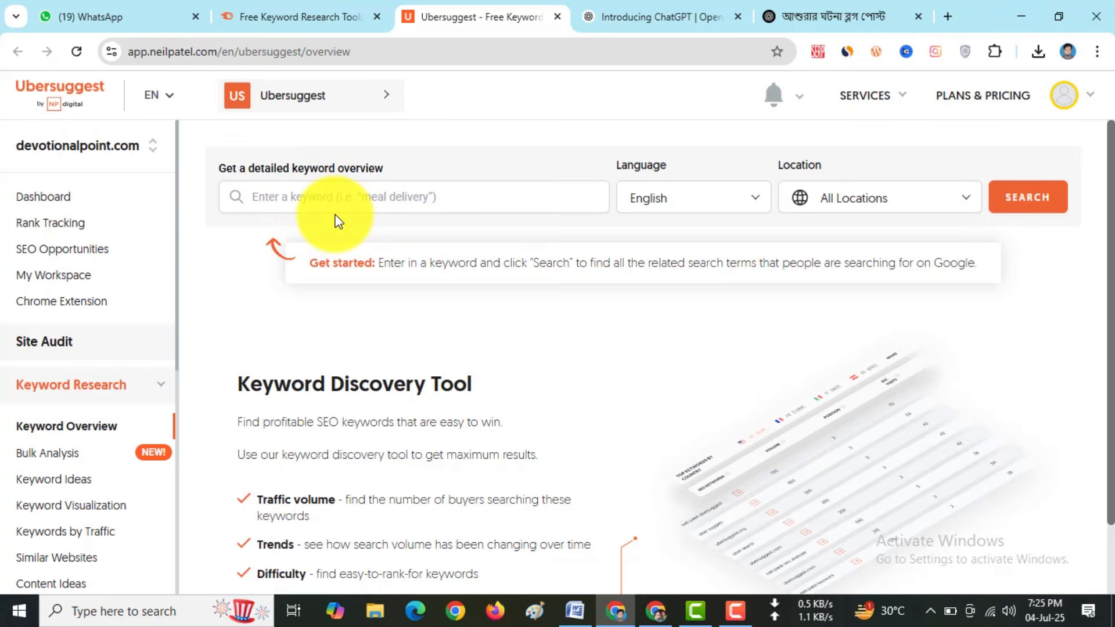
Step: Switch to the Word document and review its main keyword, sub keyword list, and the Title, Meta, Tags and permalink fields
click(584, 610)
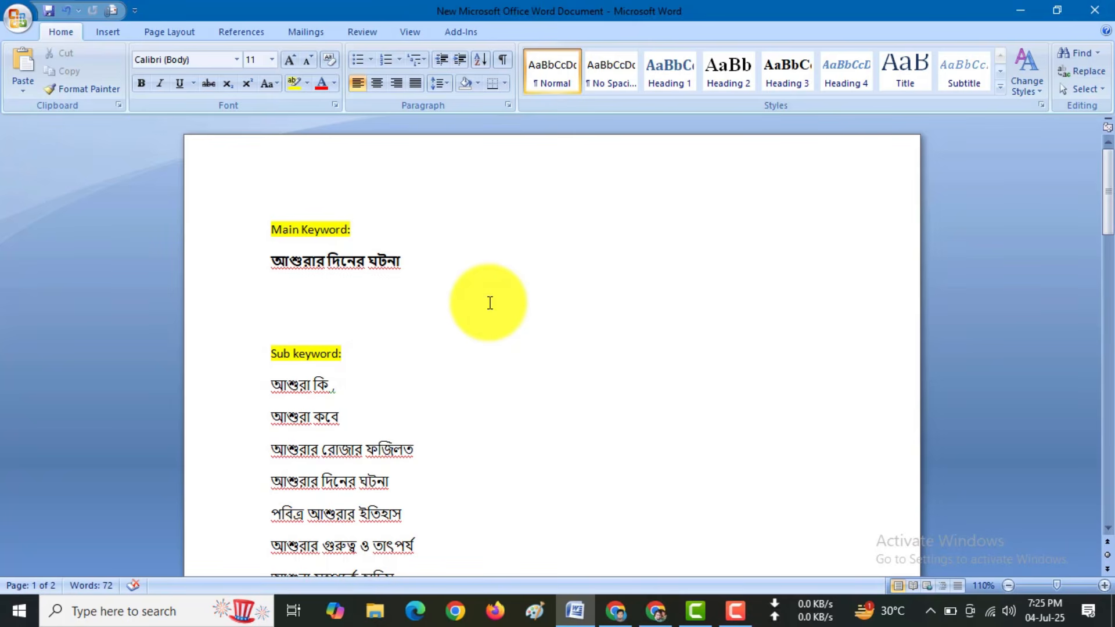
scroll(490, 303, down, 1)
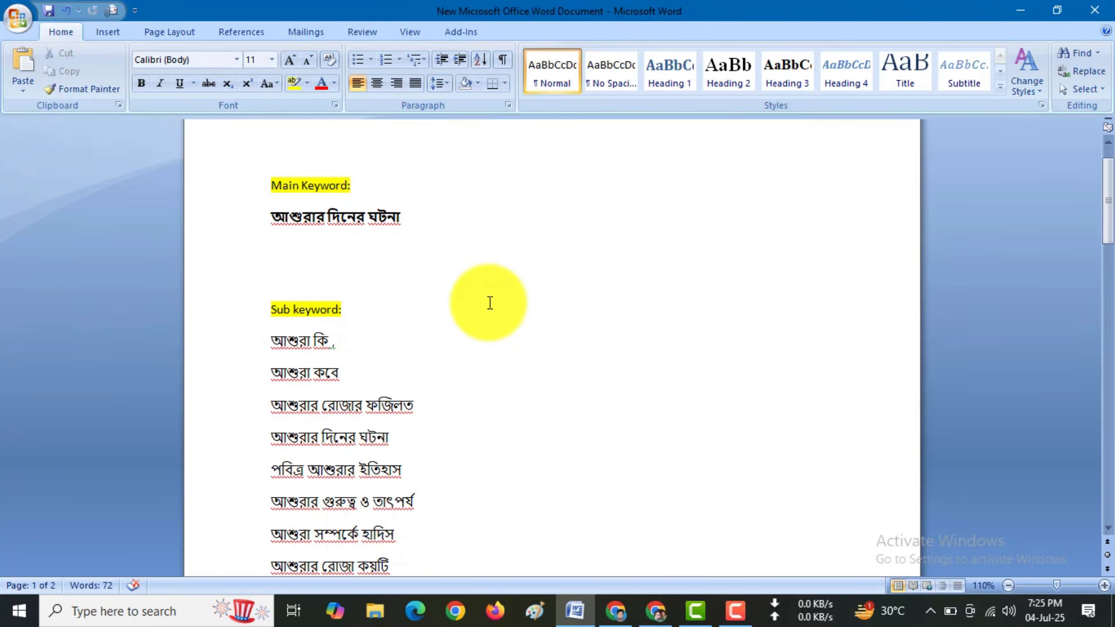
drag(267, 224, 395, 278)
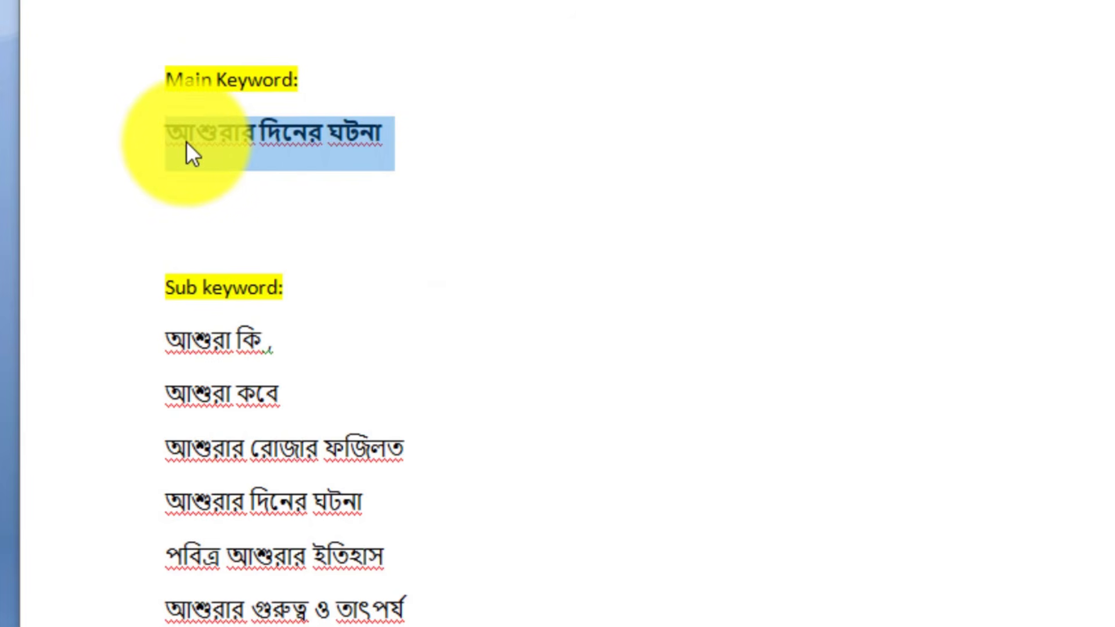
click(365, 187)
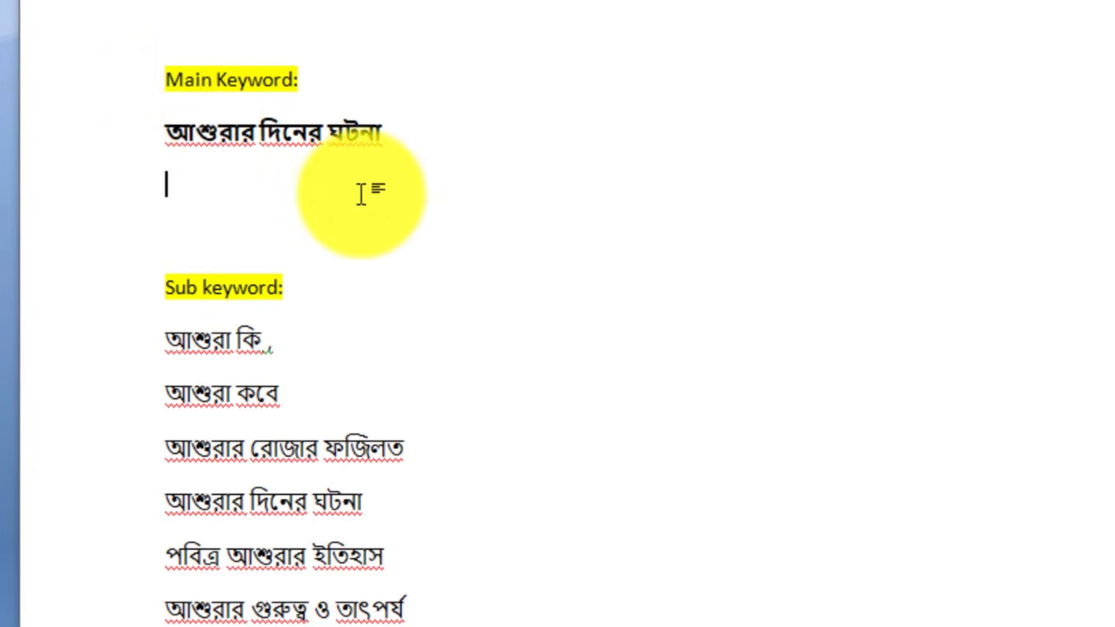
scroll(308, 177, down, 3)
drag(168, 190, 436, 618)
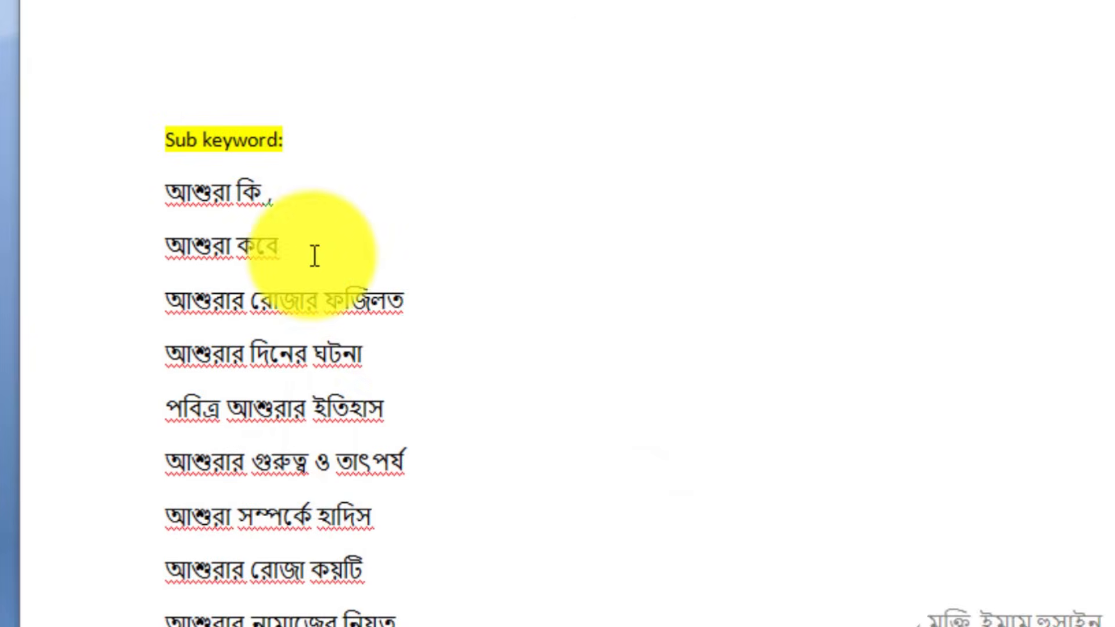
scroll(398, 326, down, 10)
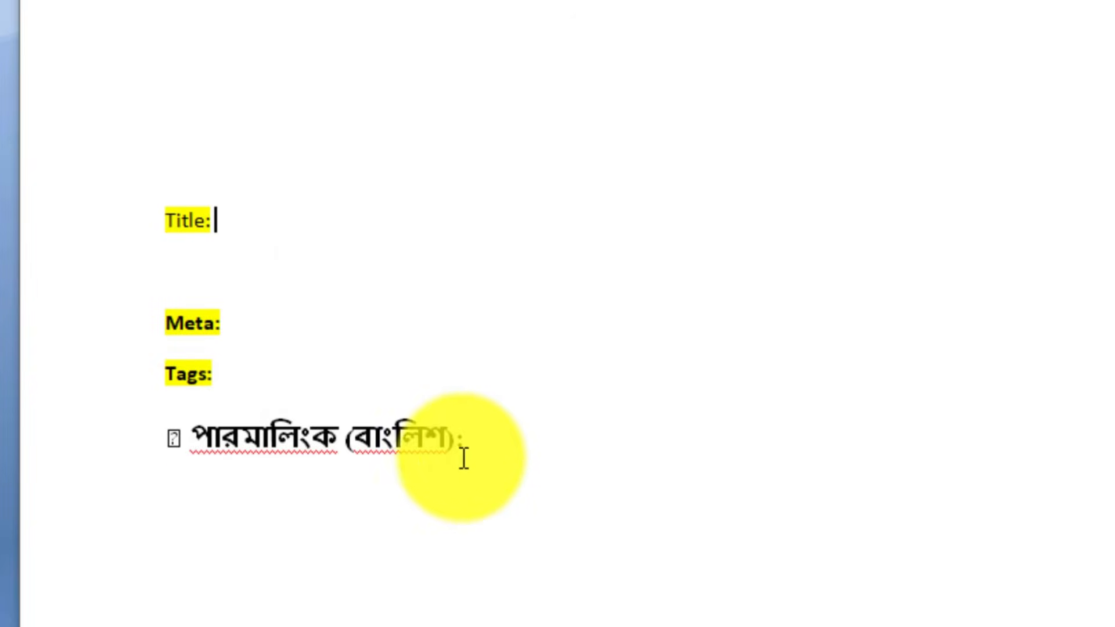
scroll(328, 351, up, 5)
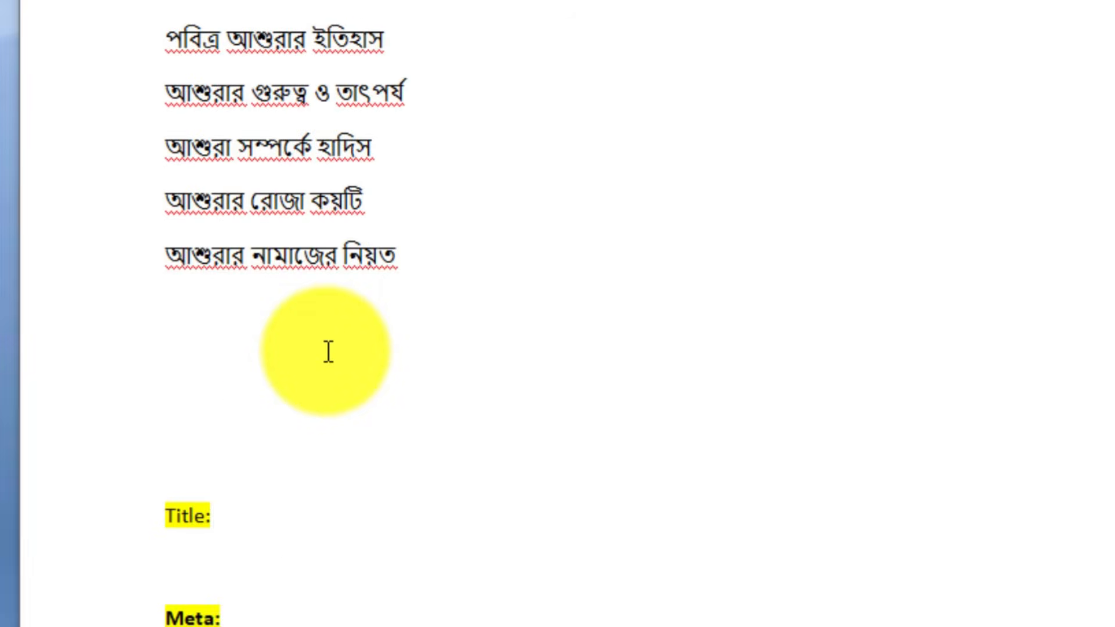
scroll(329, 351, up, 5)
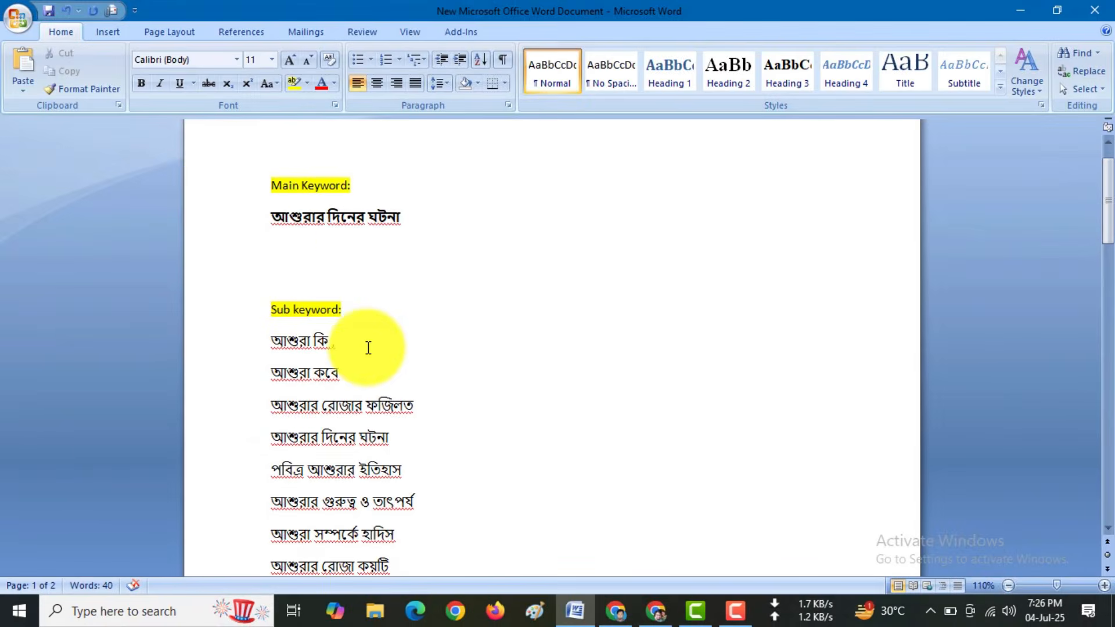
Step: Copy the main keyword "আশুরার দিনের ঘটনা" from the Word document
drag(271, 219, 398, 224)
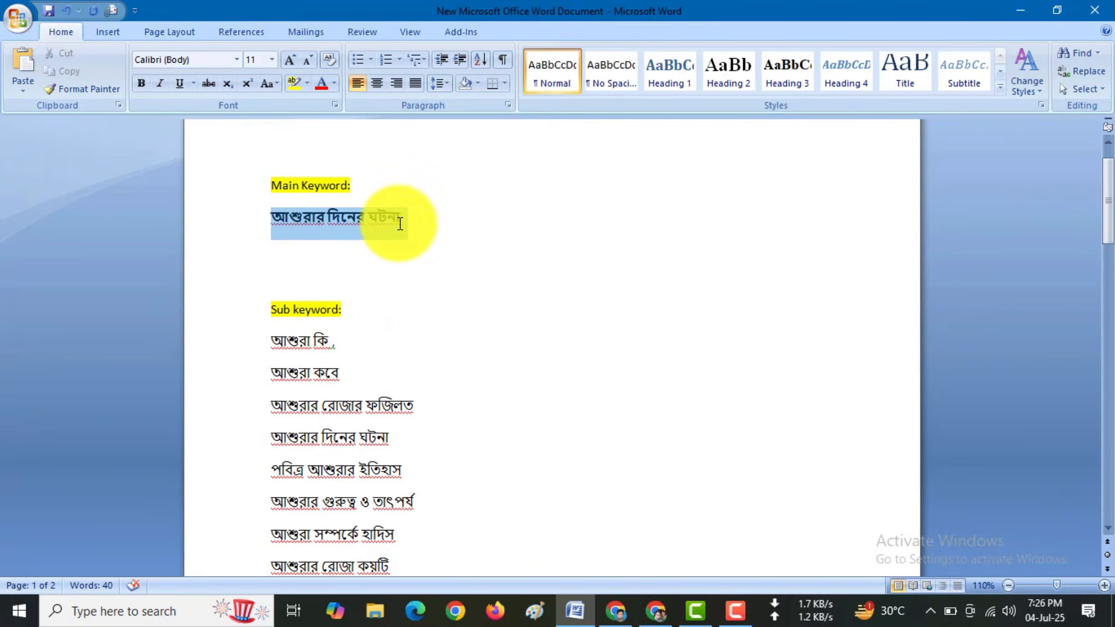
right_click(364, 230)
click(418, 259)
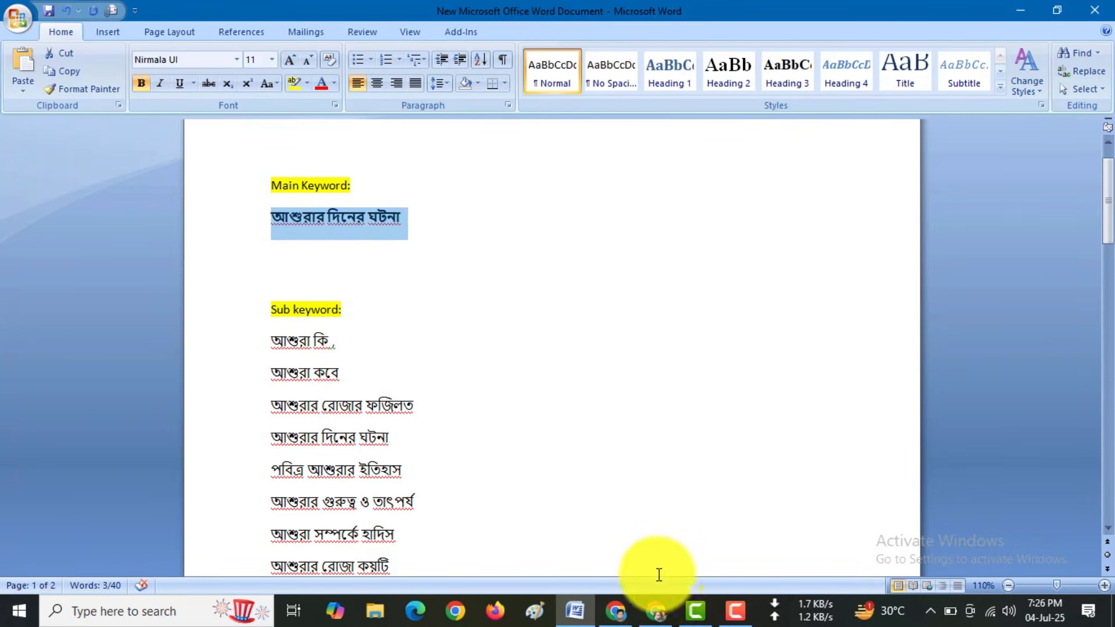
Step: Switch to Chrome, show OpenAI's Introducing ChatGPT page and go to its login
click(667, 611)
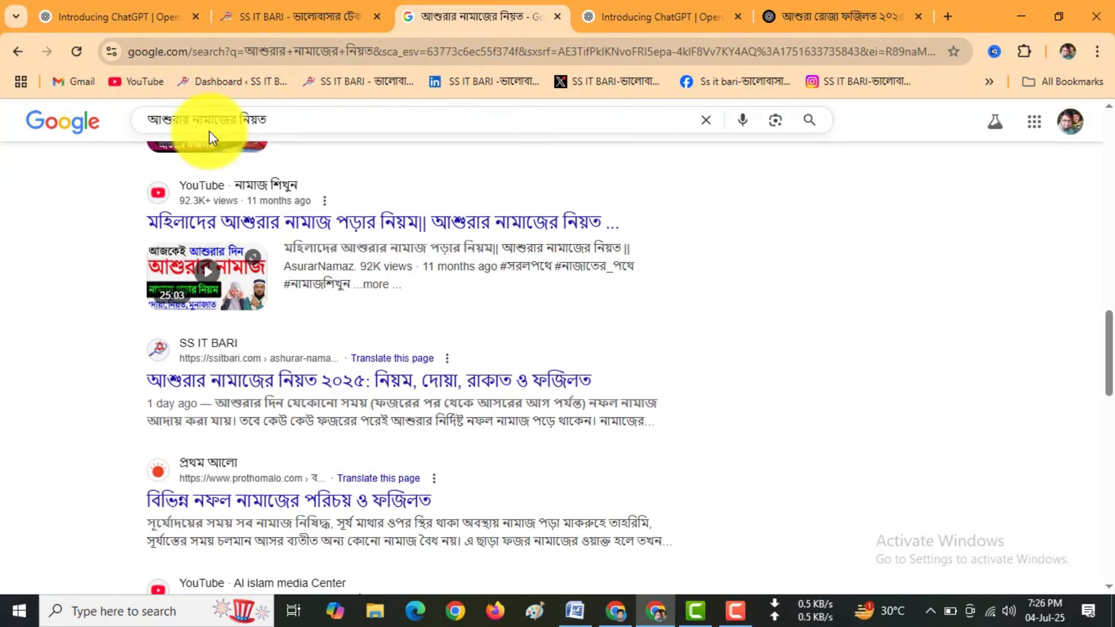
click(131, 7)
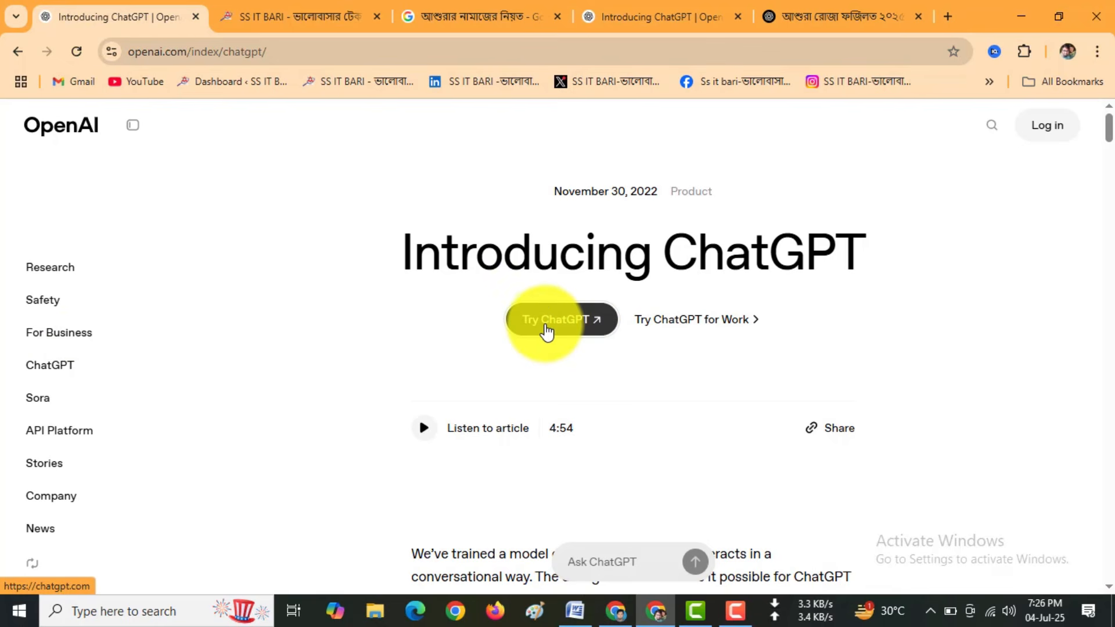
click(1051, 125)
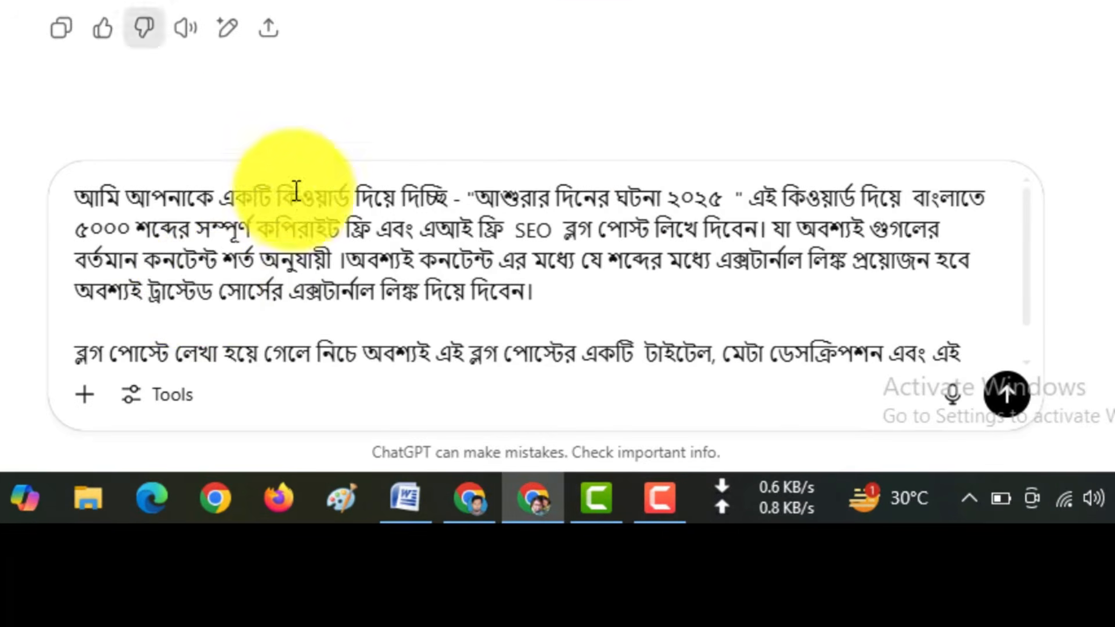
Step: Review the ChatGPT prompt requesting a 5000-word Bangla SEO blog post on "আশুরার দিনের ঘটনা ২০২৫" with title, meta description and tags, and submit it
scroll(203, 303, down, 2)
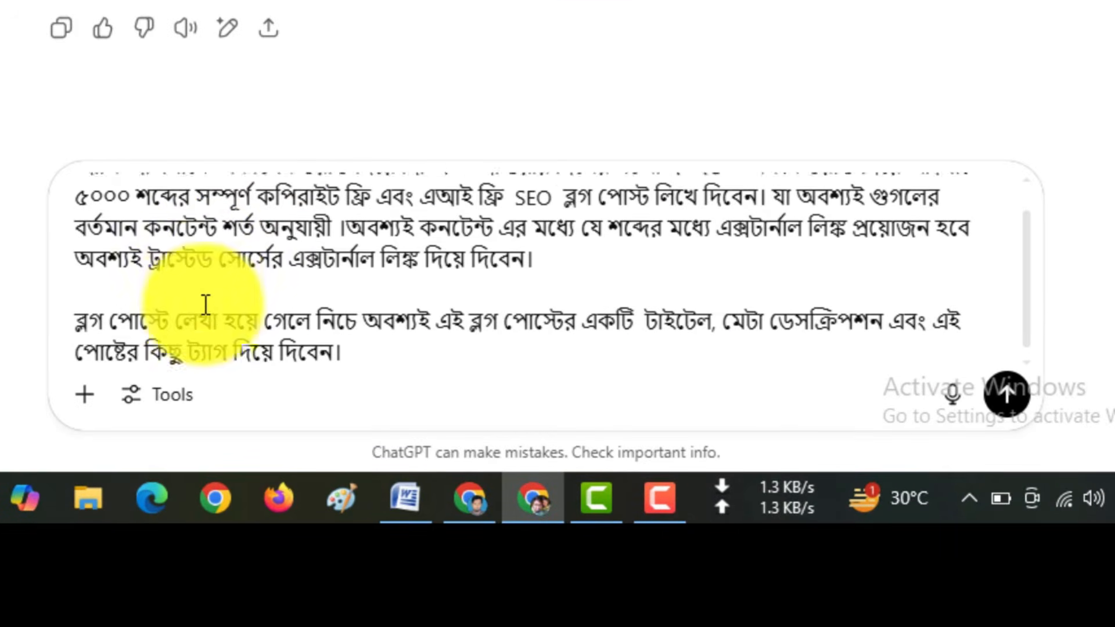
scroll(233, 313, up, 2)
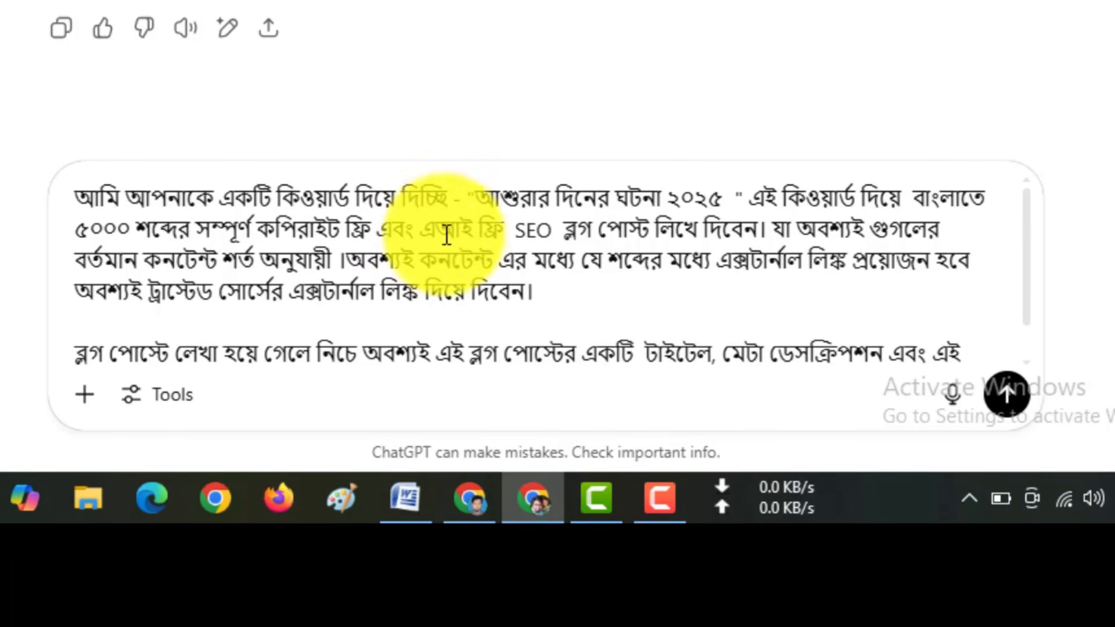
drag(476, 197, 669, 196)
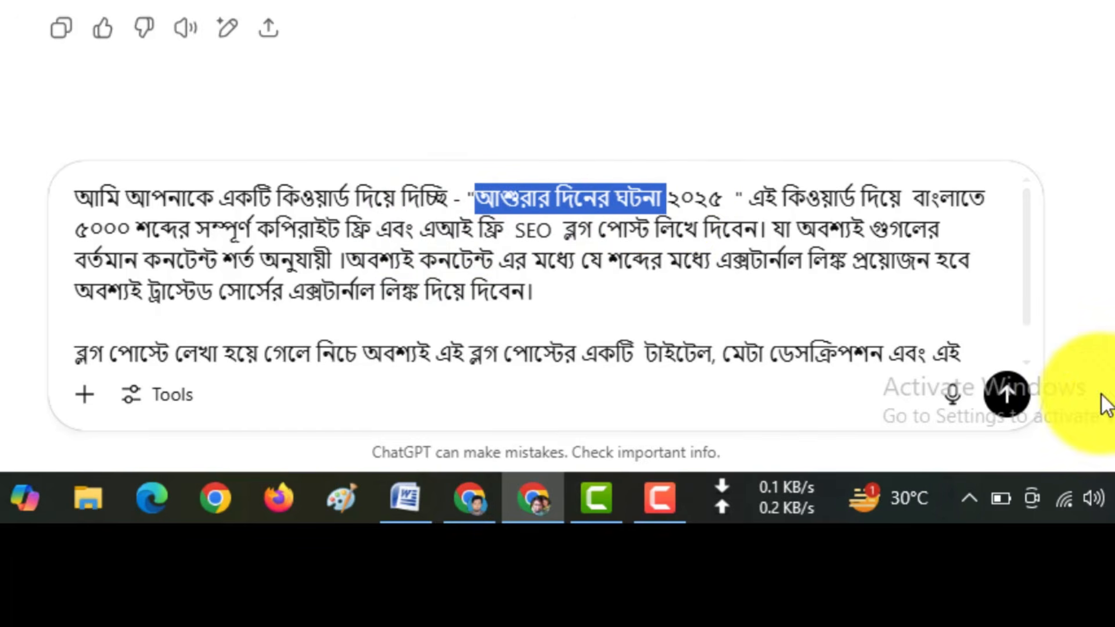
click(1009, 401)
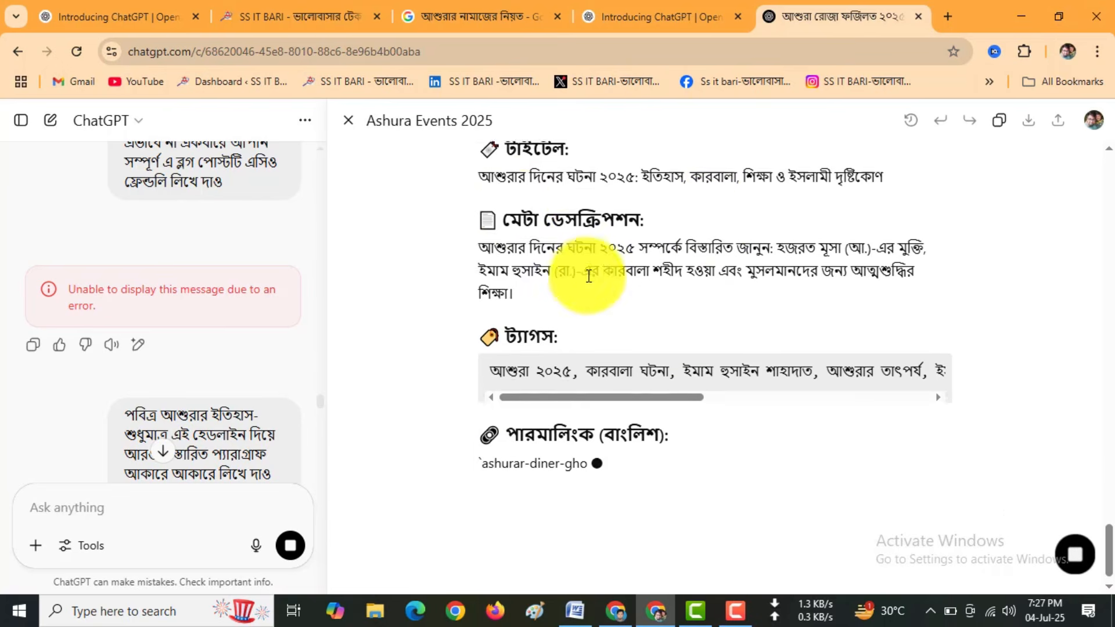
Step: Copy the generated title "আশুরার দিনের ঘটনা ২০২৫: ইতিহাস, কারবালা, শিক্ষা ও ইসলামী দৃষ্টিকোণ" into the Word document after Title
scroll(586, 274, up, 1)
drag(478, 253, 884, 251)
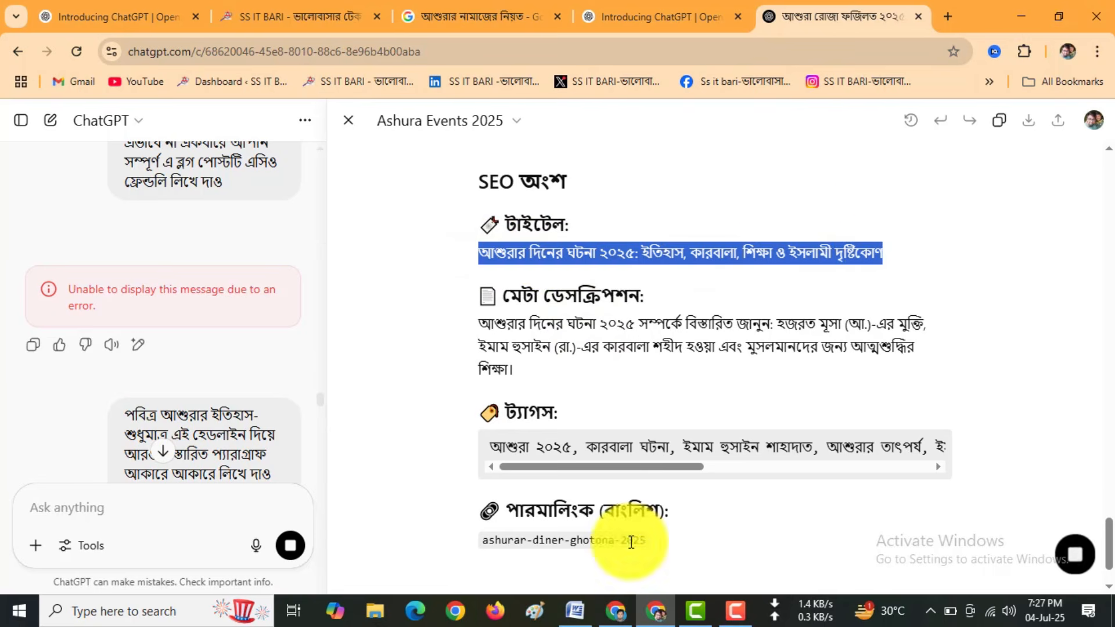
click(580, 616)
scroll(443, 331, down, 10)
click(333, 269)
key(ctrl+v)
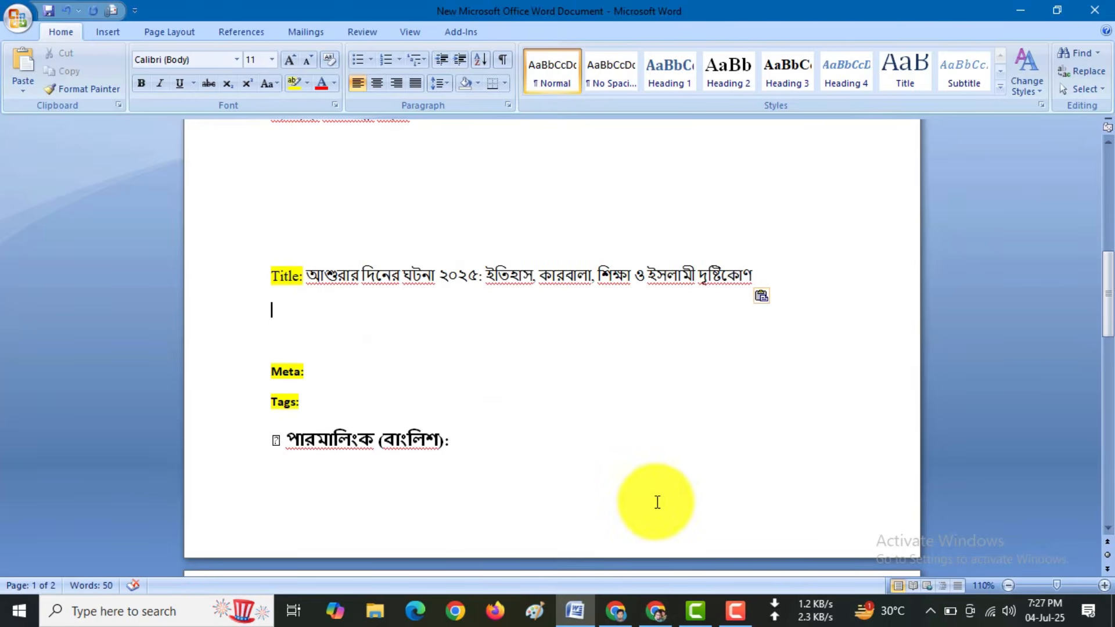
Step: Copy the generated meta description, beginning "আশুরার দিনের ঘটনা ২০২৫ সম্পর্কে বিস্তারিত জানুন", from ChatGPT into the Word document after Meta
click(655, 607)
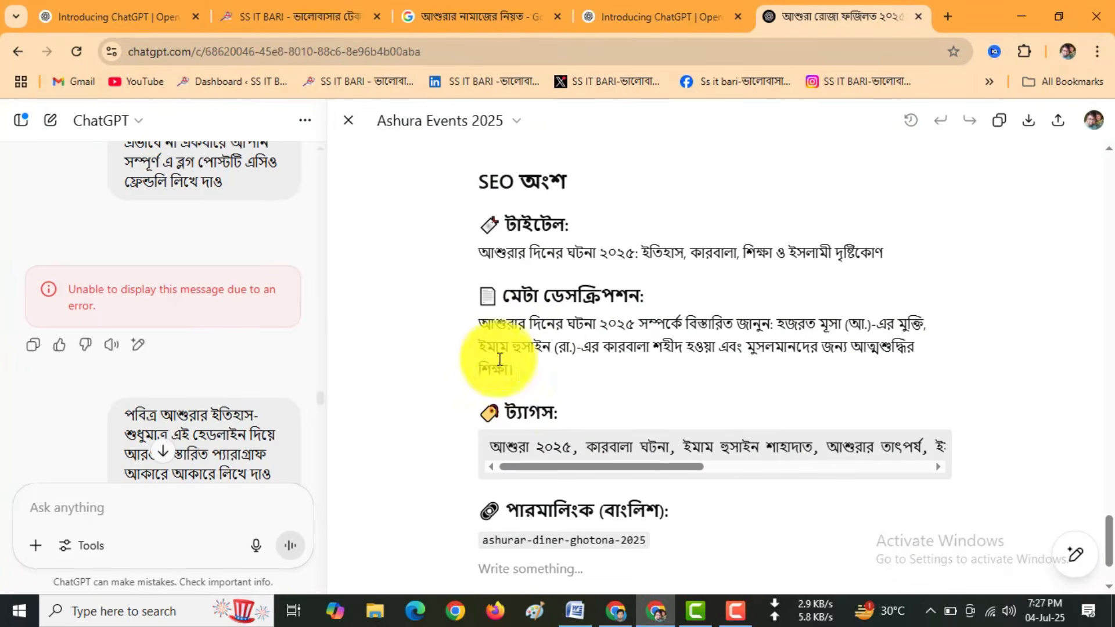
drag(479, 323, 527, 366)
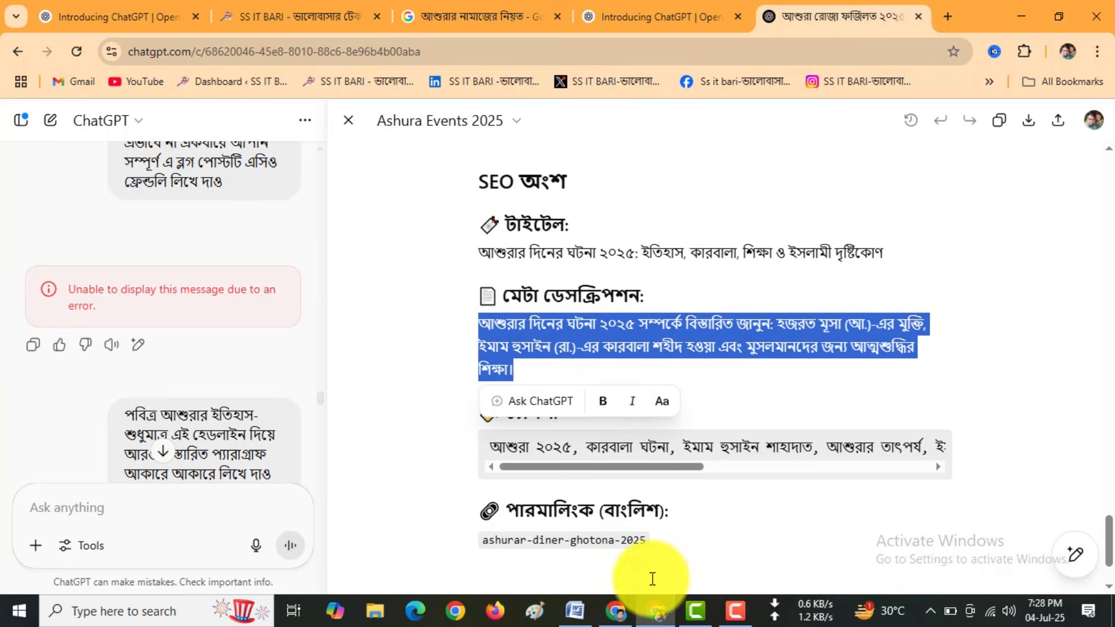
click(573, 610)
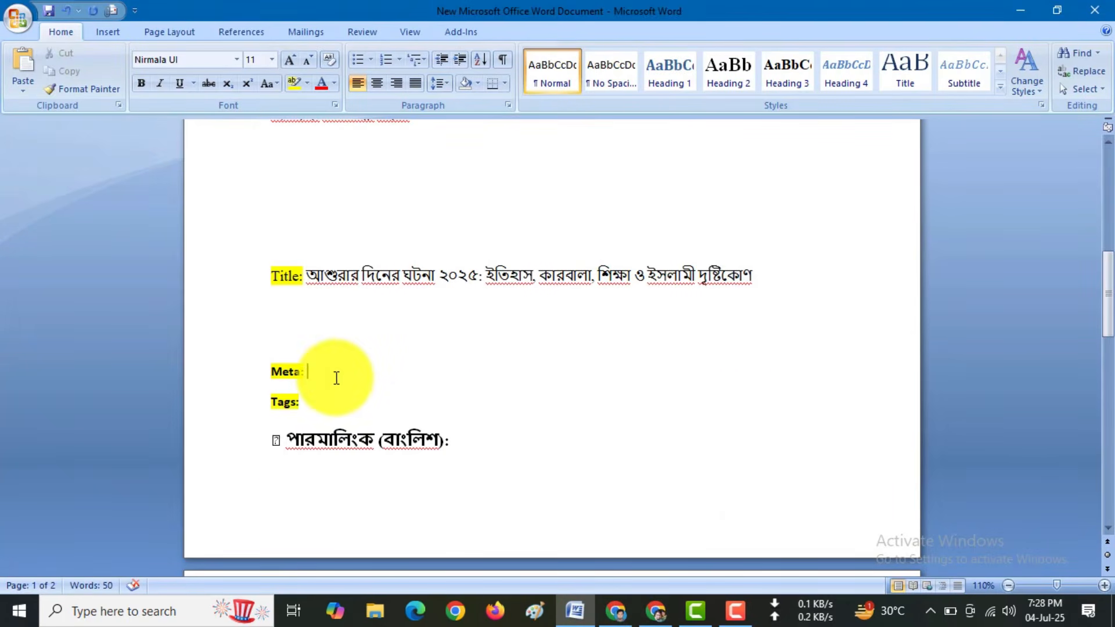
key(ctrl+v)
scroll(521, 391, down, 3)
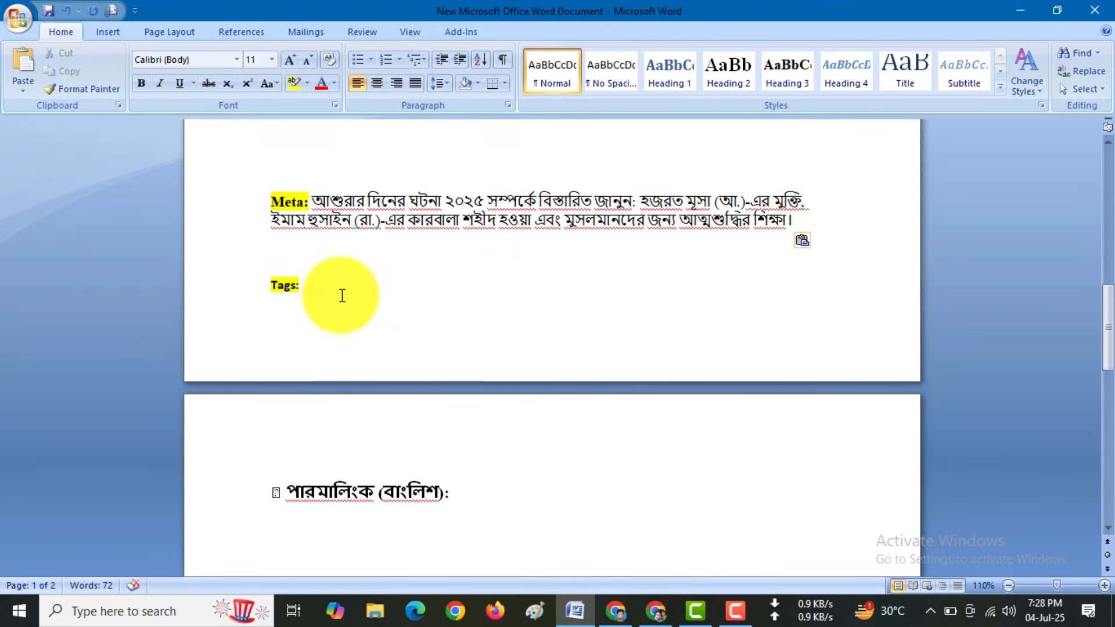
Step: Copy the full generated tag list, from "আশুরা ২০২৫" to "রোজার ফজিলত", from ChatGPT into the Word document after Tags
click(662, 608)
scroll(494, 348, down, 3)
drag(489, 337, 947, 358)
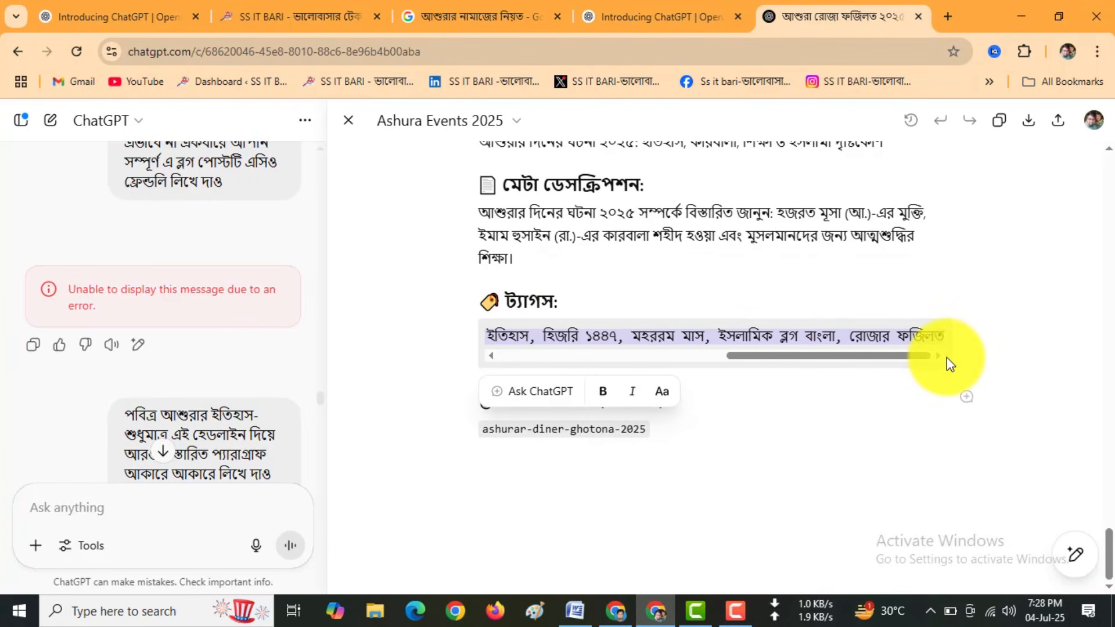
click(575, 610)
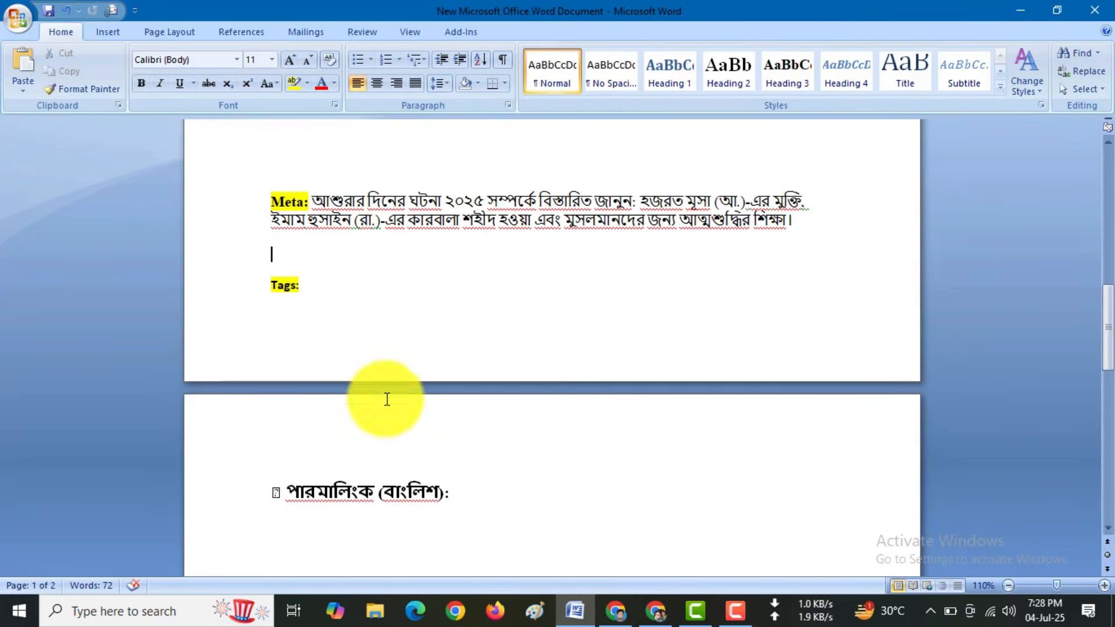
click(338, 284)
text(আশুরা ২০২৫, কারবালা ঘটনা, ইমাম হুসাইন শাহাদাত, আশুরার তাৎপর্য, ইসলামিক ইতিহাস, হিজরি ১৪৪৭, মহররম মাস, ইসলামিক ব্লগ বাংলা, রোজার ফজিলত)
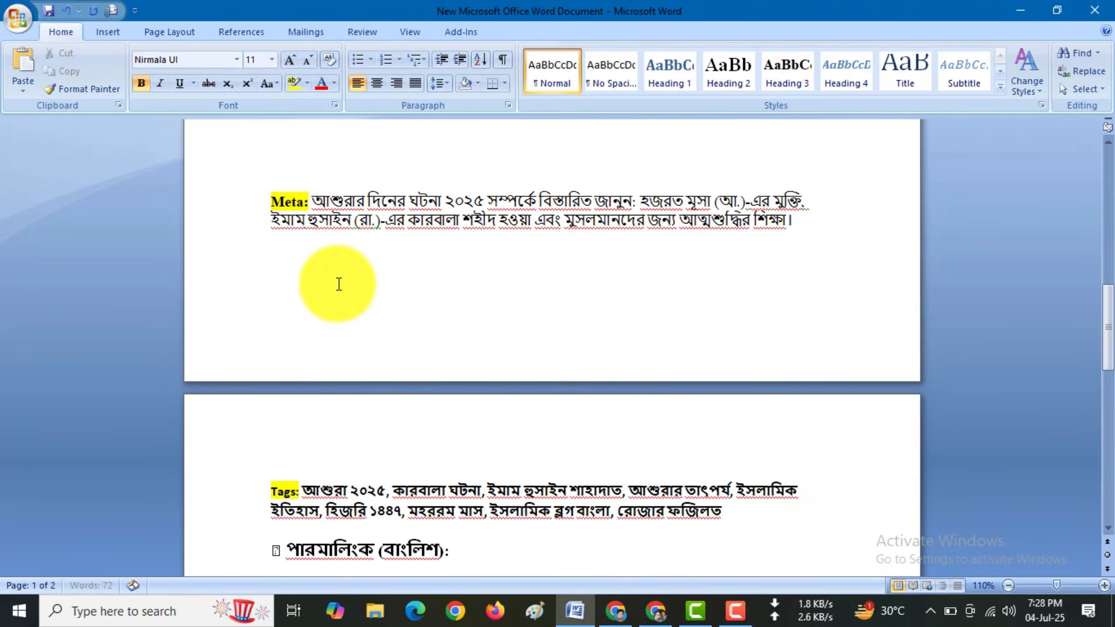
scroll(364, 304, down, 5)
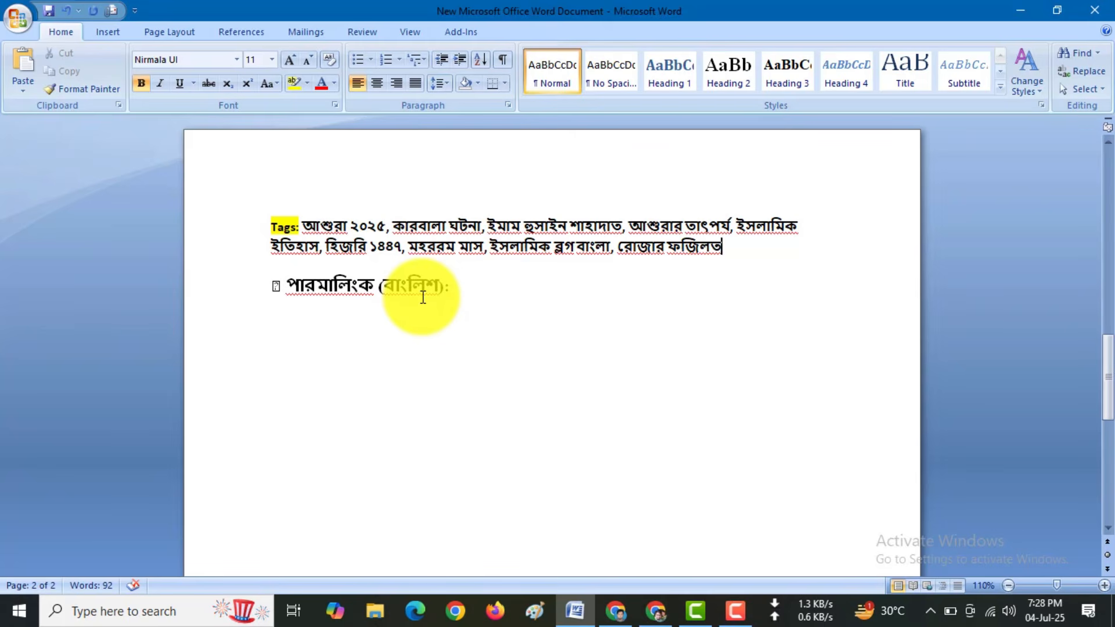
Step: Copy the generated permalink "ashurar-diner-ghotona-2025" from ChatGPT into the Word document under the পারমালিংক (বাংলিশ) heading
scroll(423, 297, up, 8)
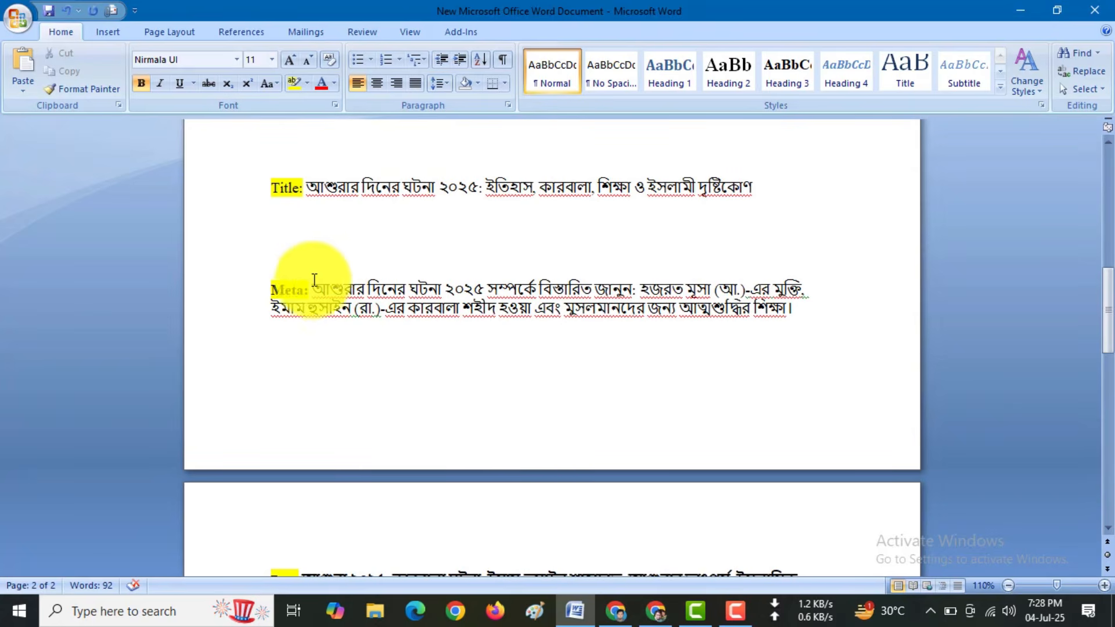
scroll(443, 373, down, 7)
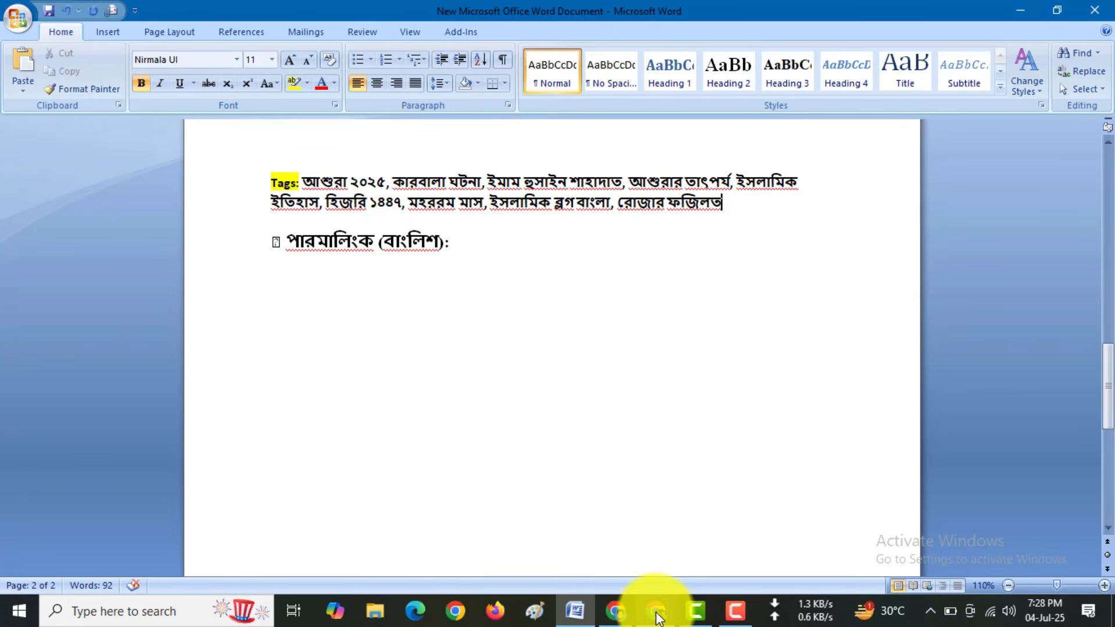
mouse_move(658, 617)
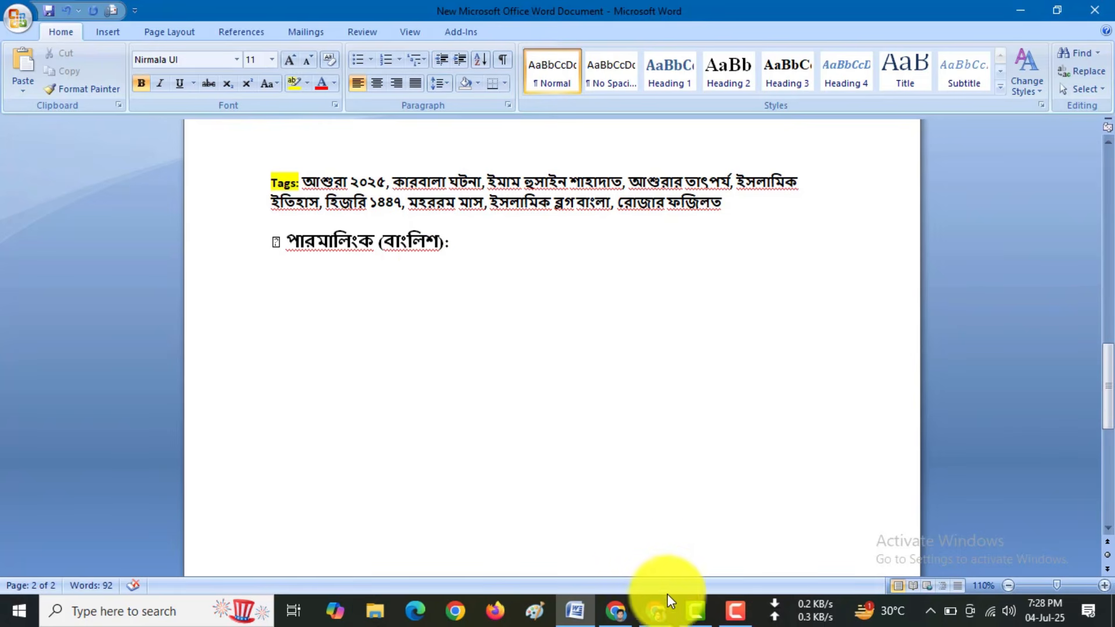
click(656, 609)
drag(482, 429, 648, 431)
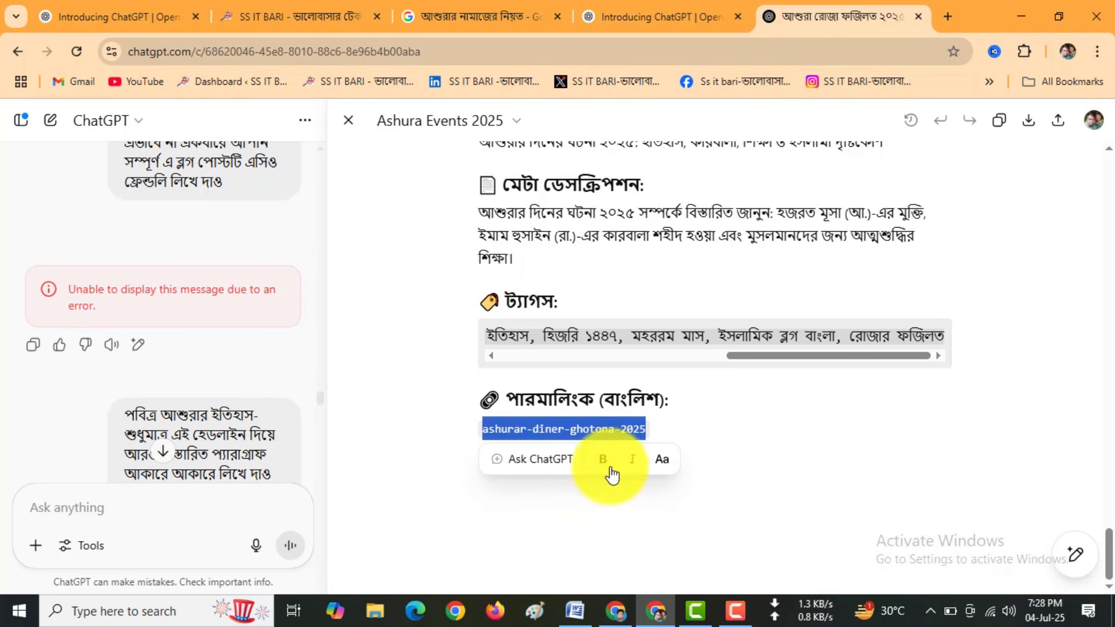
click(578, 612)
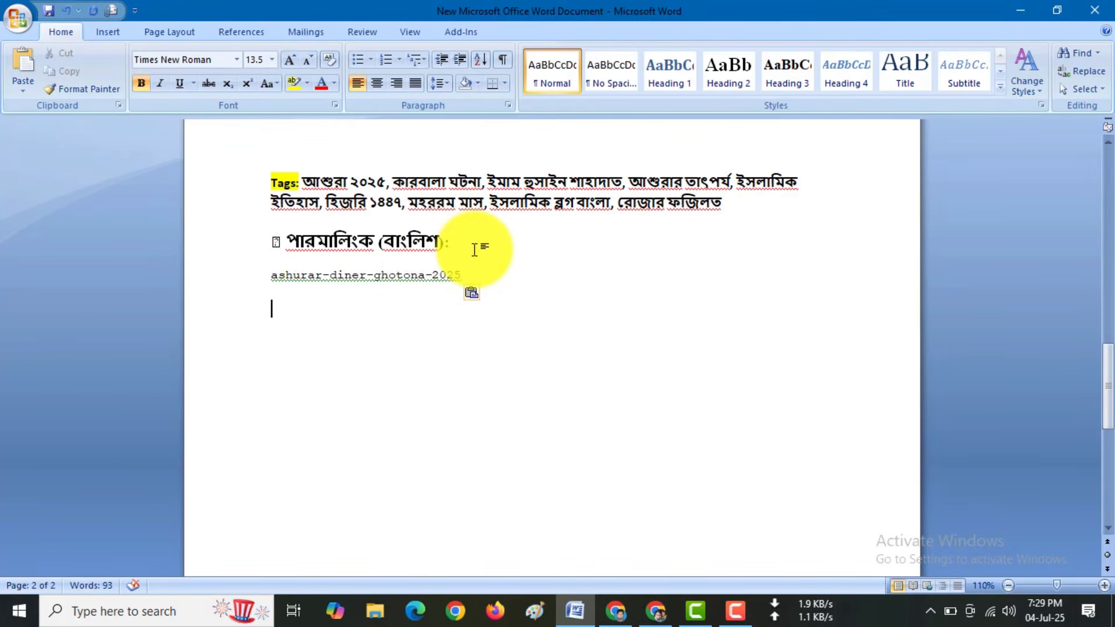
Step: Copy the article from the paragraph after ভূমিকা through the উপসংহার section in ChatGPT and paste it below the permalink in Word
click(657, 609)
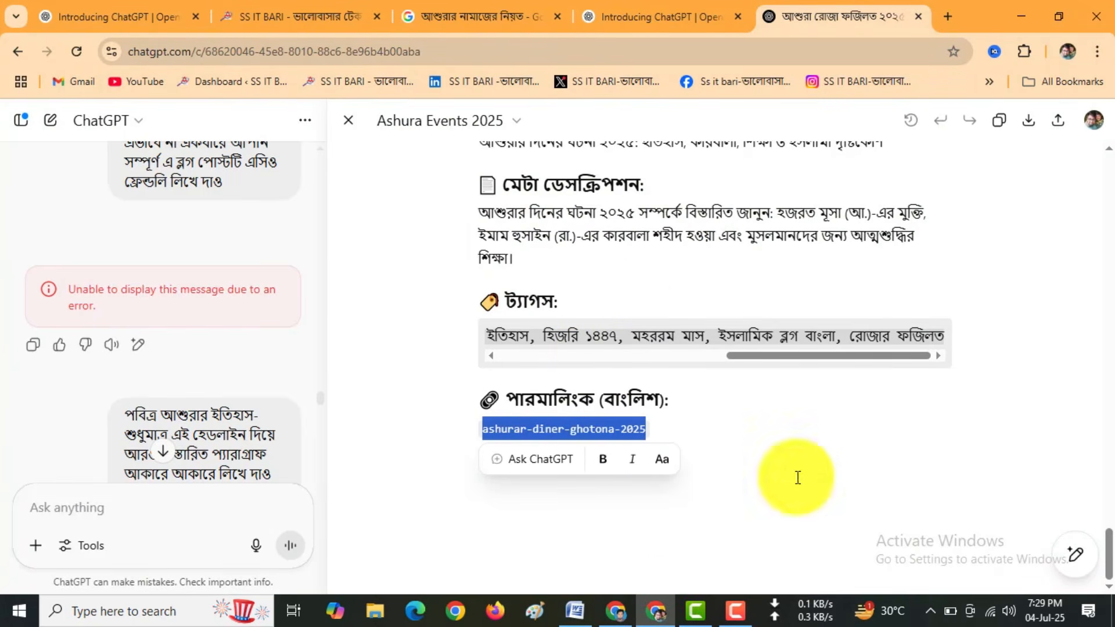
scroll(605, 390, up, 1)
scroll(607, 392, up, 12)
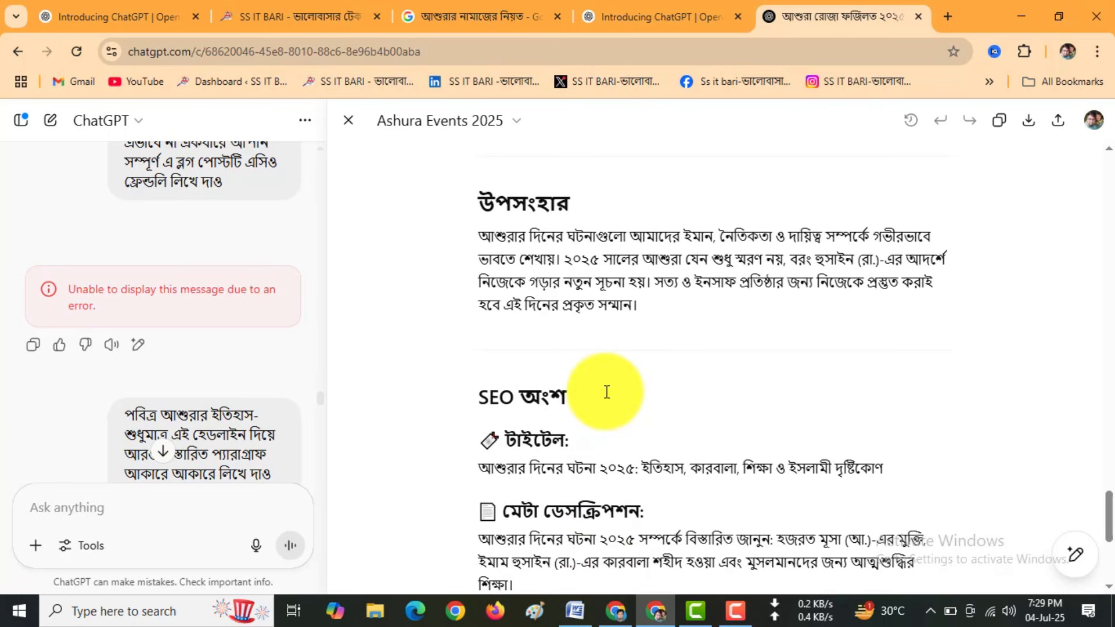
scroll(607, 392, up, 15)
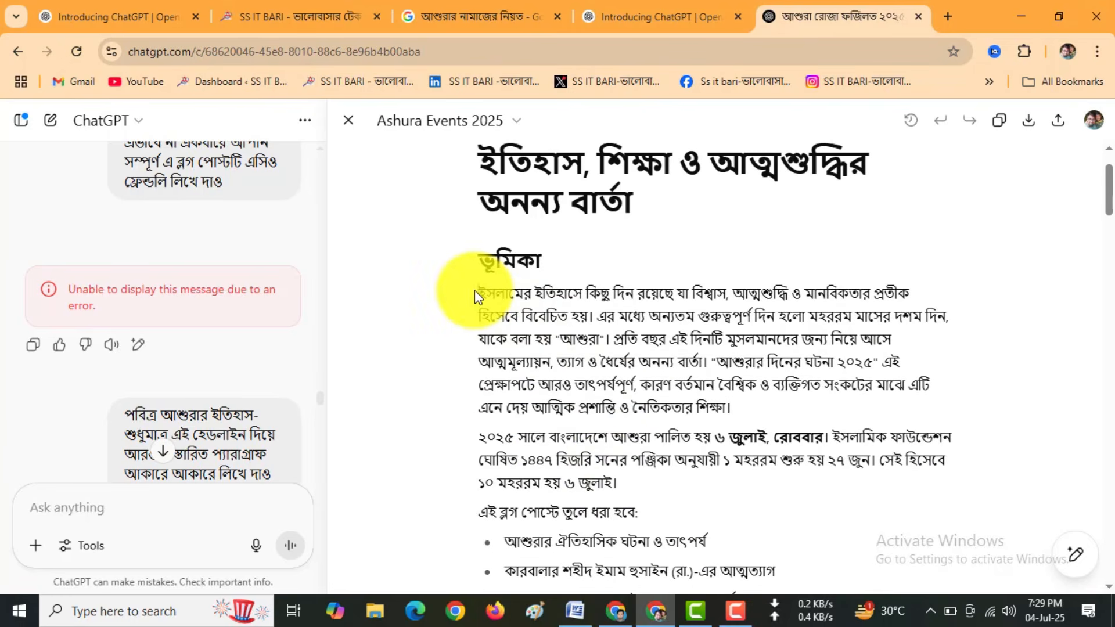
drag(481, 291, 680, 464)
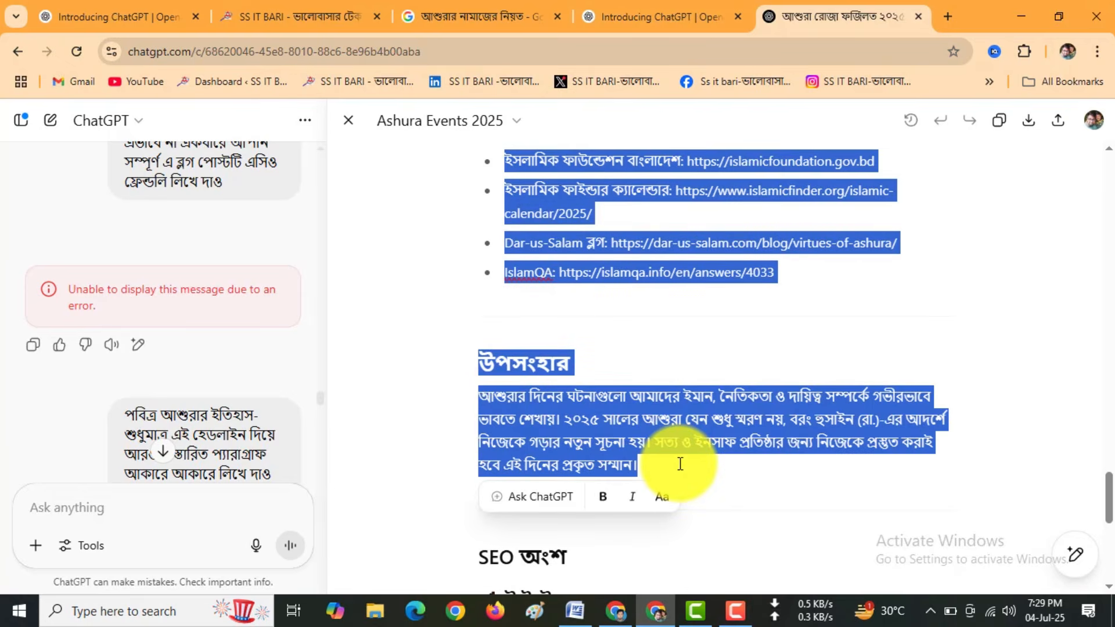
click(583, 617)
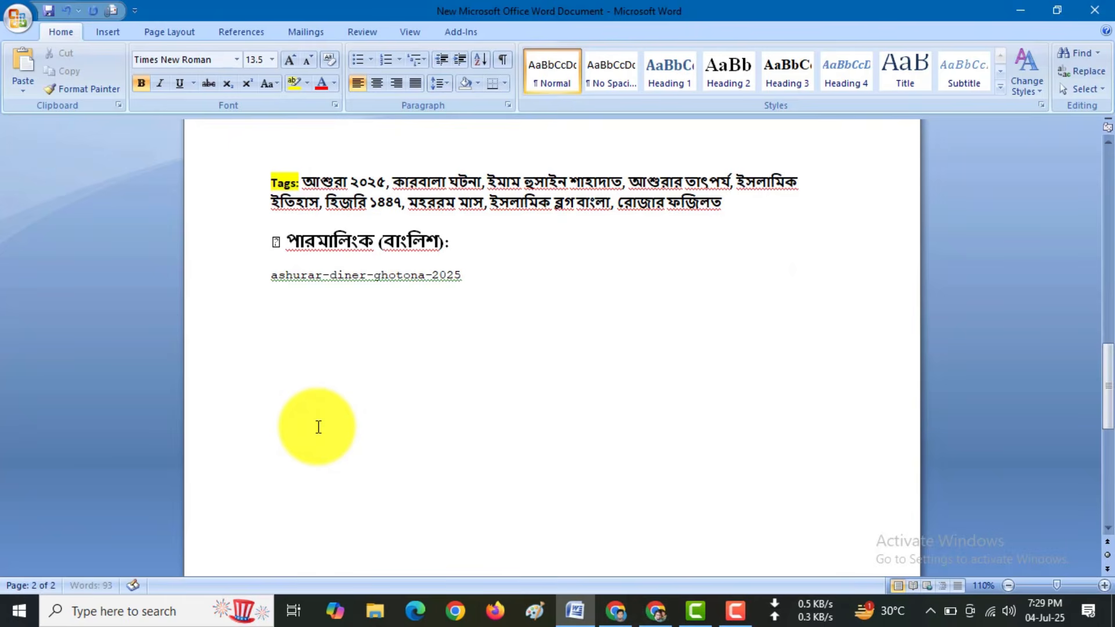
key(ctrl+v)
scroll(383, 430, up, 15)
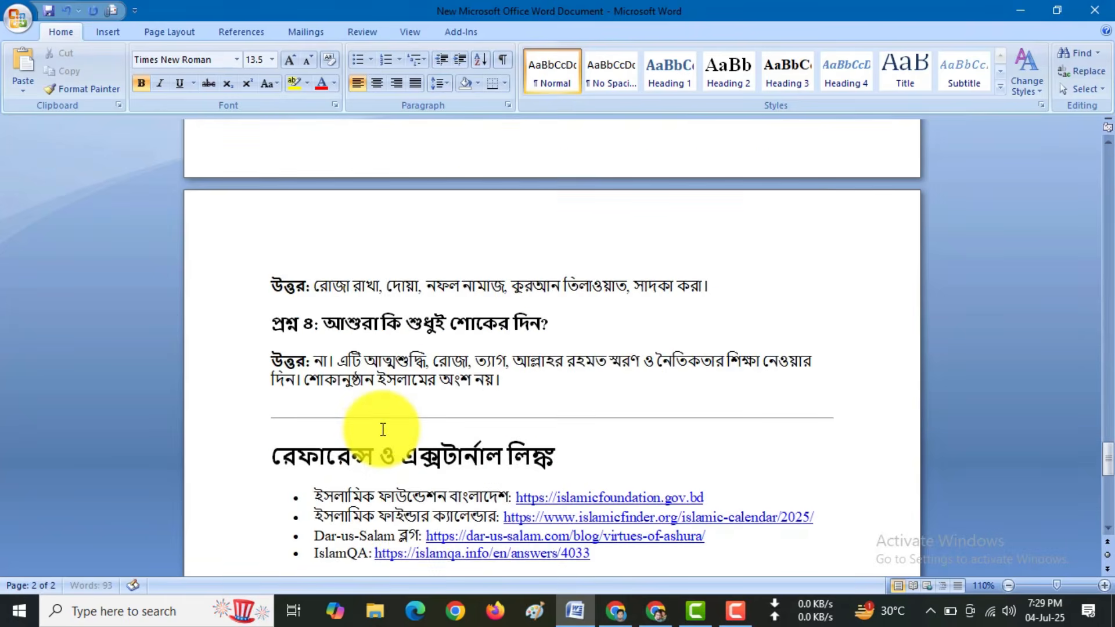
scroll(384, 430, up, 15)
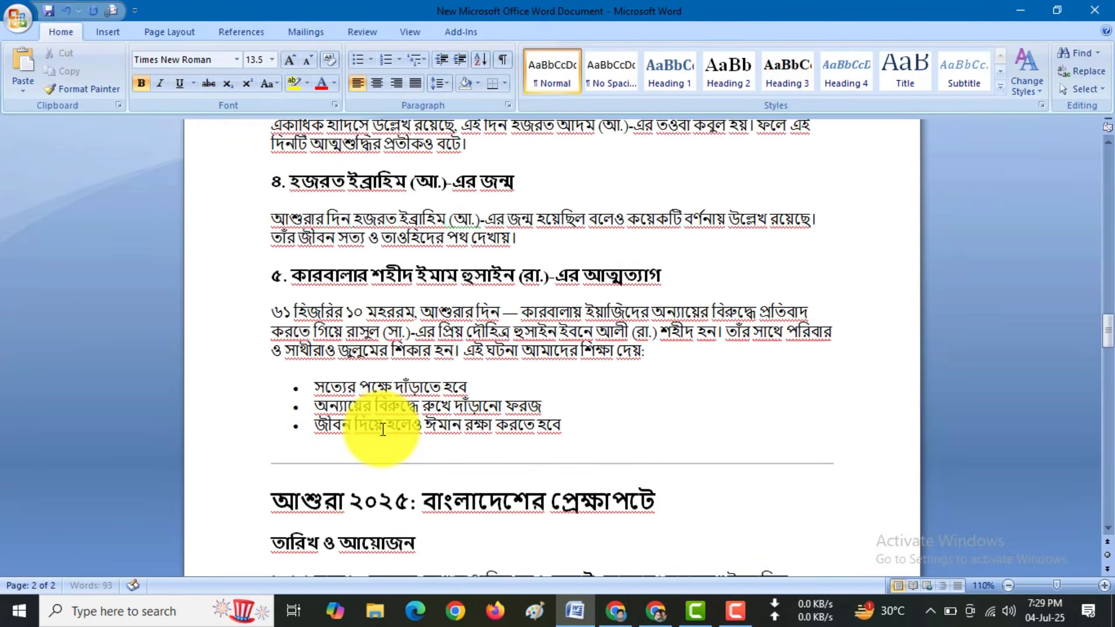
scroll(384, 430, up, 5)
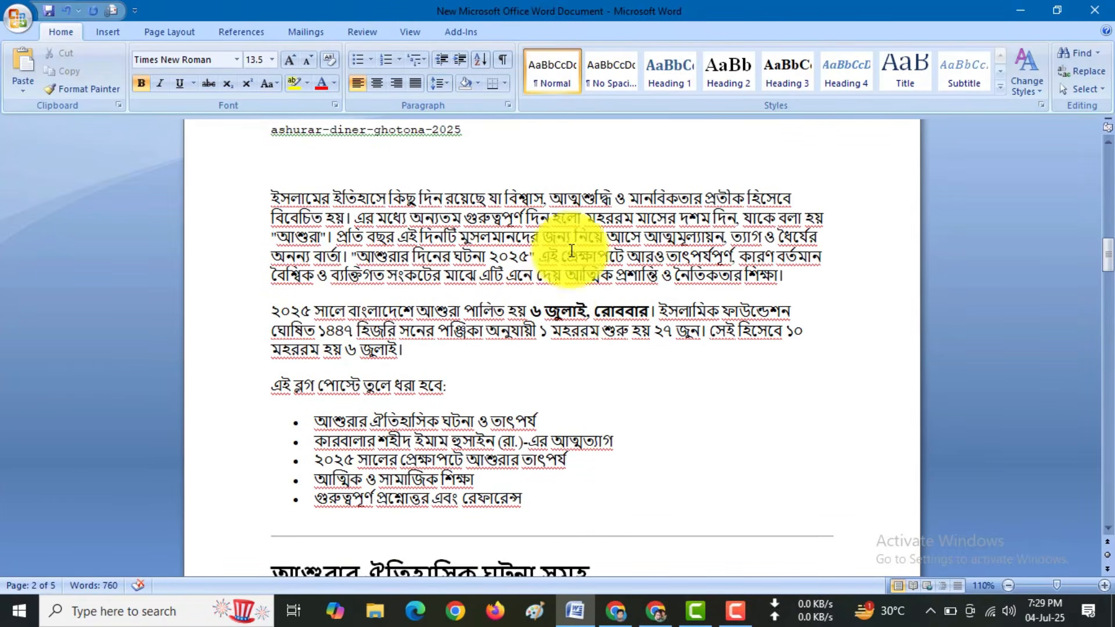
Step: Delete the line "এই ব্লগ পোস্টে তুলে ধরা হবে:" with its bullet list and the divider below it
scroll(617, 374, down, 2)
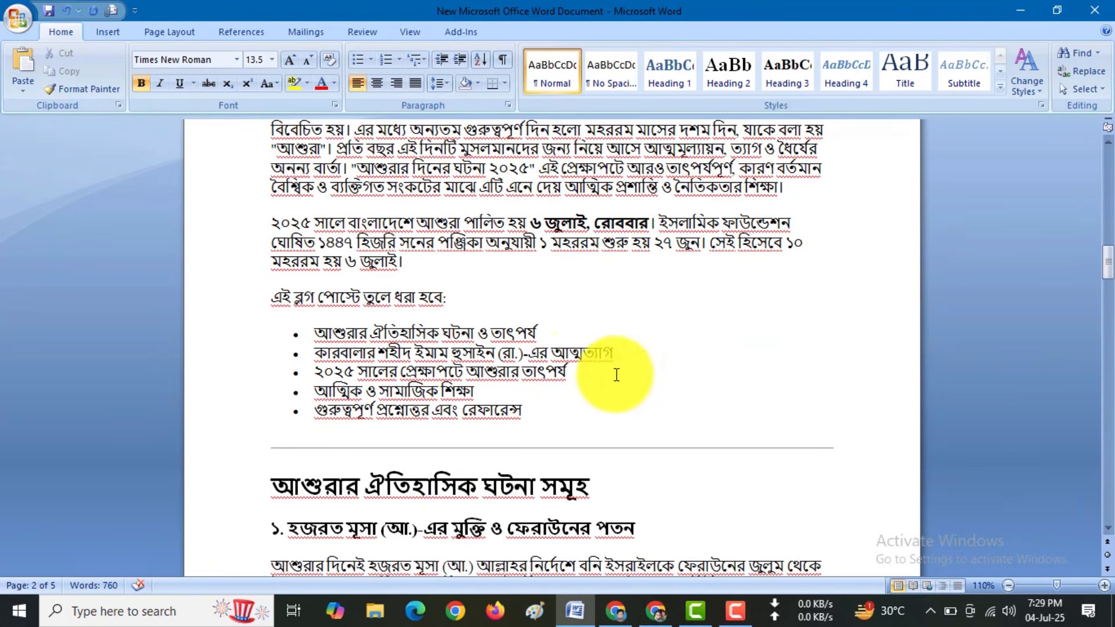
drag(275, 298, 578, 444)
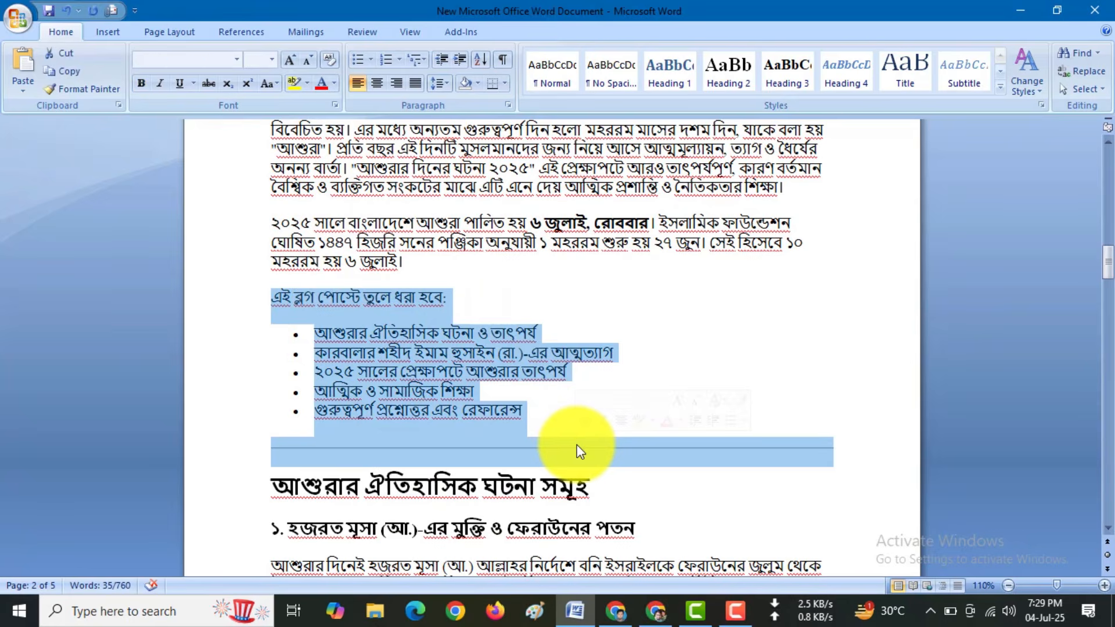
key(Delete)
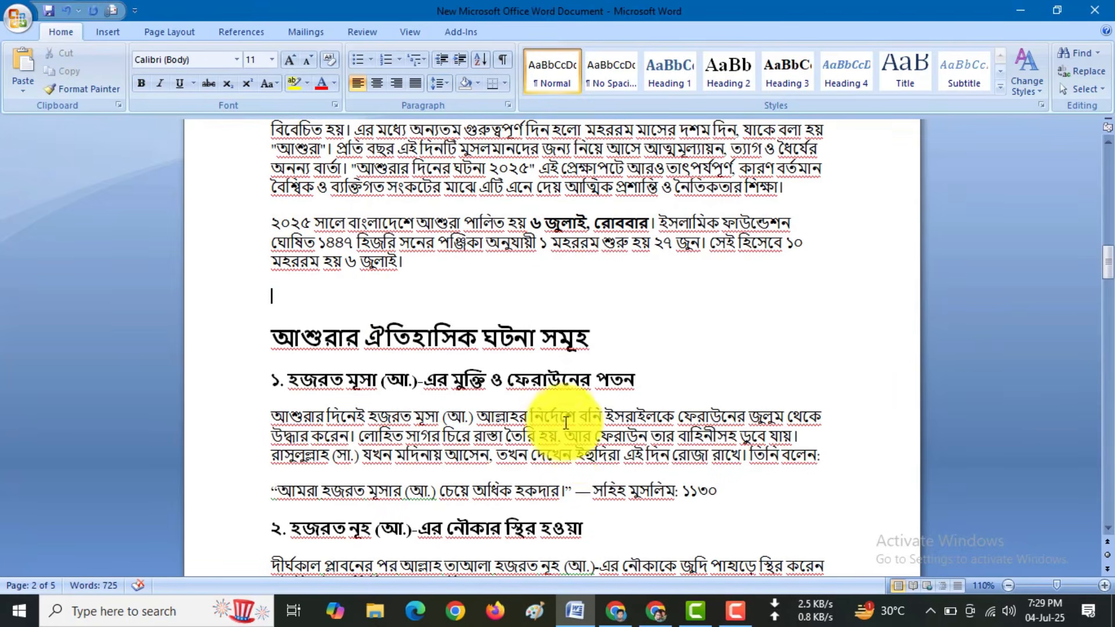
Step: Replace the section heading "আশুরার ঐতিহাসিক ঘটনা সমূহ" with "আশুরার দিনের ঘটনা", copied from the sub keyword list
scroll(576, 445, down, 1)
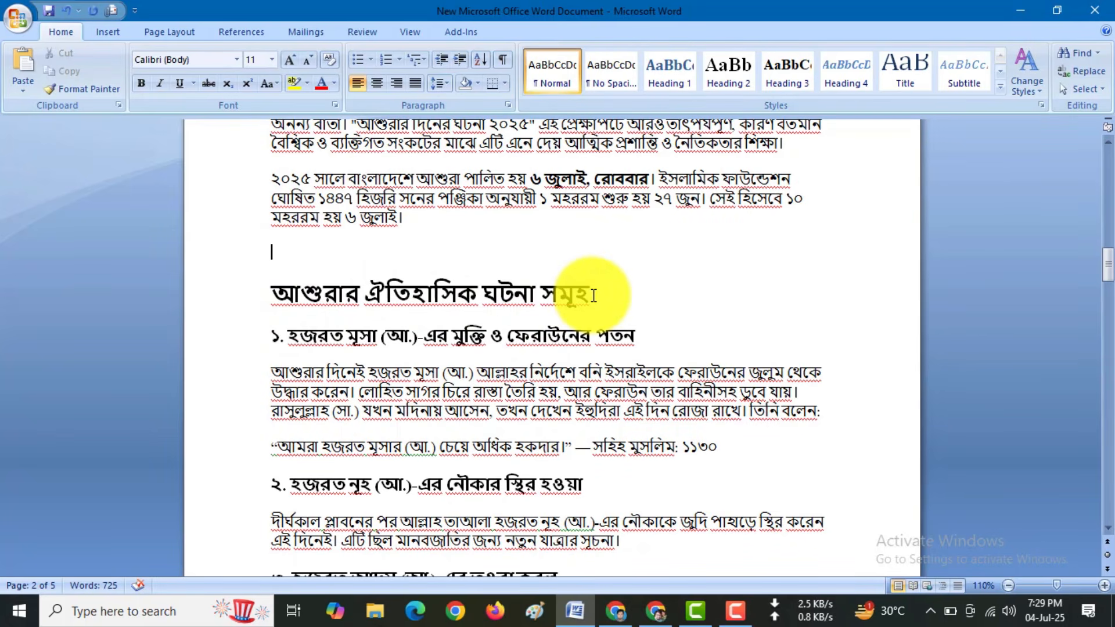
drag(596, 300, 280, 299)
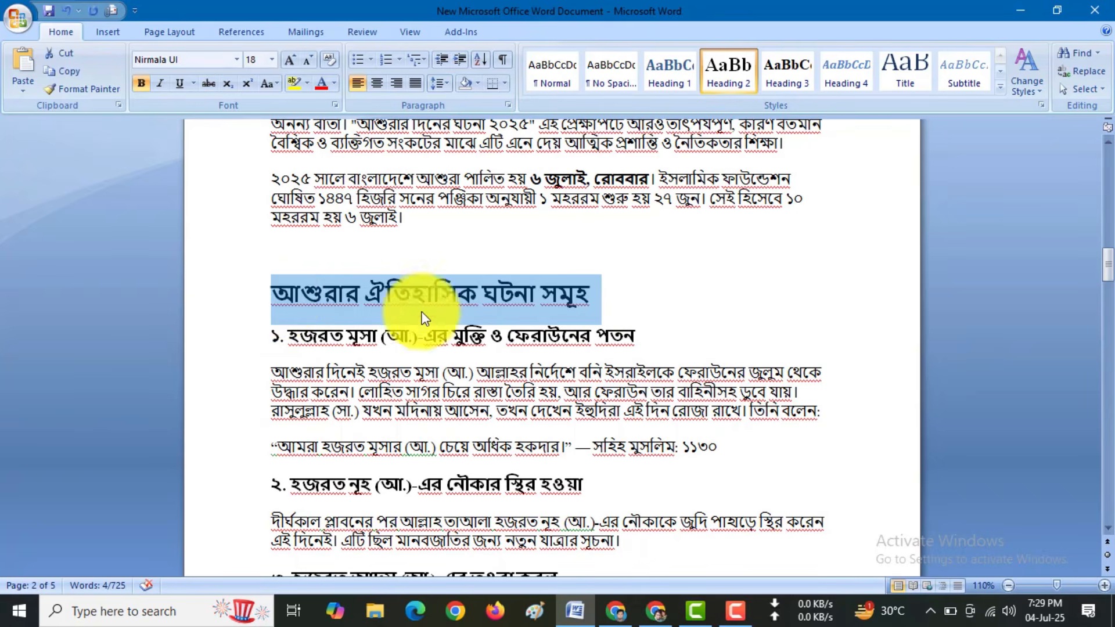
scroll(447, 420, up, 15)
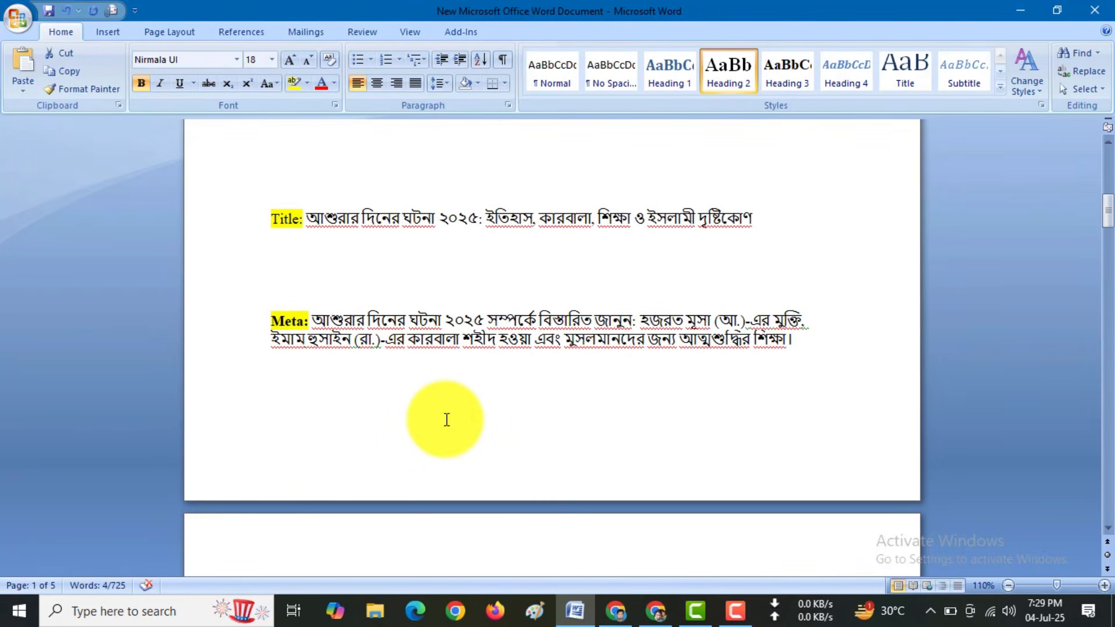
scroll(447, 419, up, 6)
scroll(446, 420, up, 1)
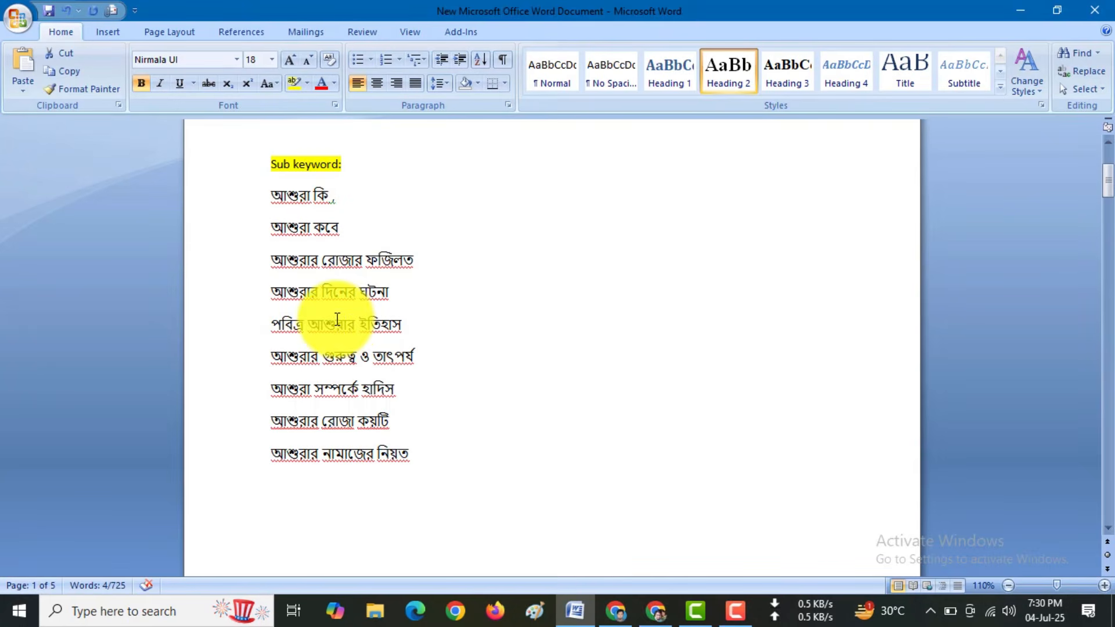
drag(276, 293, 385, 294)
key(ctrl+c)
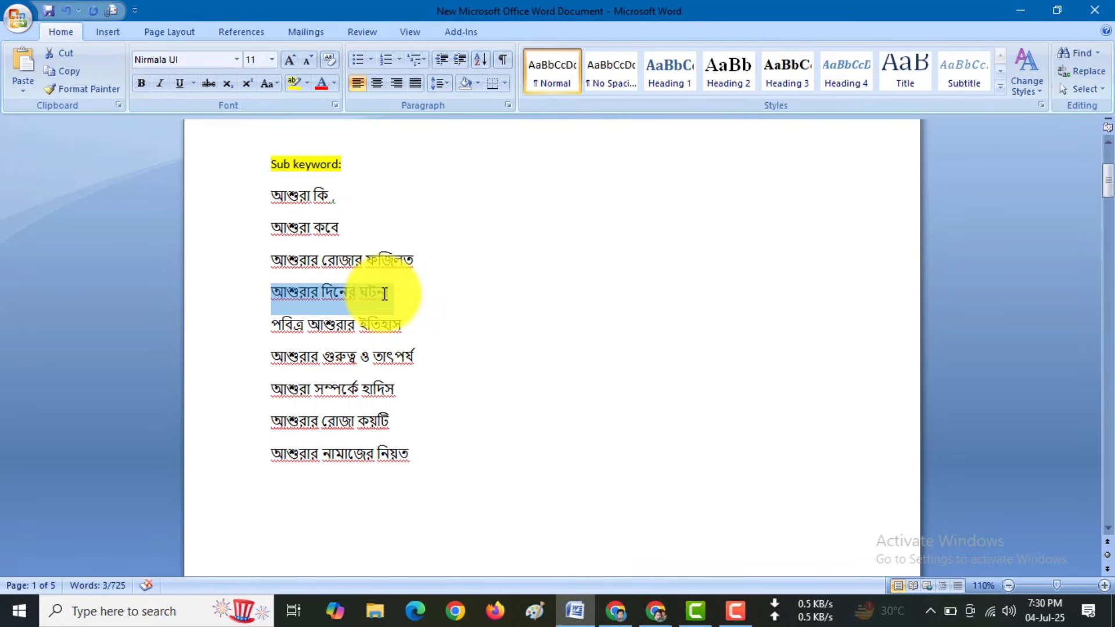
scroll(427, 416, down, 20)
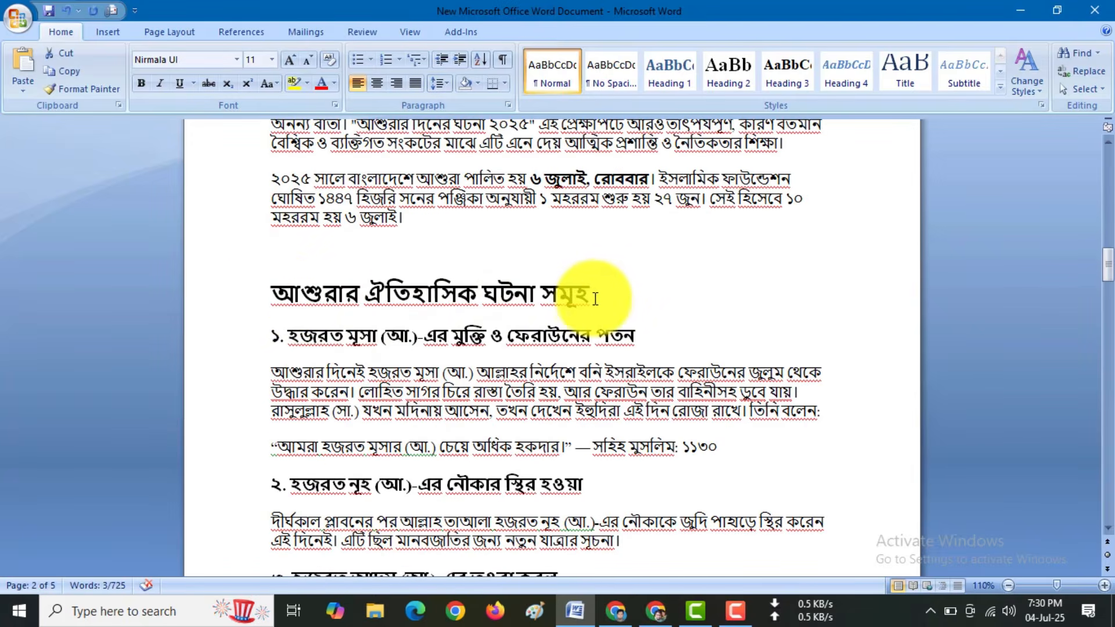
drag(598, 299, 313, 303)
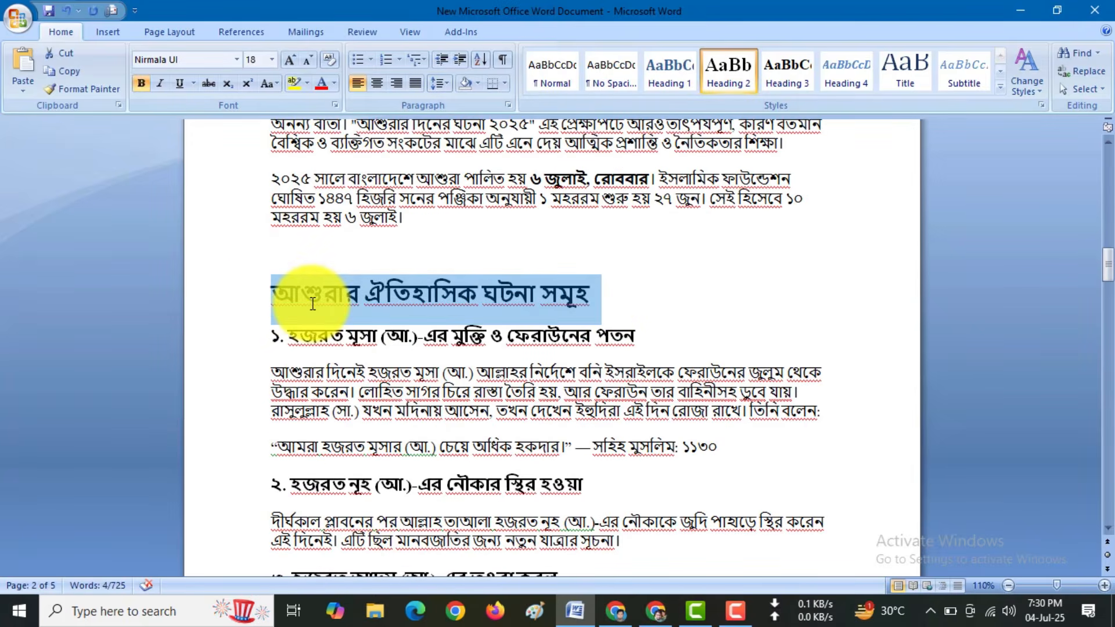
key(ctrl+v)
click(405, 304)
Step: Insert an empty line between the heading "আশুরার দিনের ঘটনা" and the first numbered subheading
click(336, 360)
key(Return)
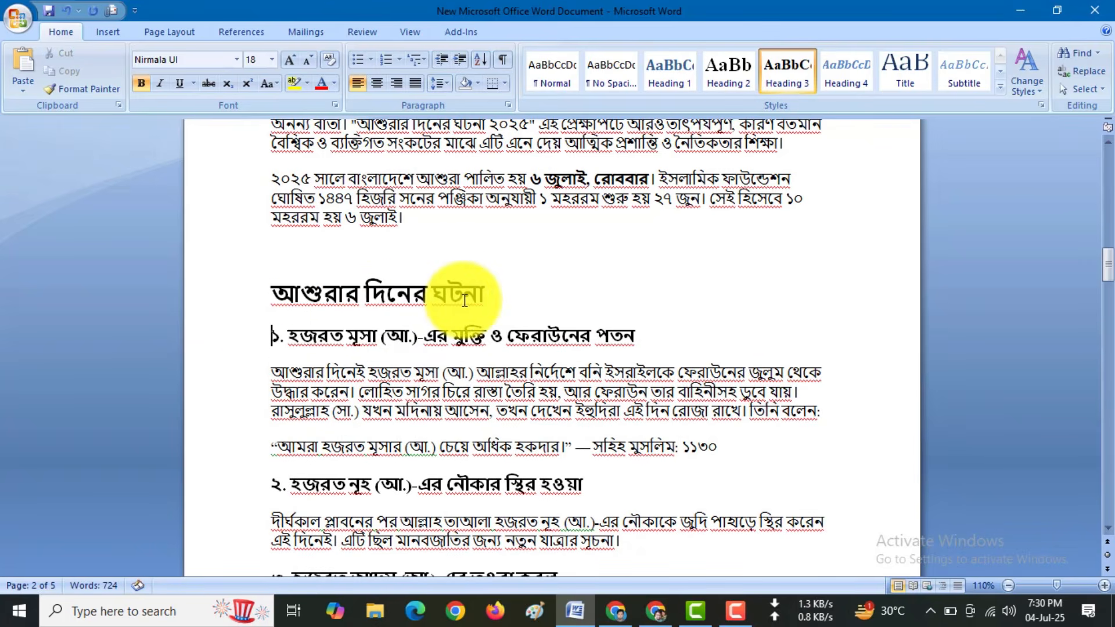
drag(499, 294, 299, 294)
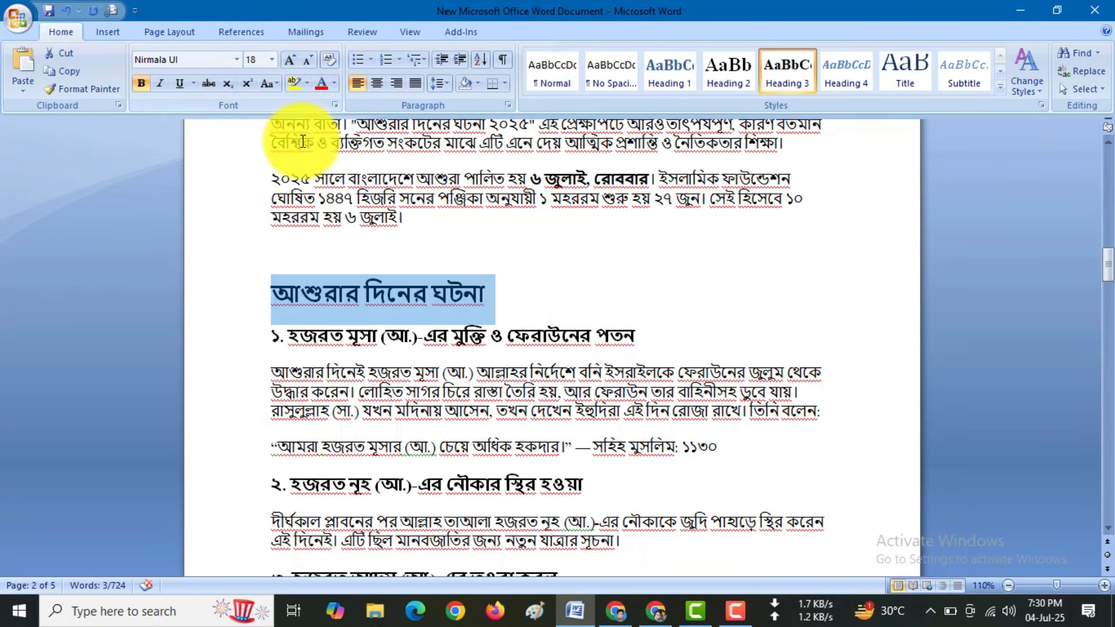
click(520, 299)
key(Return)
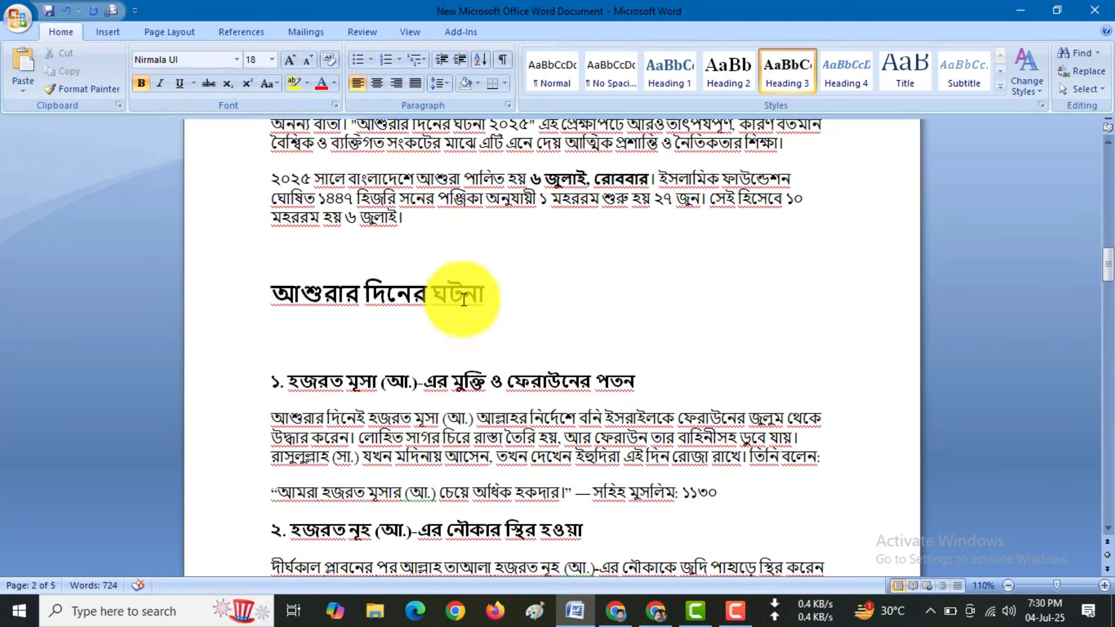
Step: Remove the number "১." from the subheading "হজরত মূসা (আ.)-এর মুক্তি ও ফেরাউনের পতন"
drag(597, 382, 274, 375)
scroll(281, 442, down, 5)
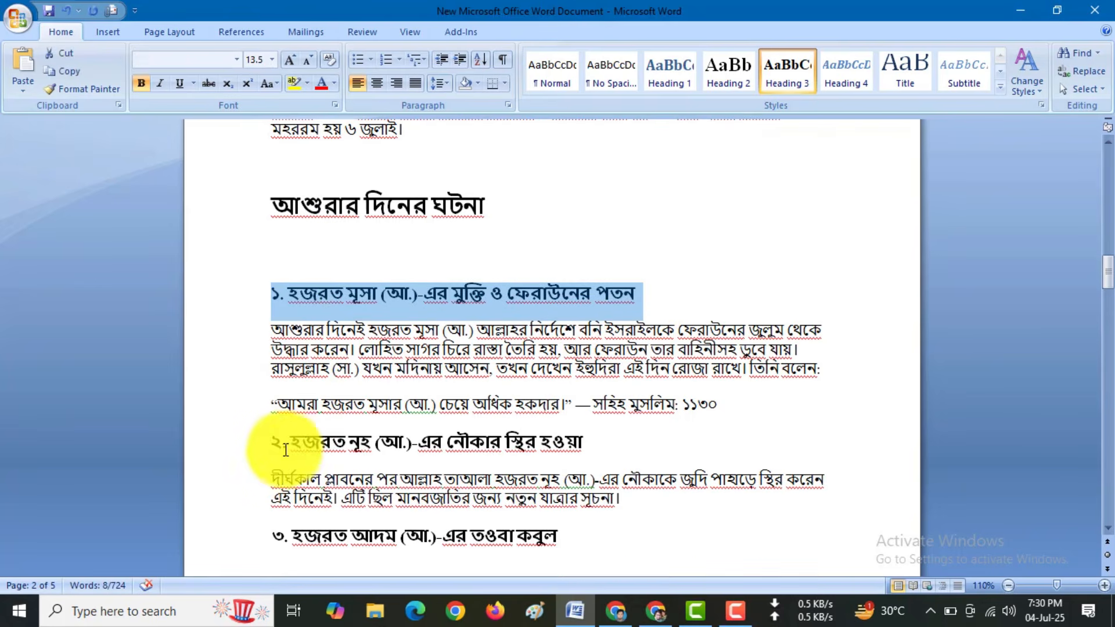
scroll(293, 440, down, 8)
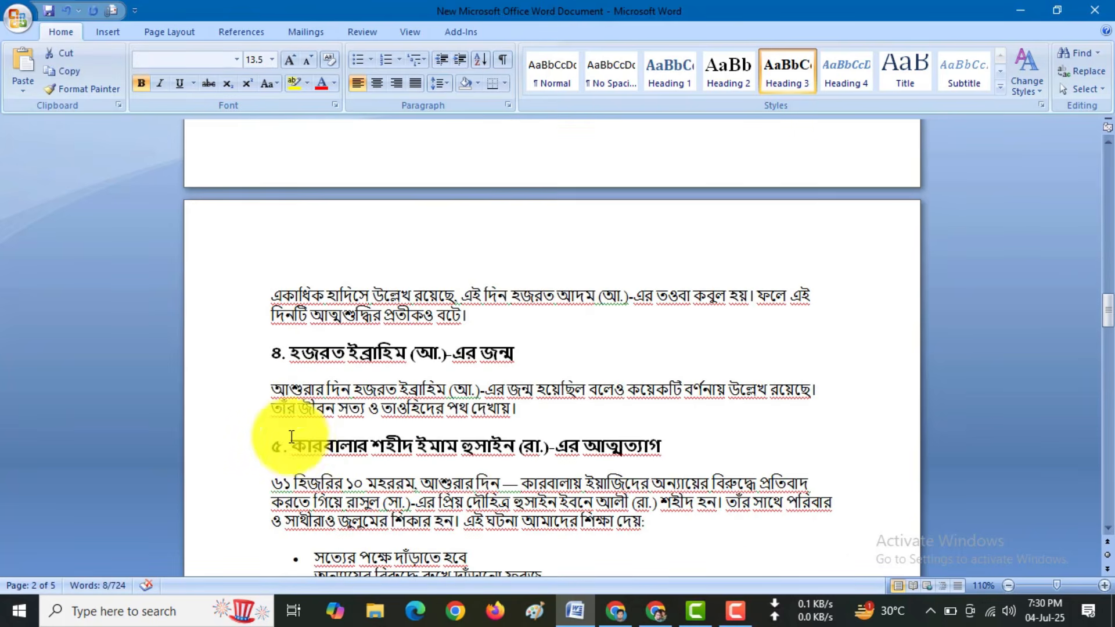
scroll(285, 447, down, 3)
scroll(342, 427, up, 8)
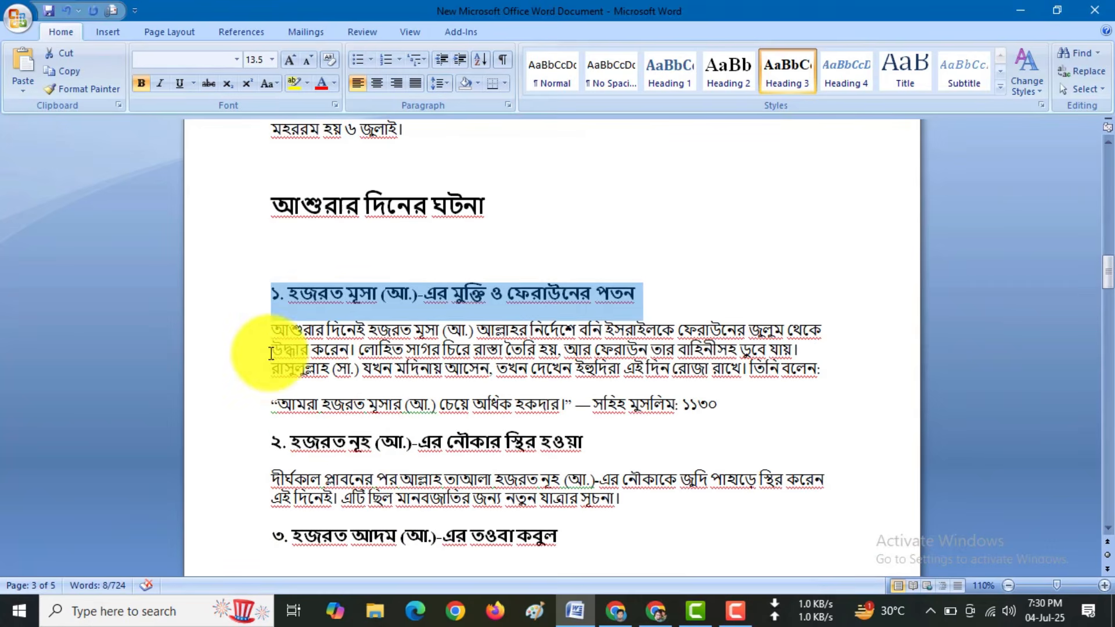
click(282, 299)
drag(289, 290, 271, 291)
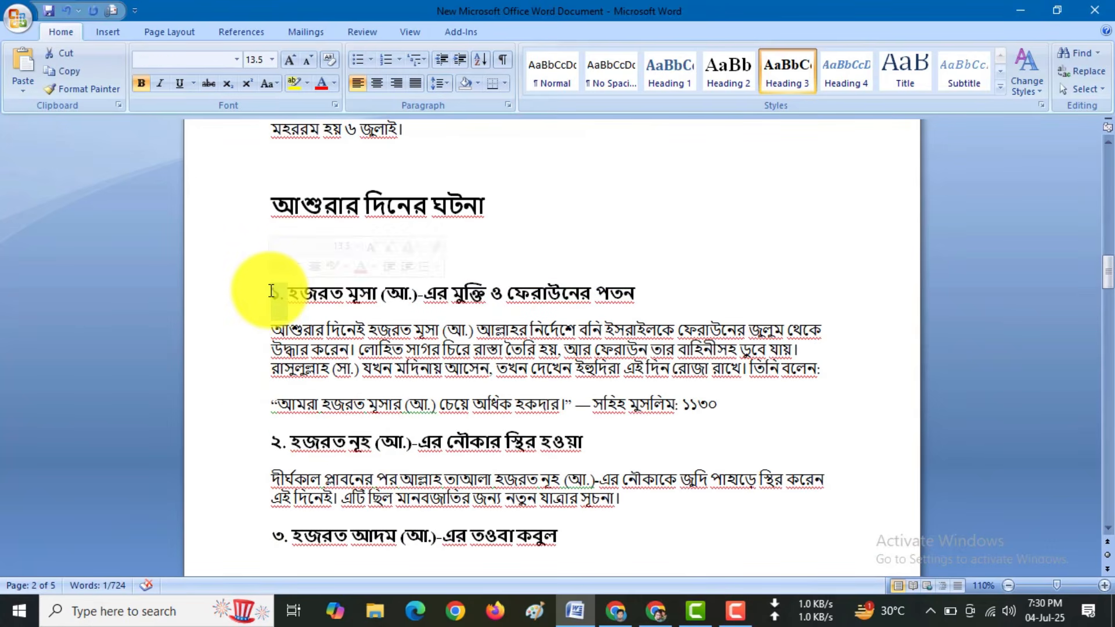
key(Delete)
Step: Remove the numbers ২ to ৫ from the remaining four subheadings of the section "আশুরার দিনের ঘটনা"
scroll(276, 296, down, 2)
drag(293, 308, 262, 316)
key(Delete)
scroll(325, 349, down, 3)
key(Delete)
scroll(288, 416, down, 9)
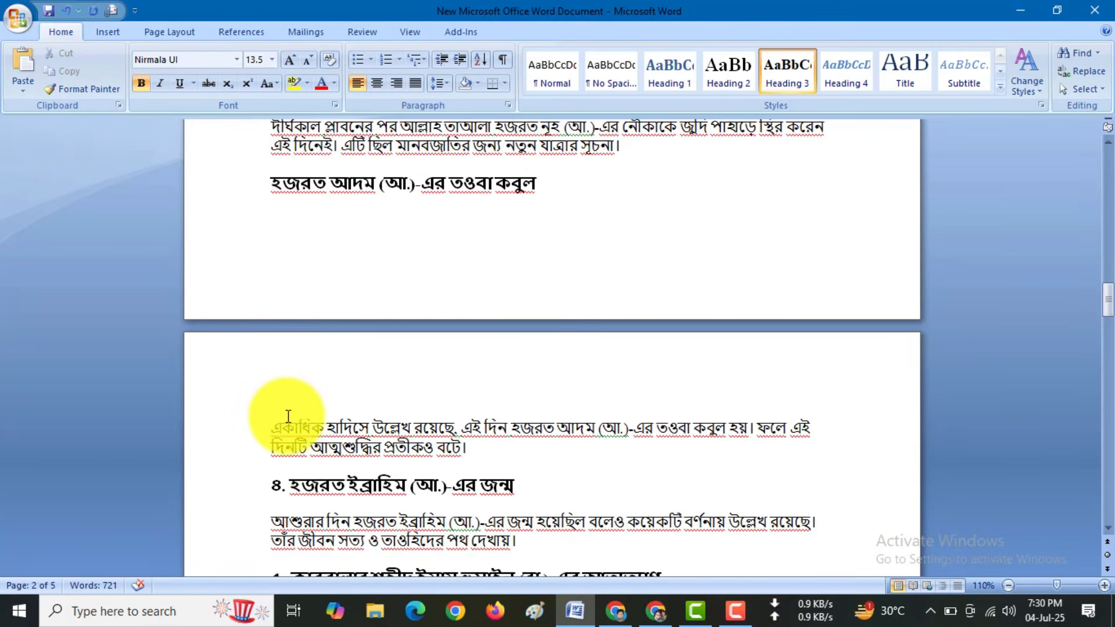
drag(293, 353, 267, 359)
key(Delete)
scroll(264, 352, down, 3)
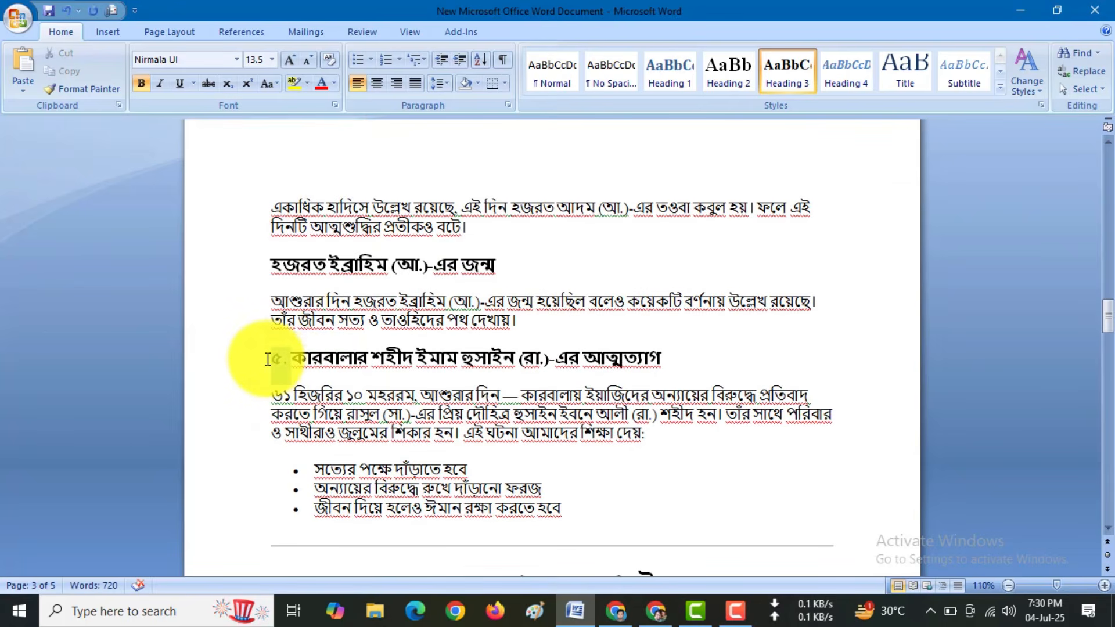
key(Delete)
Step: Review the section heading "আশুরার দিনের ঘটনা", the empty line below it and its first two subheadings
scroll(393, 414, up, 10)
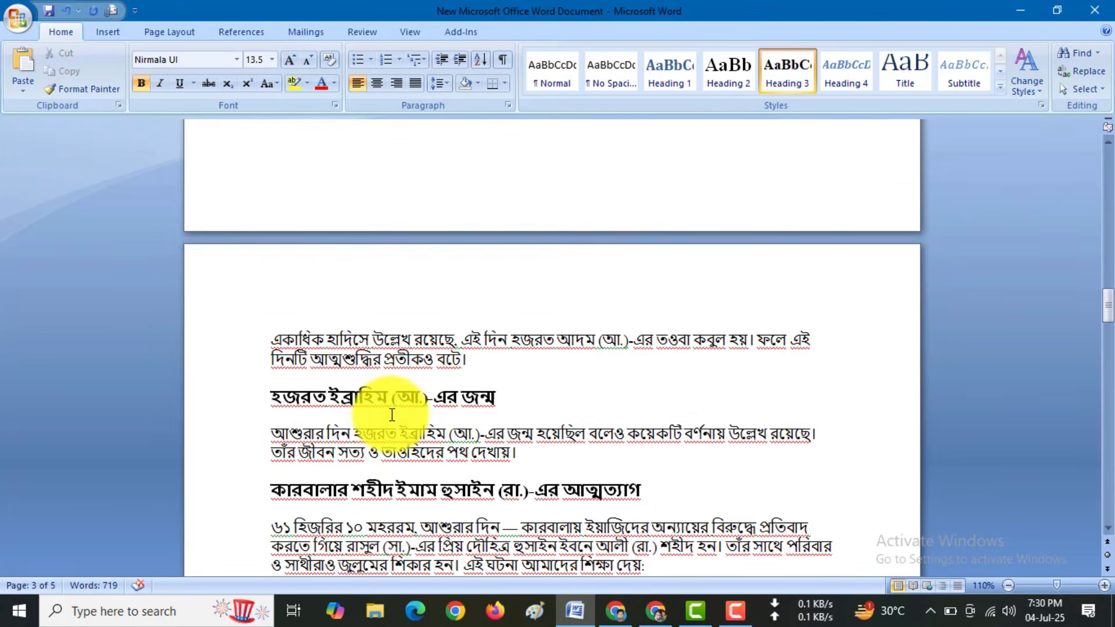
scroll(392, 415, up, 3)
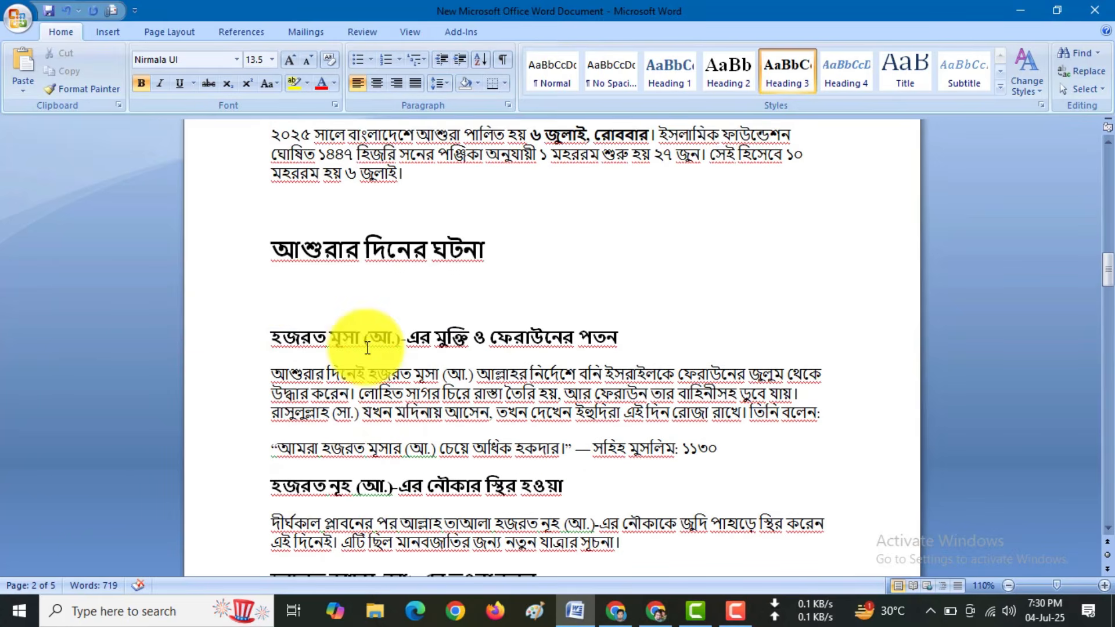
click(297, 275)
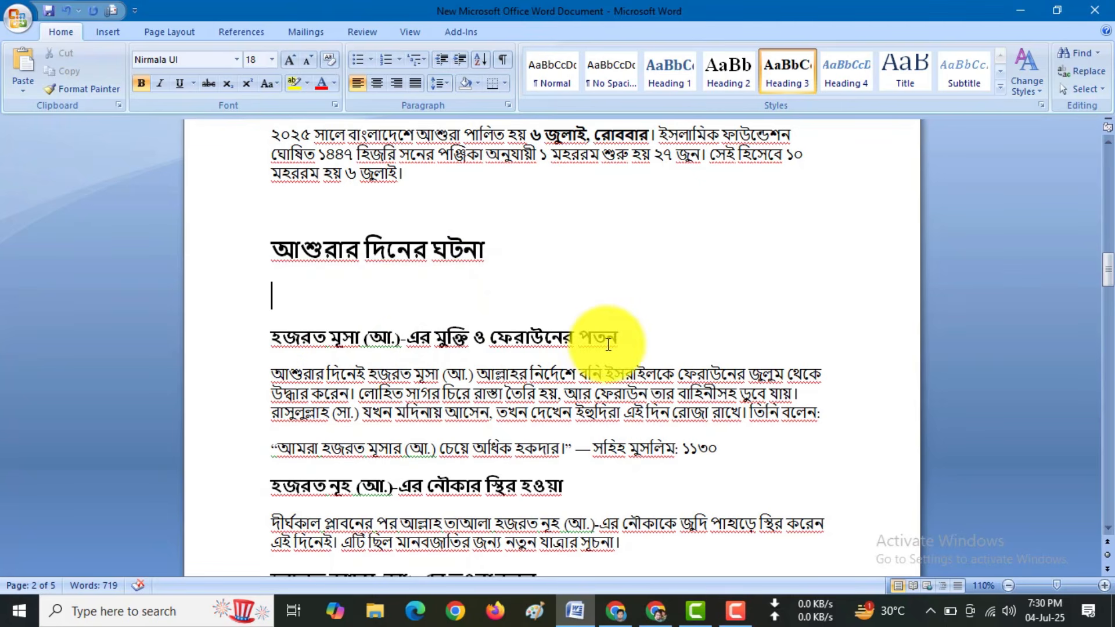
scroll(488, 407, down, 3)
scroll(523, 406, up, 4)
drag(272, 382, 604, 387)
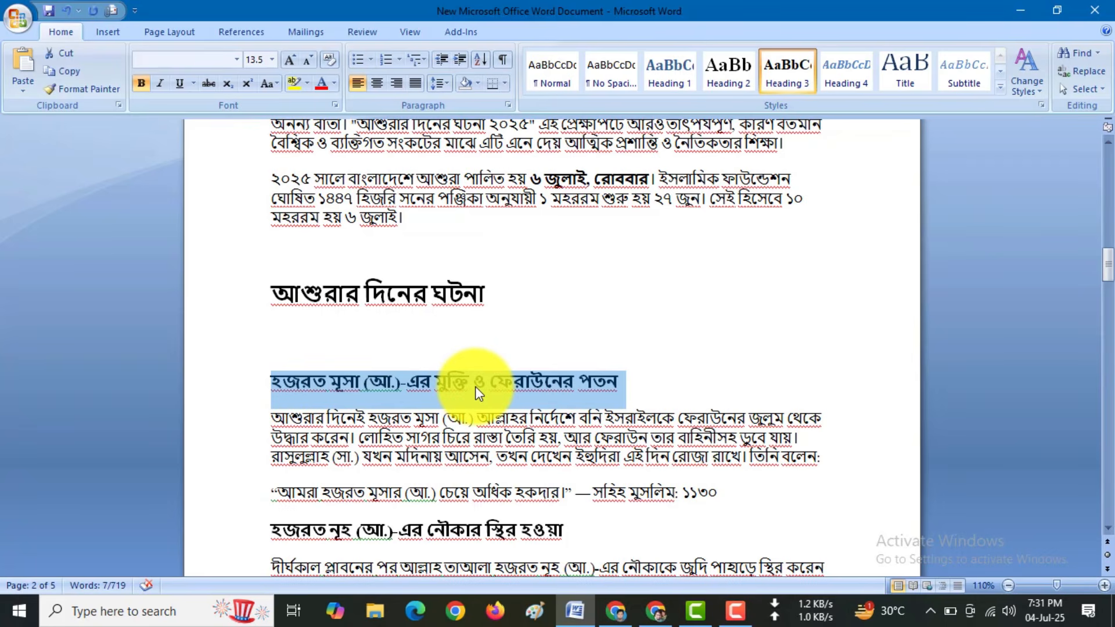
scroll(475, 385, down, 3)
drag(272, 443, 550, 445)
scroll(459, 447, up, 3)
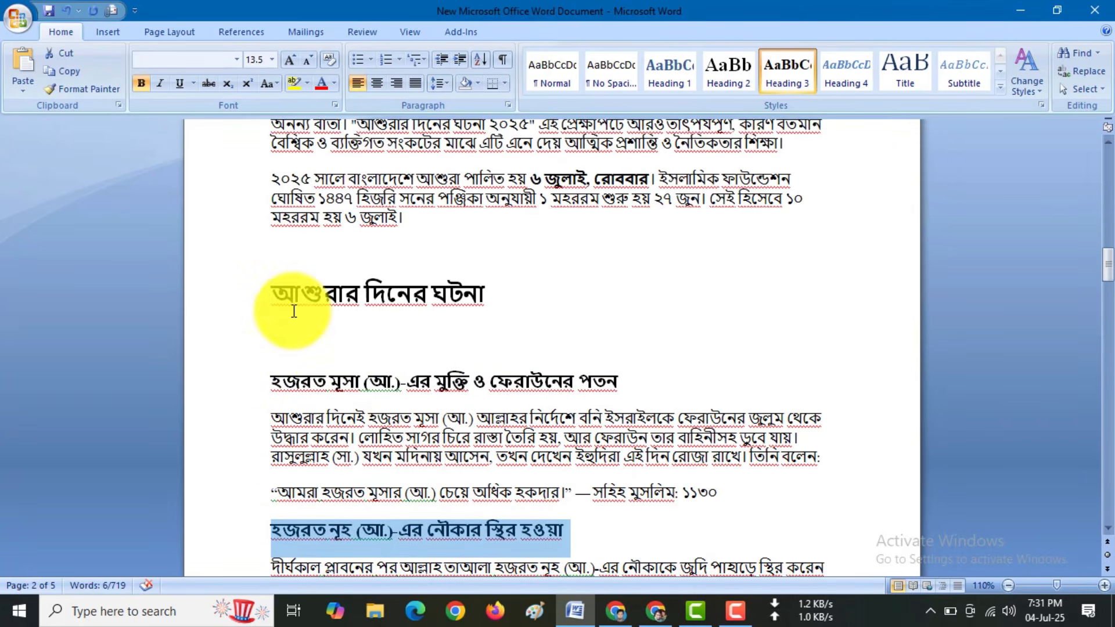
drag(273, 293, 481, 293)
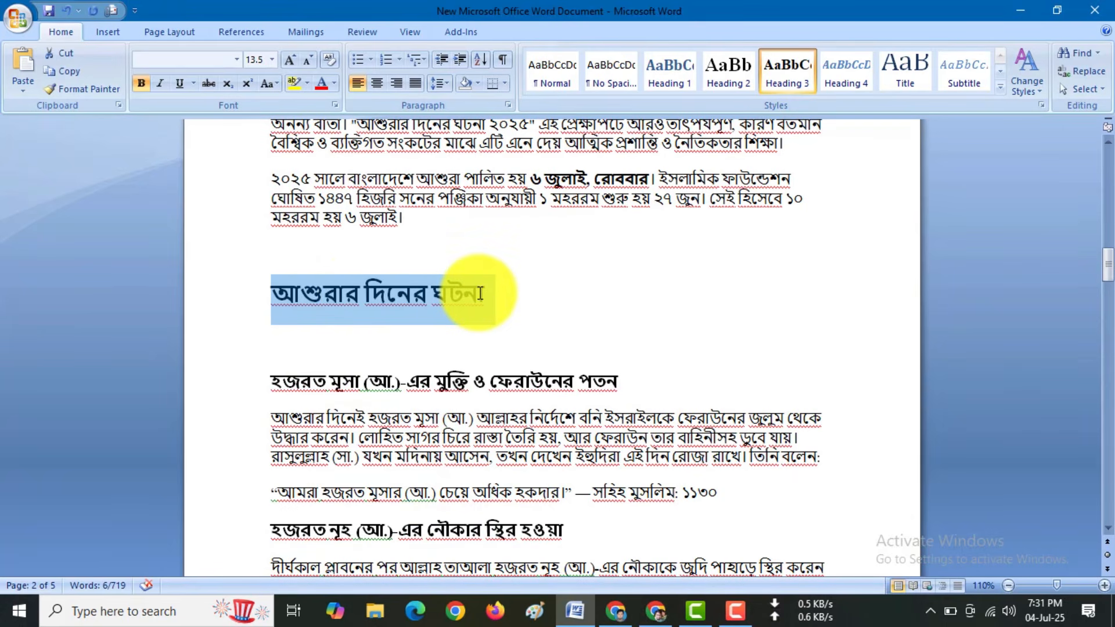
Step: Write a short Bangla introduction below the heading "আশুরার দিনের ঘটনা", saying its events are discussed from the Islamic point of view
click(309, 318)
drag(277, 298, 448, 294)
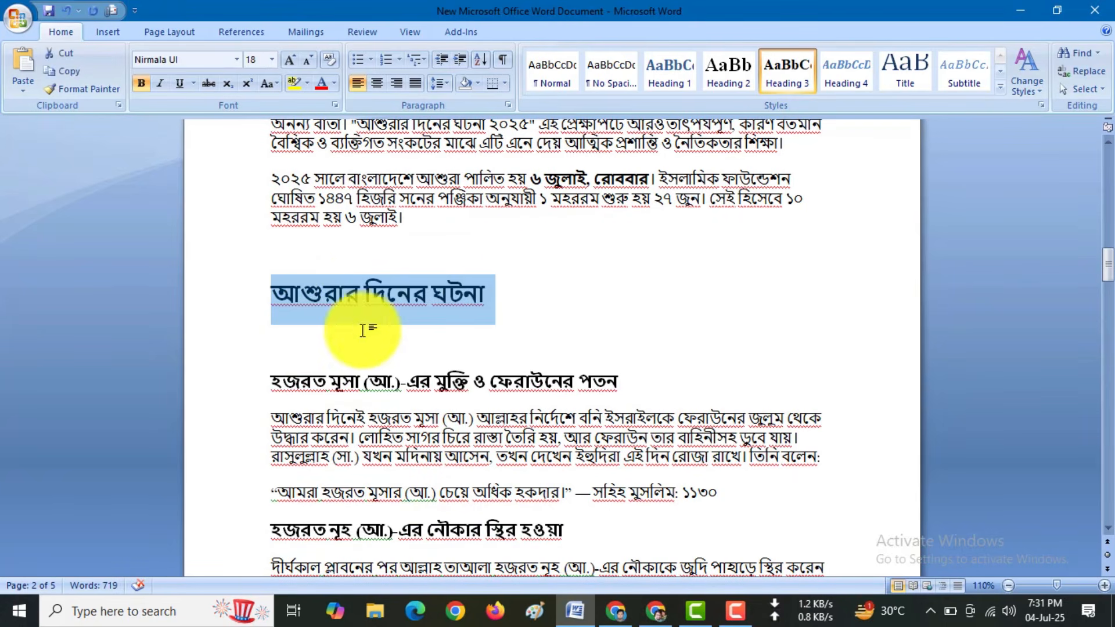
click(298, 331)
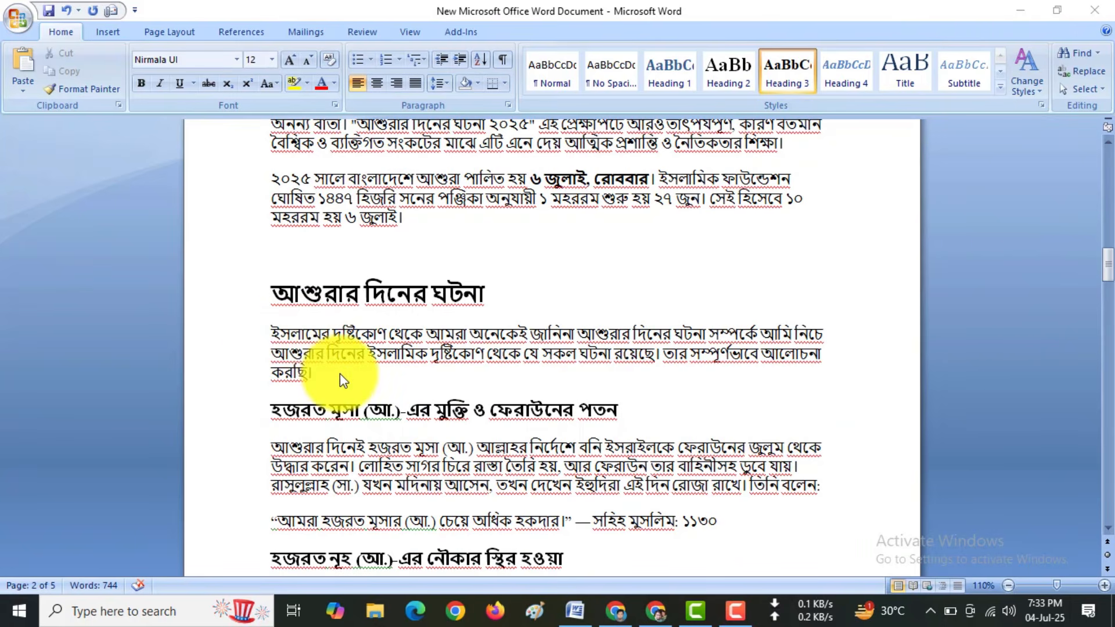
triple_click(263, 332)
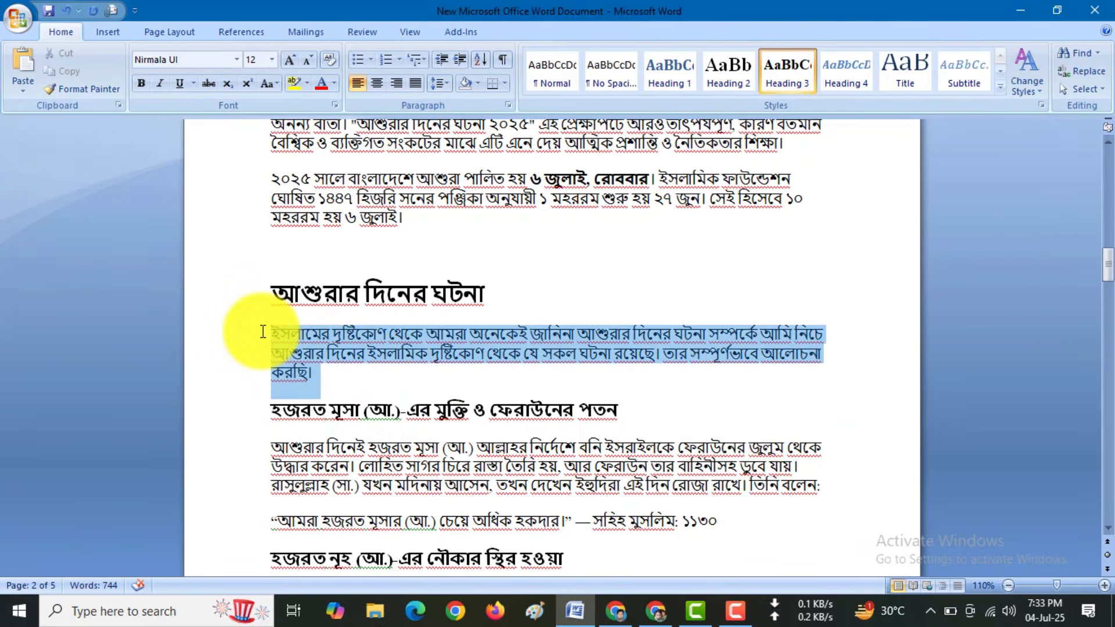
click(366, 395)
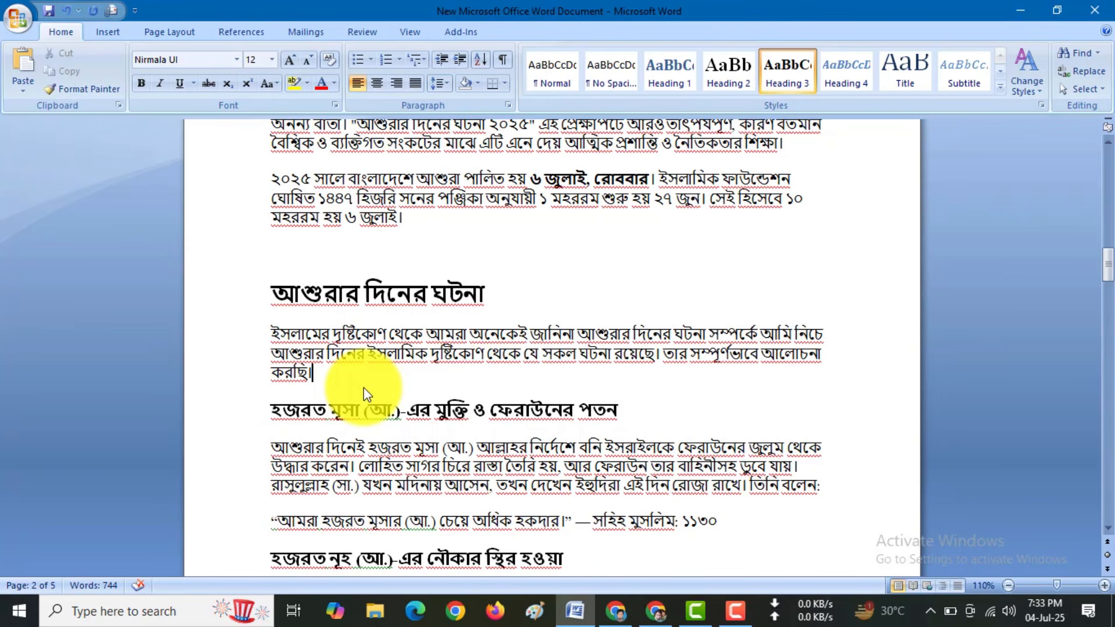
Step: Delete the horizontal divider between the Karbala bullet list and the heading "আশুরা ২০২৫: বাংলাদেশের প্রেক্ষাপটে"
scroll(366, 395, down, 3)
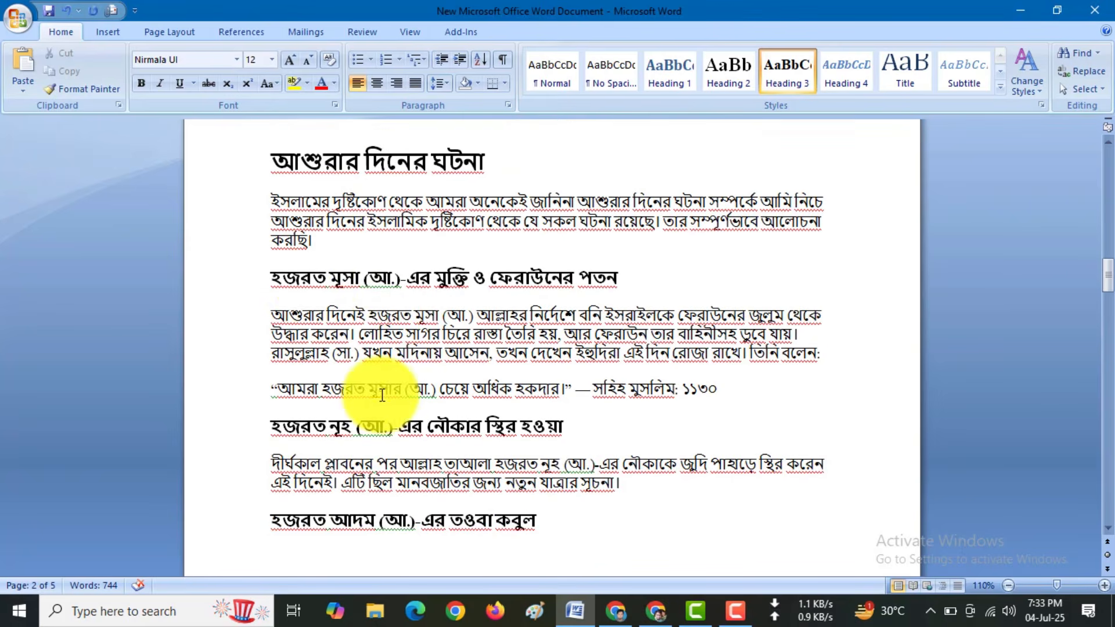
drag(282, 279, 618, 281)
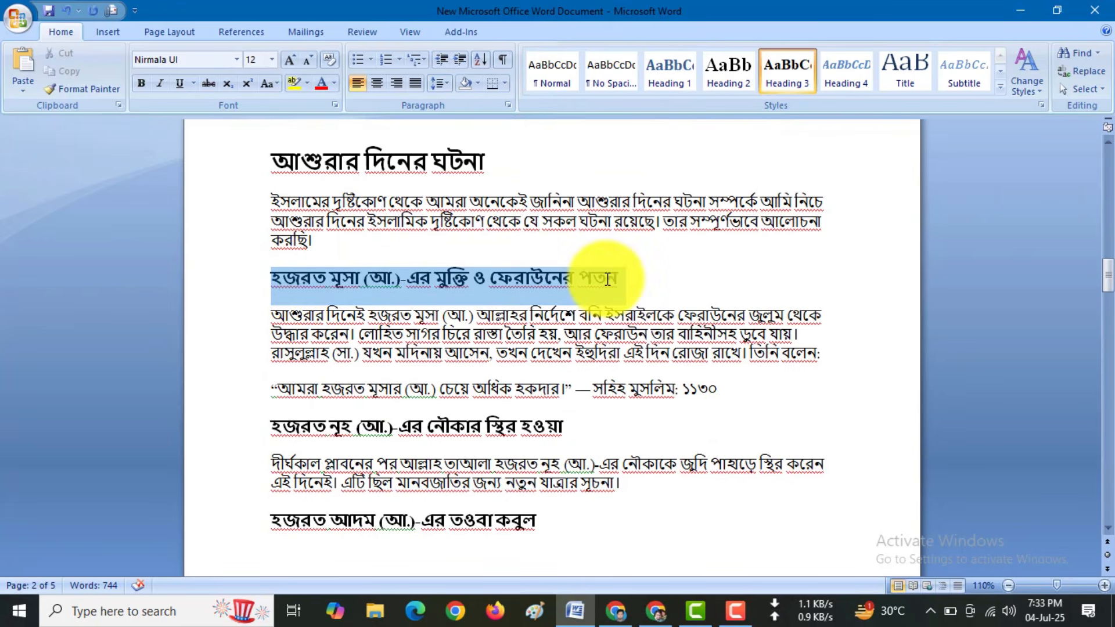
scroll(448, 428, down, 7)
scroll(539, 450, down, 6)
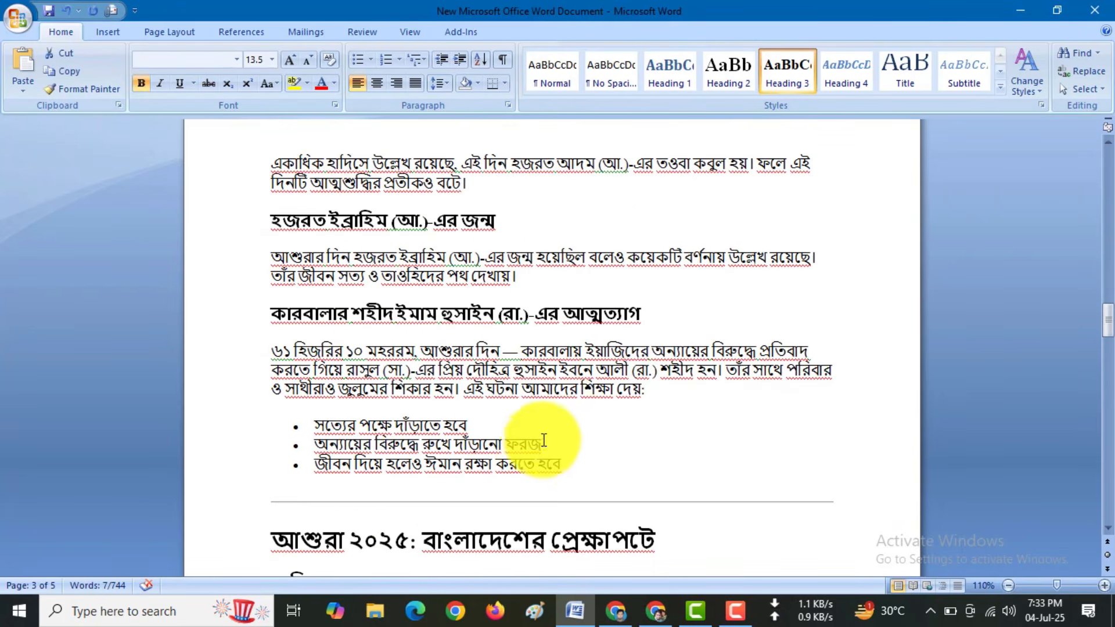
scroll(439, 349, down, 2)
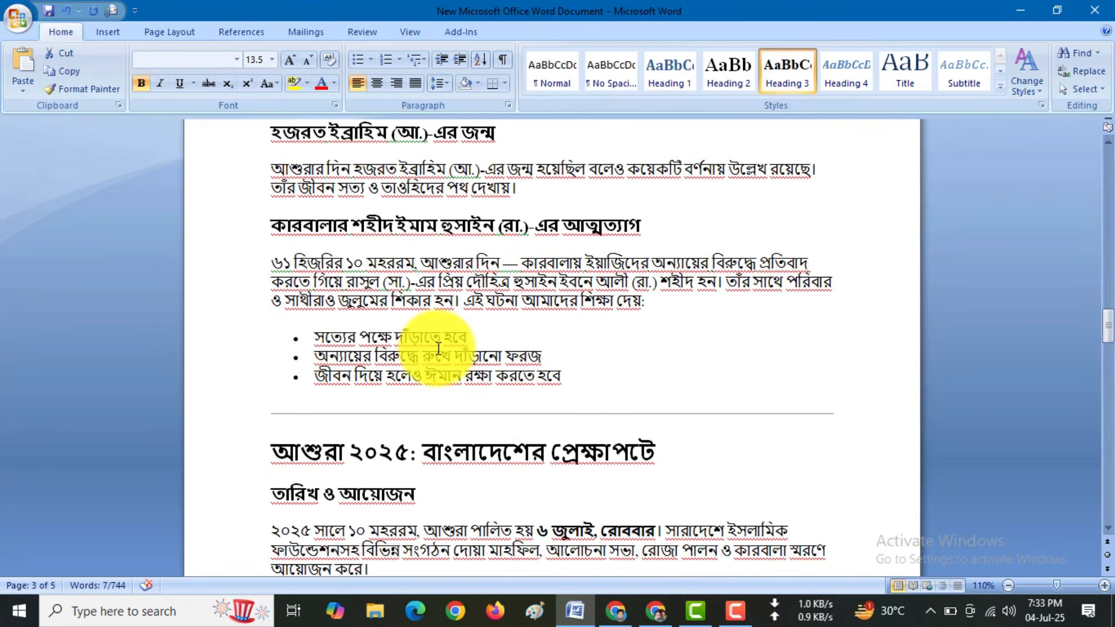
scroll(438, 349, down, 1)
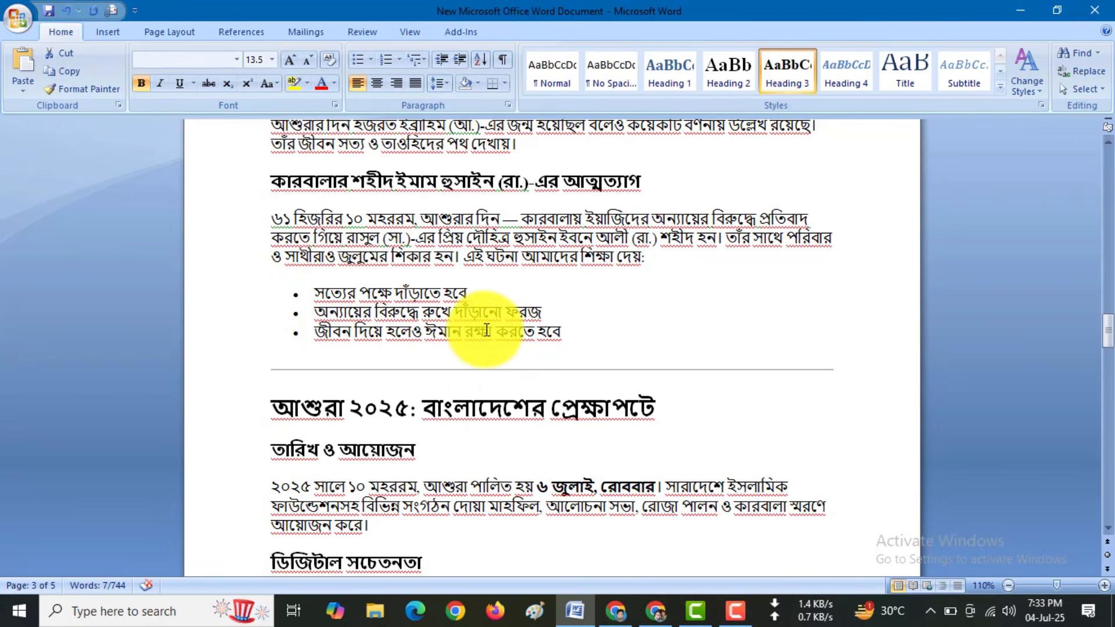
scroll(489, 332, up, 3)
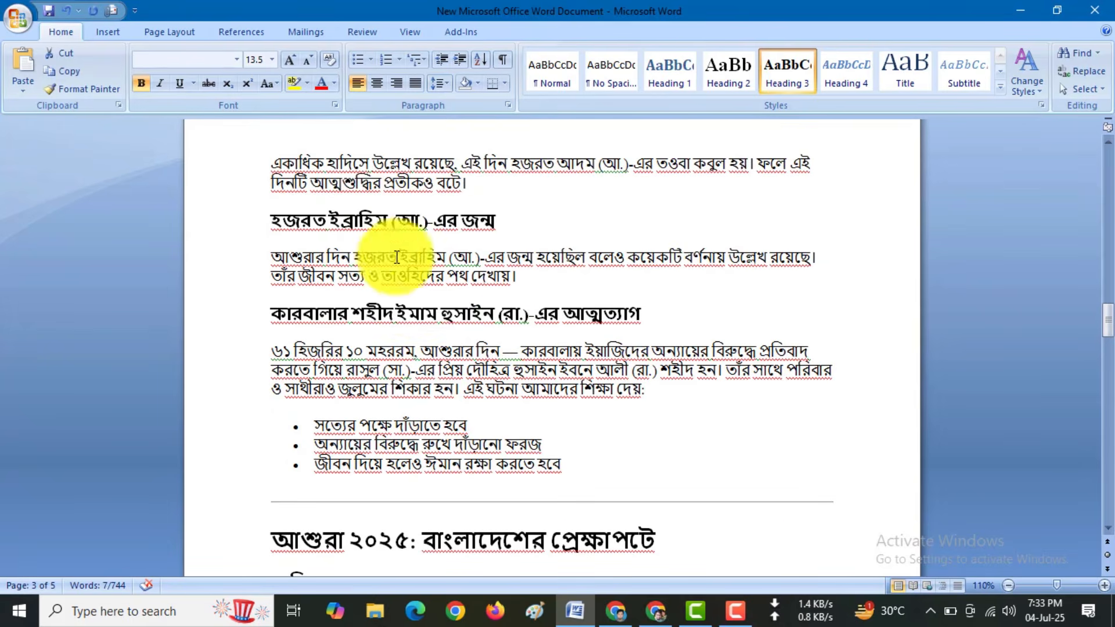
scroll(349, 267, down, 3)
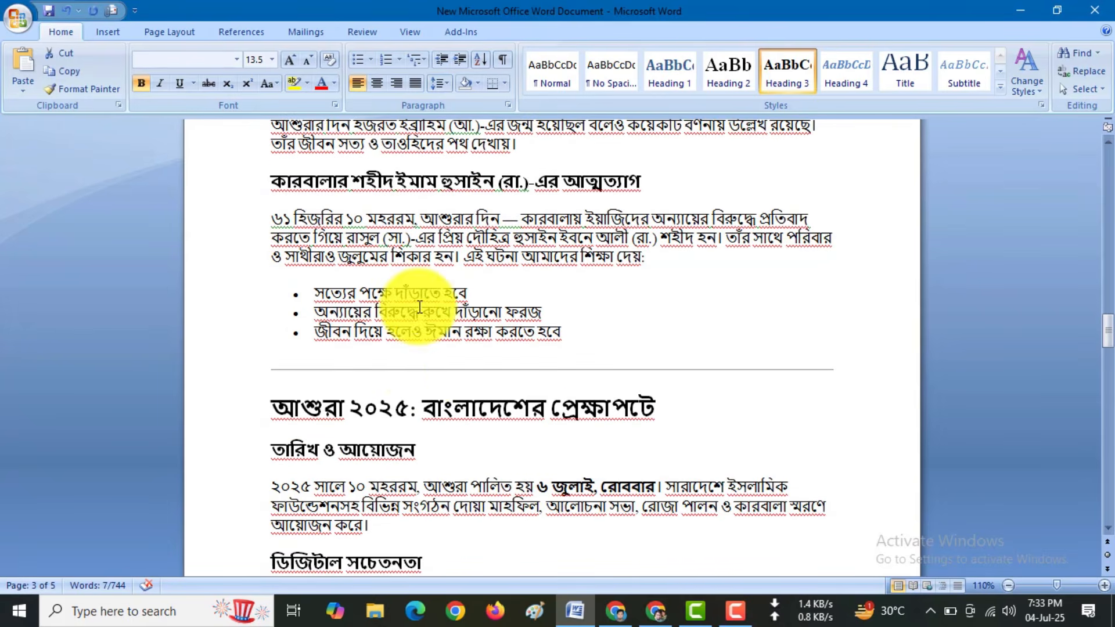
click(421, 368)
key(Delete)
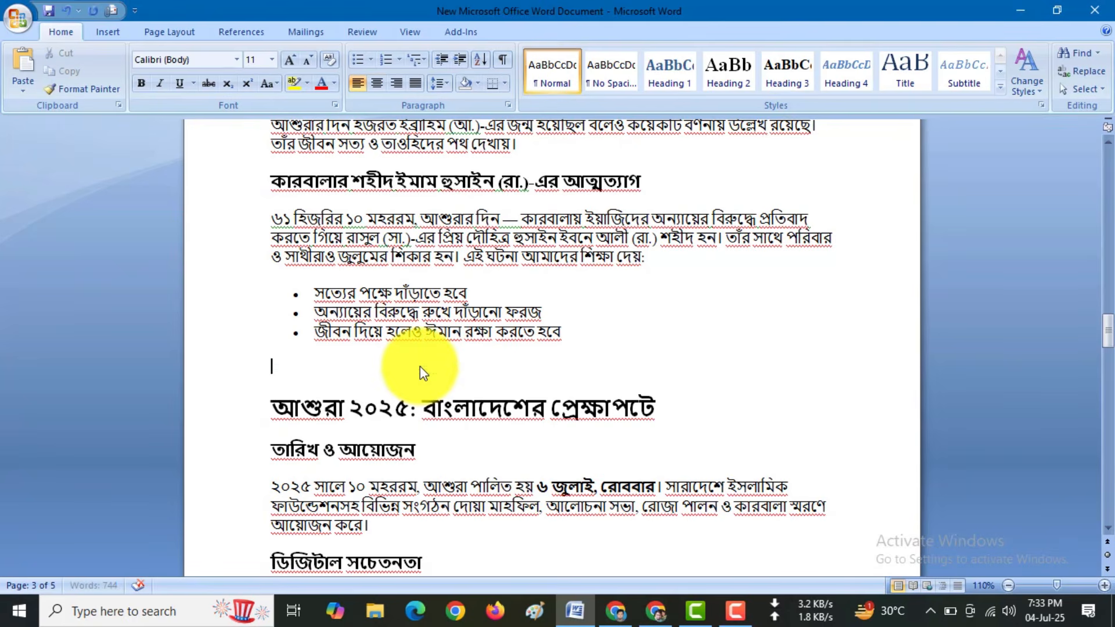
Step: Compare the heading "আশুরা ২০২৫: বাংলাদেশের প্রেক্ষাপটে" with the section above and examine the content that follows it
scroll(421, 372, down, 2)
drag(682, 325, 272, 320)
scroll(436, 325, up, 10)
scroll(437, 354, up, 6)
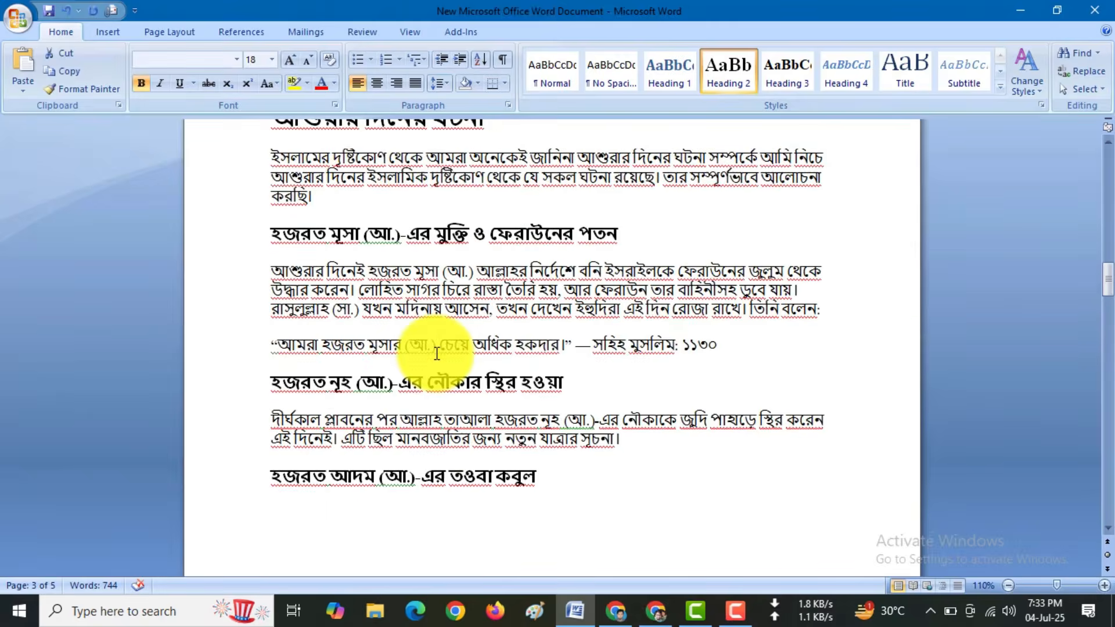
drag(511, 292, 227, 294)
scroll(499, 366, down, 15)
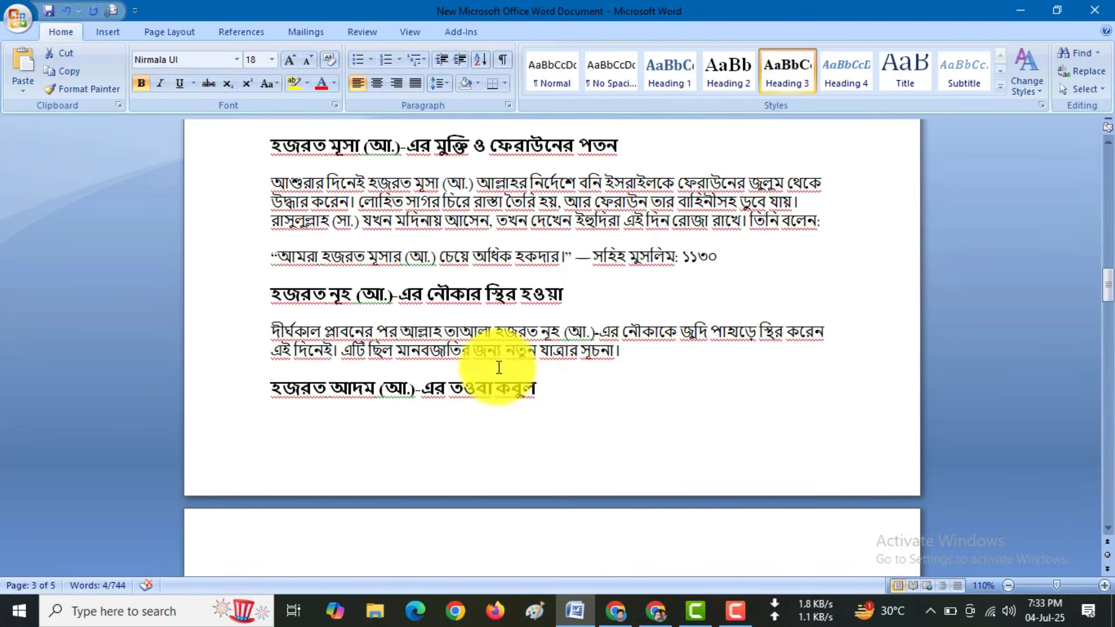
drag(272, 319, 662, 319)
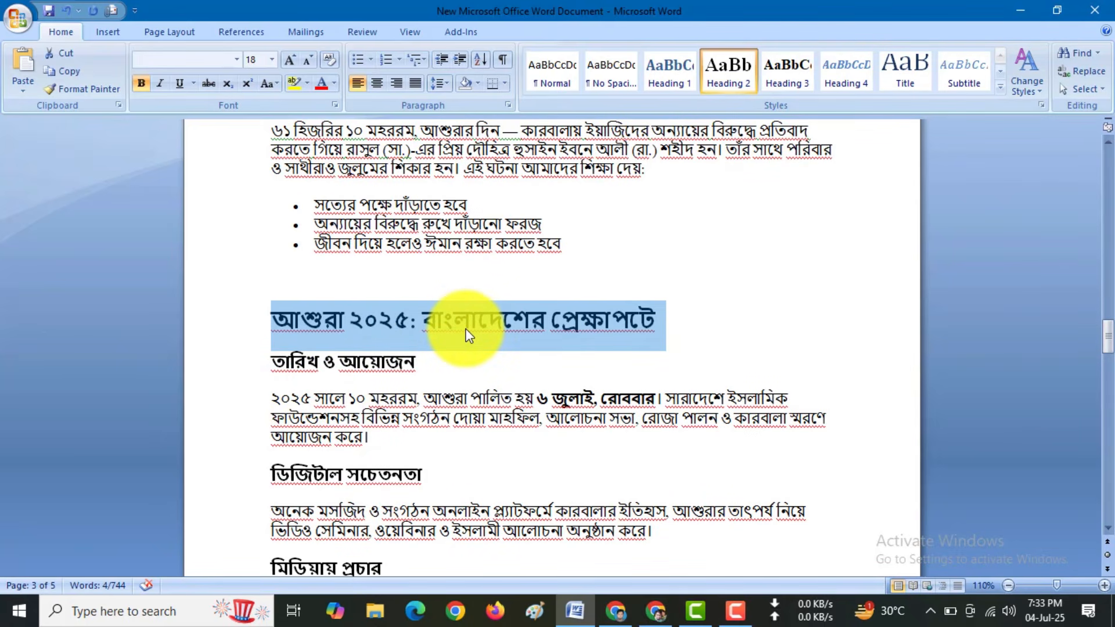
scroll(469, 336, down, 3)
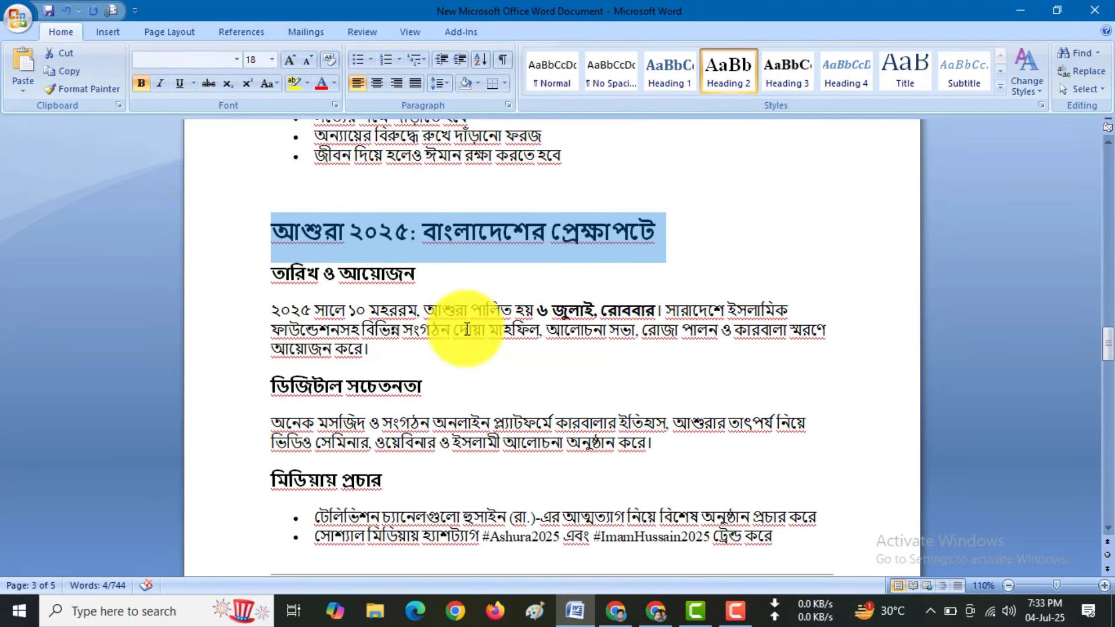
scroll(467, 329, down, 3)
scroll(395, 349, down, 5)
scroll(454, 383, down, 7)
scroll(578, 348, up, 11)
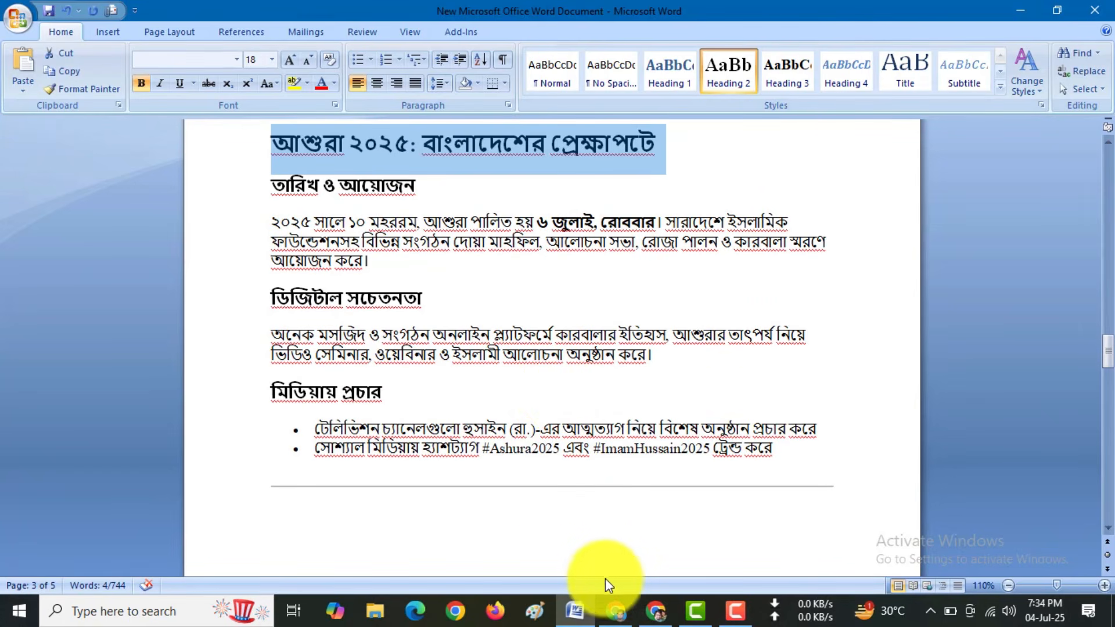
Step: Replace the heading "আশুরা ২০২৫: বাংলাদেশের প্রেক্ষাপটে" with "আশুরা কবে 2025", using the keyword "আশুরা কবে" copied from the sub keyword list
scroll(523, 473, up, 20)
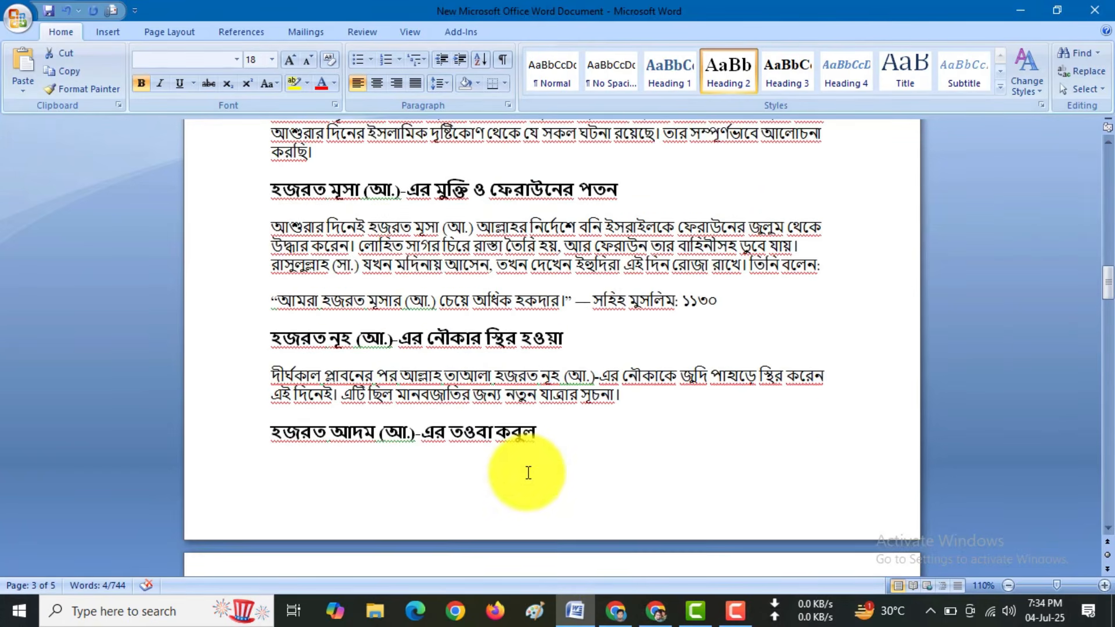
scroll(528, 473, up, 15)
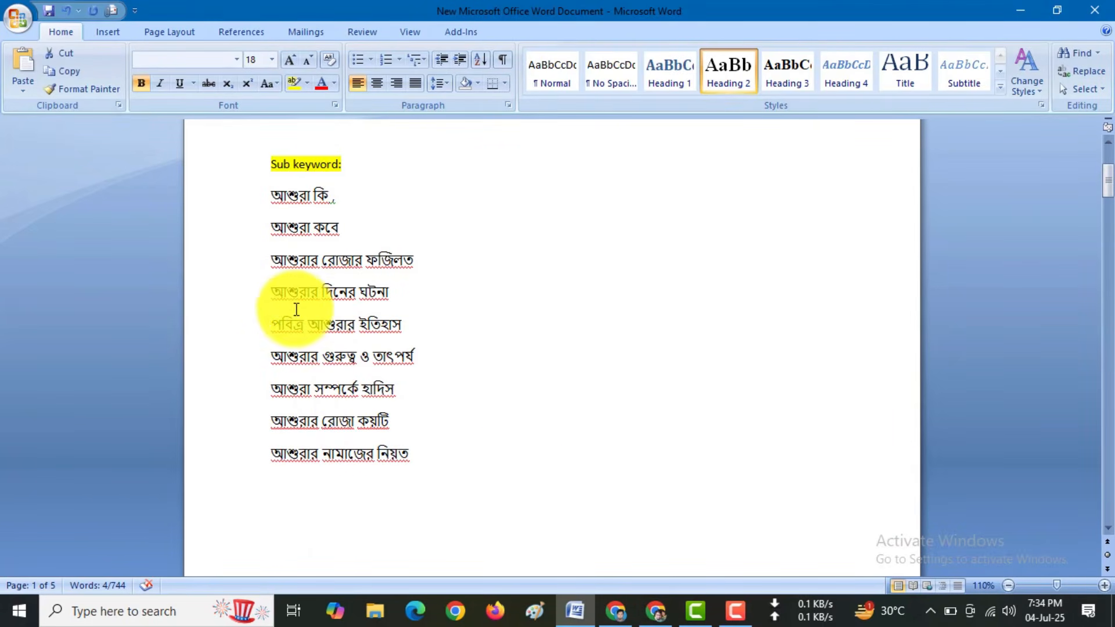
drag(279, 229, 335, 228)
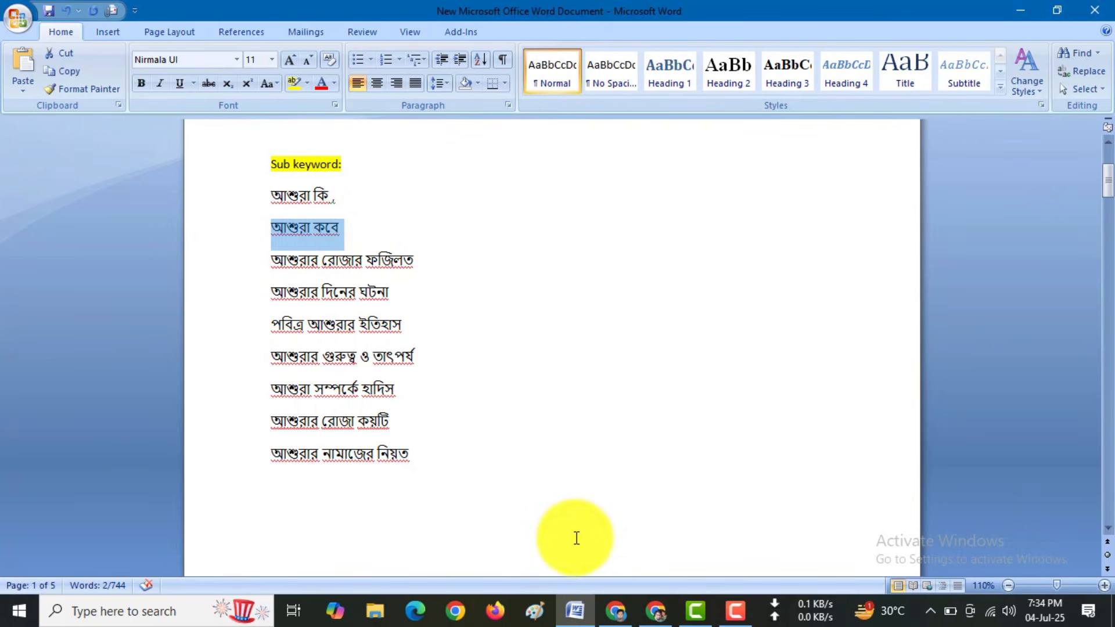
scroll(577, 532, down, 12)
scroll(578, 529, down, 20)
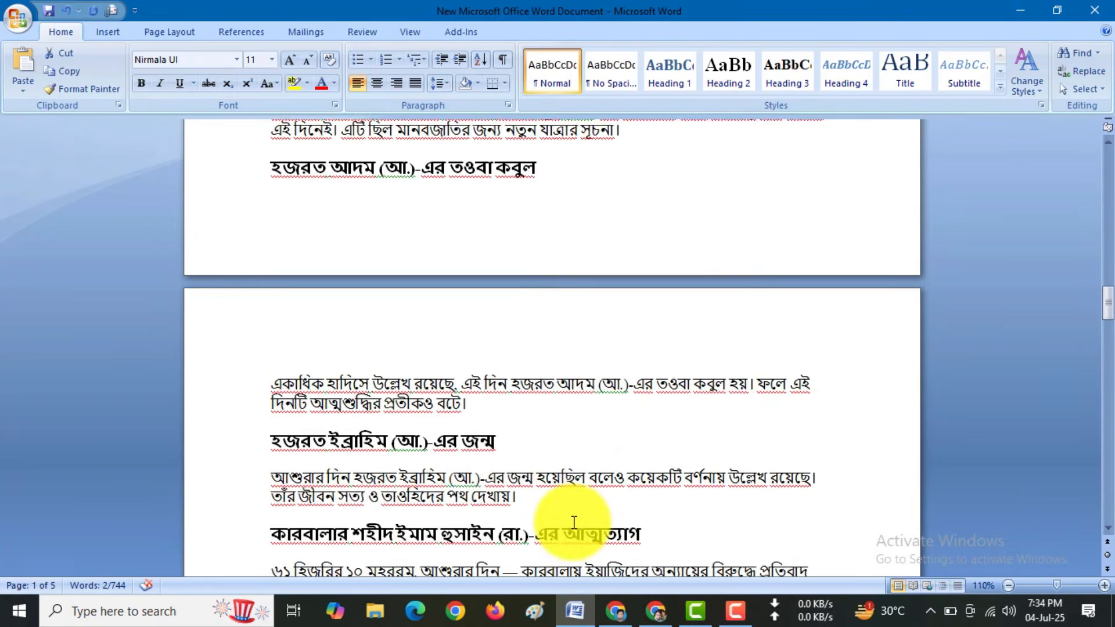
scroll(573, 522, down, 5)
drag(667, 232, 310, 227)
text(আশুরা করে)
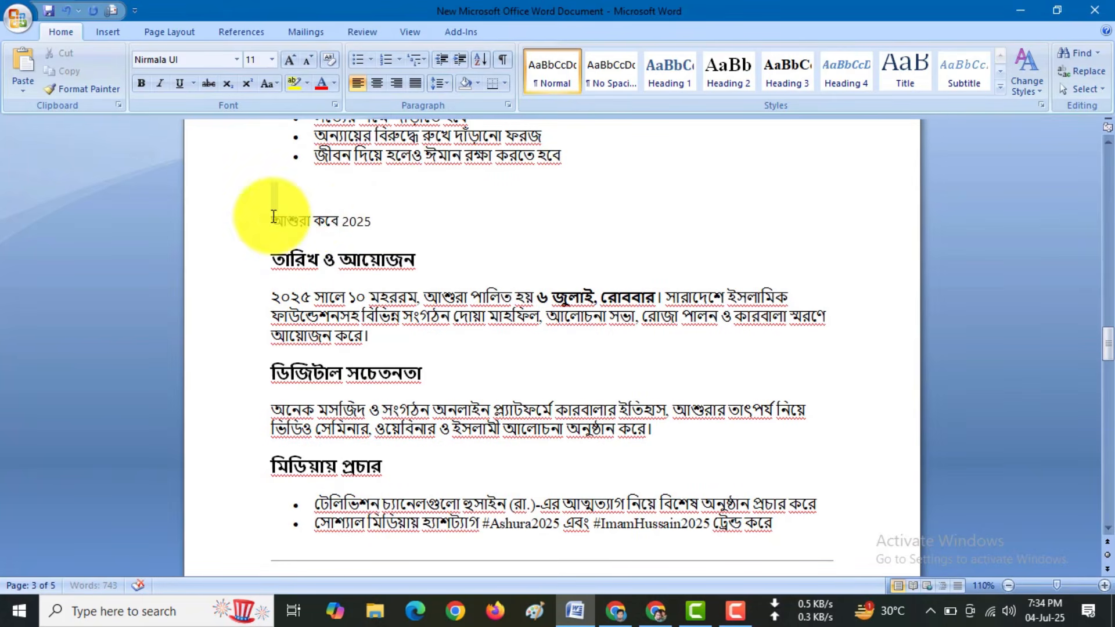
Step: Make the heading "আশুরা কবে 2025" bold and increase its font size so it stands out as a heading
drag(273, 214, 412, 267)
click(428, 237)
drag(456, 217, 262, 217)
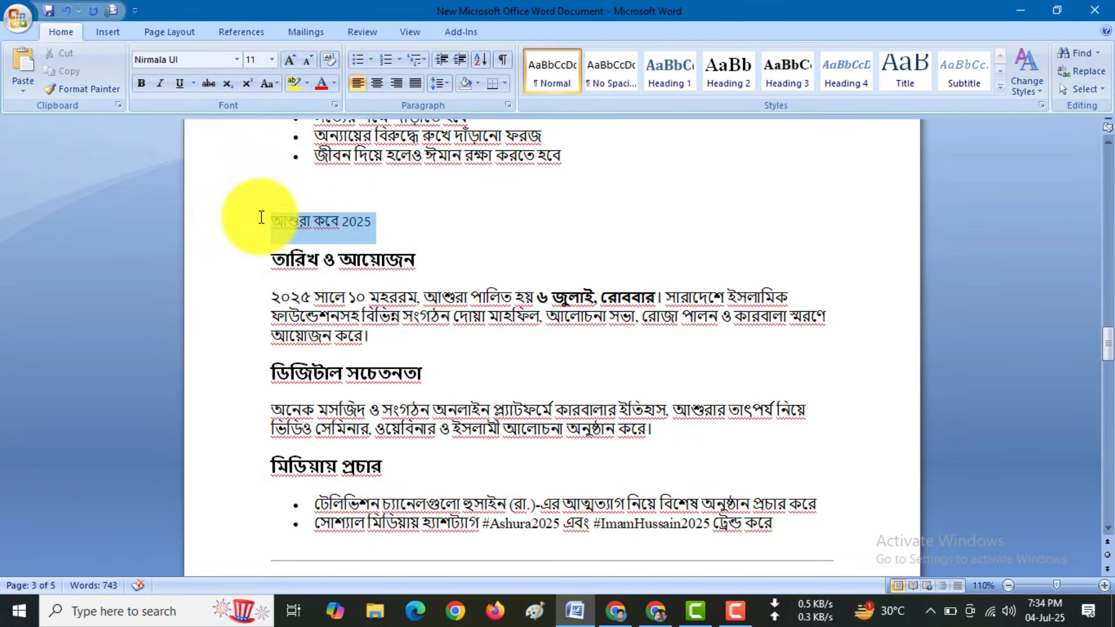
click(141, 83)
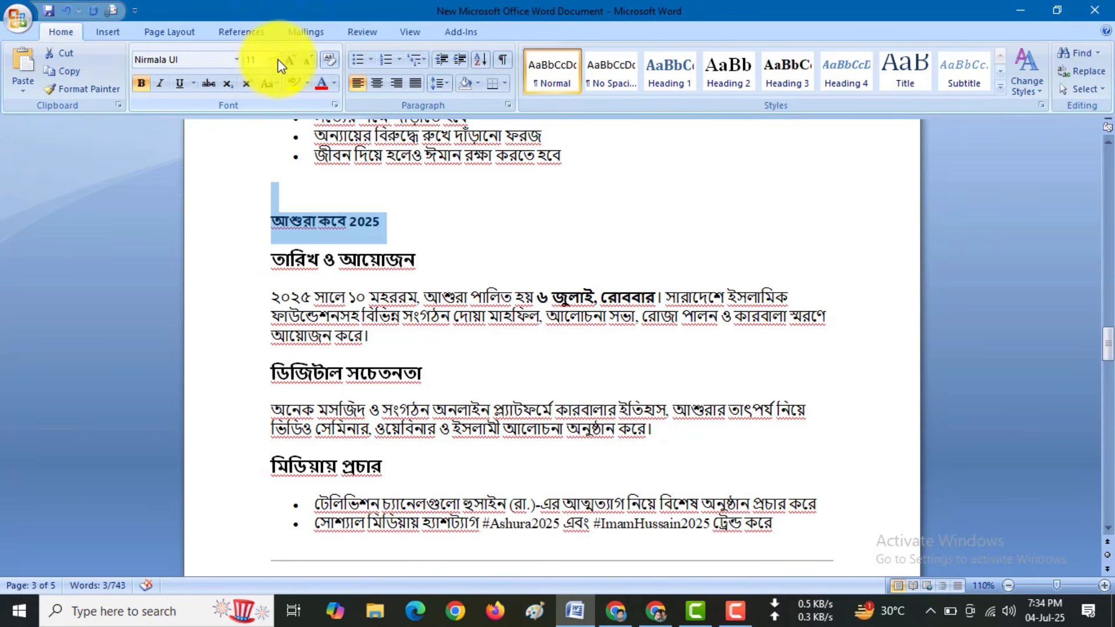
click(294, 58)
click(294, 58)
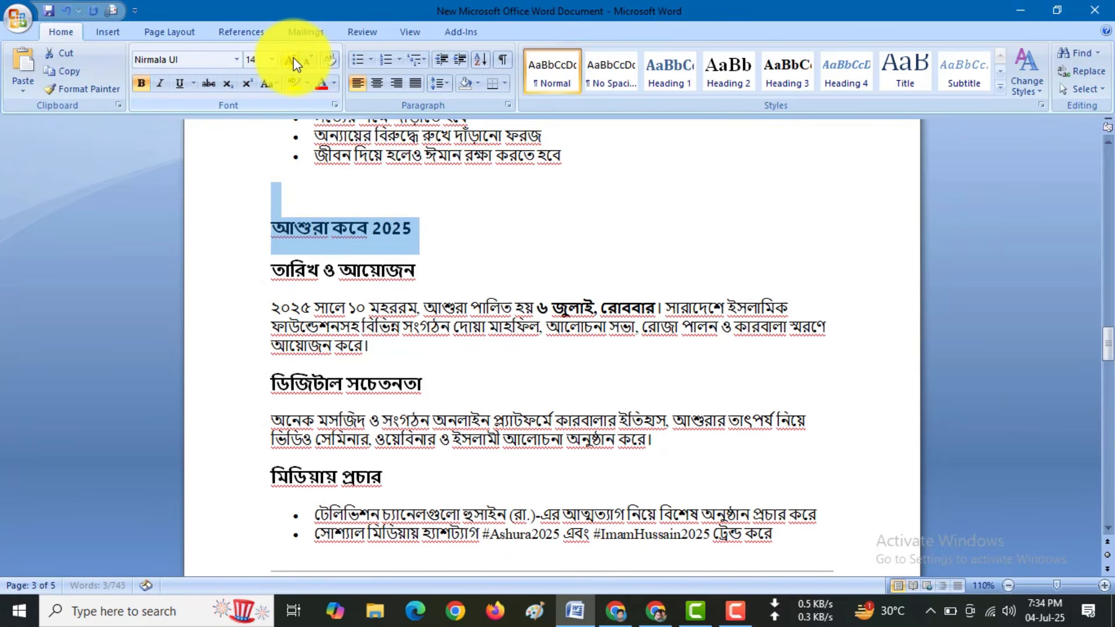
click(504, 222)
Step: Delete the subheading "তারিখ ও আয়োজন" and the sections "ডিজিটাল সচেতনতা" and "মিডিয়ায় প্রচার" with the divider below them
drag(478, 281, 267, 290)
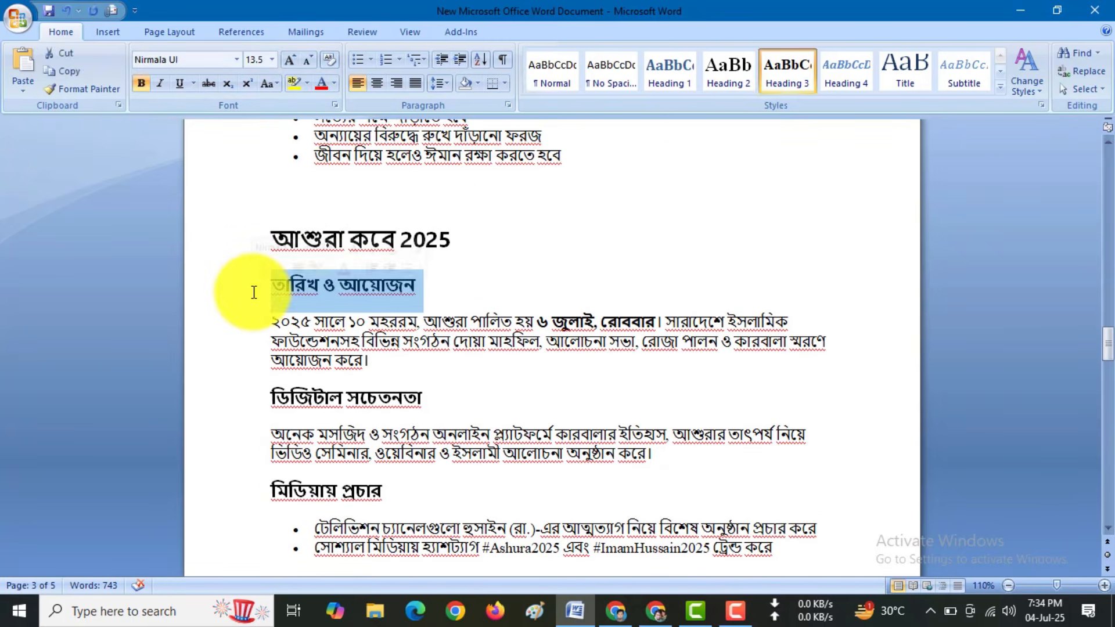
key(Delete)
scroll(371, 356, down, 2)
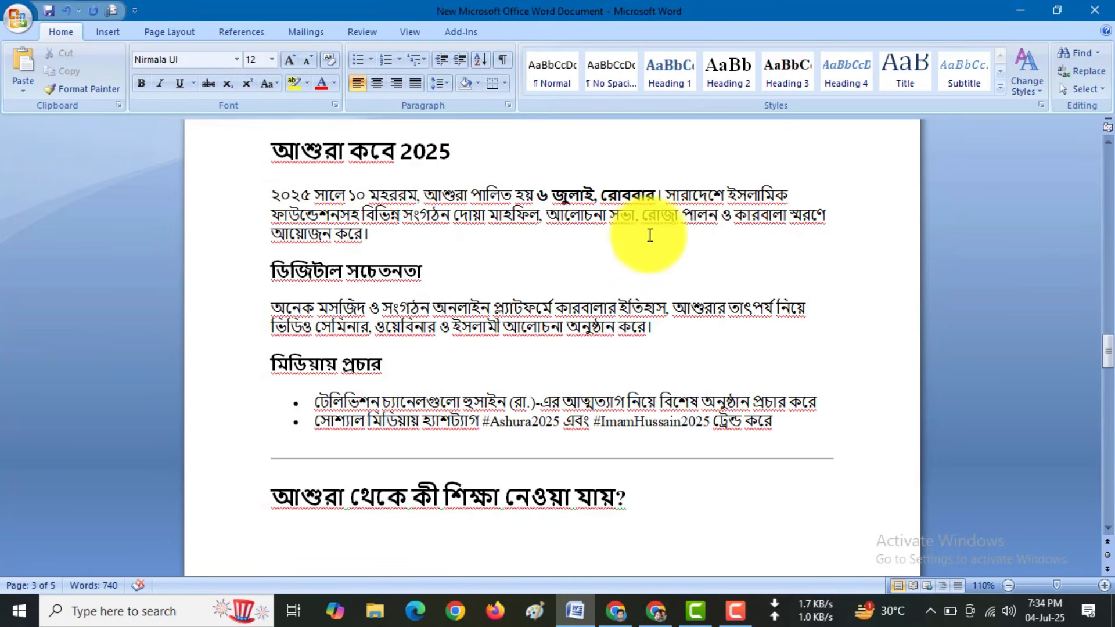
drag(272, 271, 801, 463)
key(Delete)
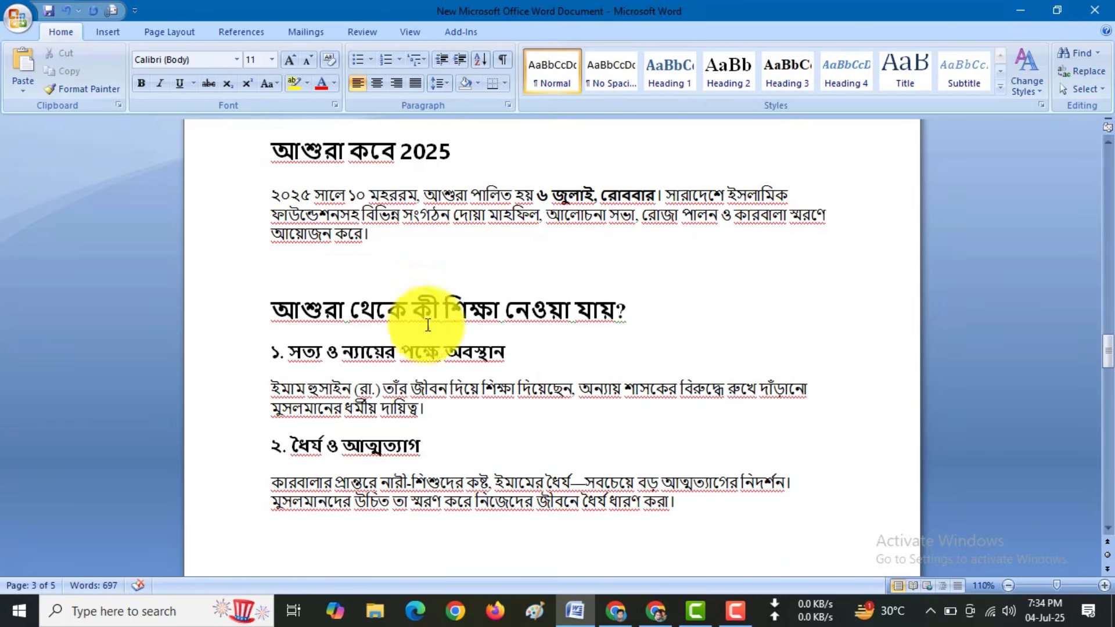
Step: Review the paragraph under "আশুরা কবে 2025" and the sections that follow, down to "গুরুত্বপূর্ণ প্রশ্নোত্তর"
scroll(442, 322, up, 2)
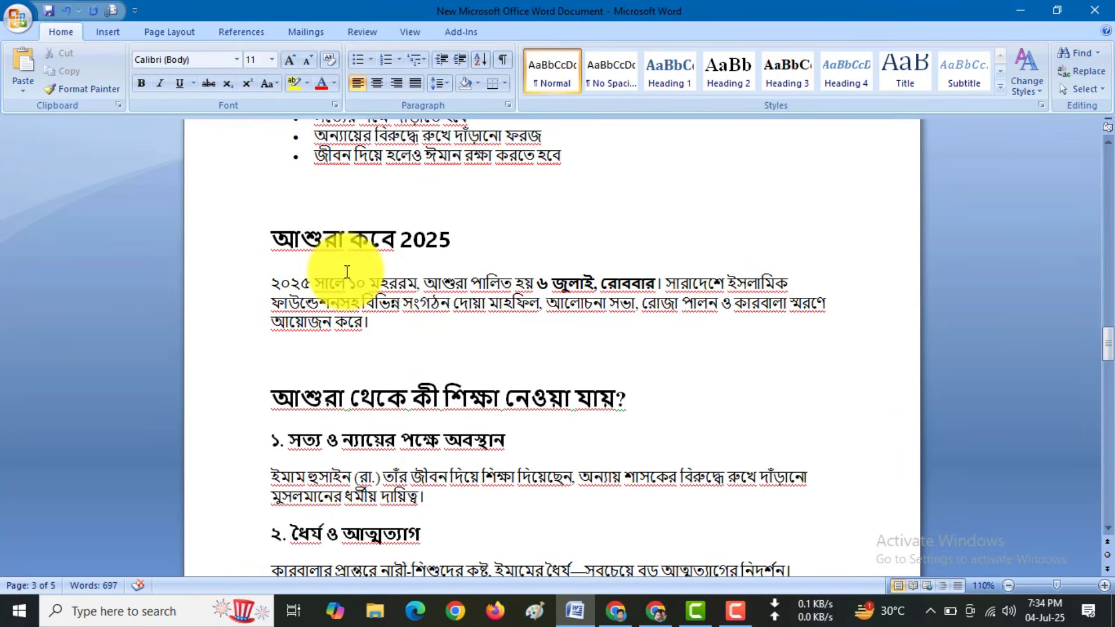
drag(384, 320, 245, 278)
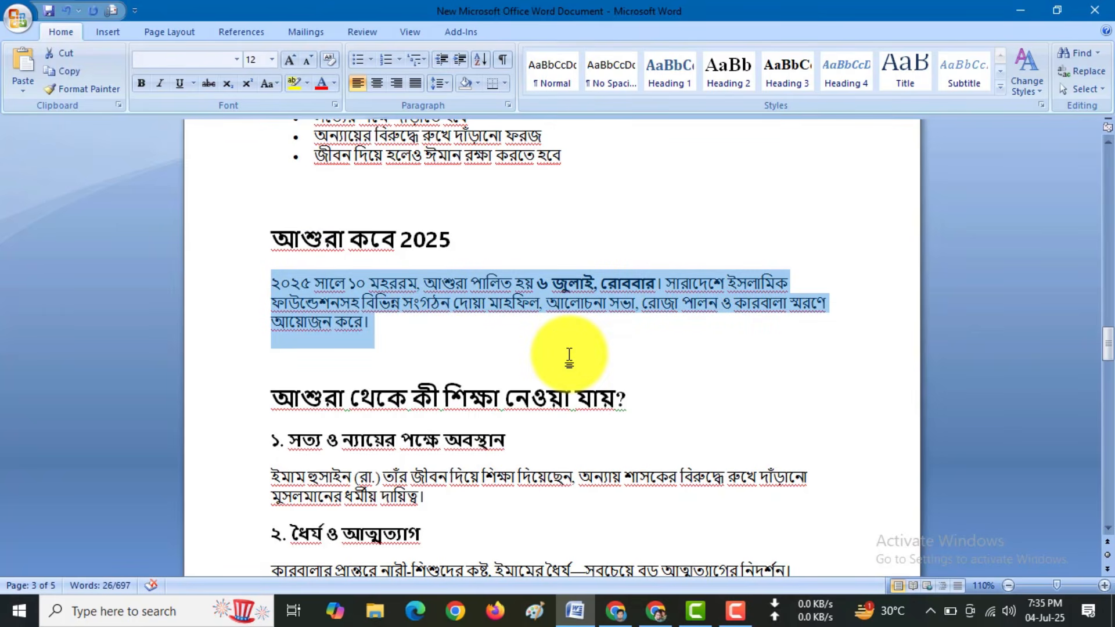
scroll(570, 356, down, 3)
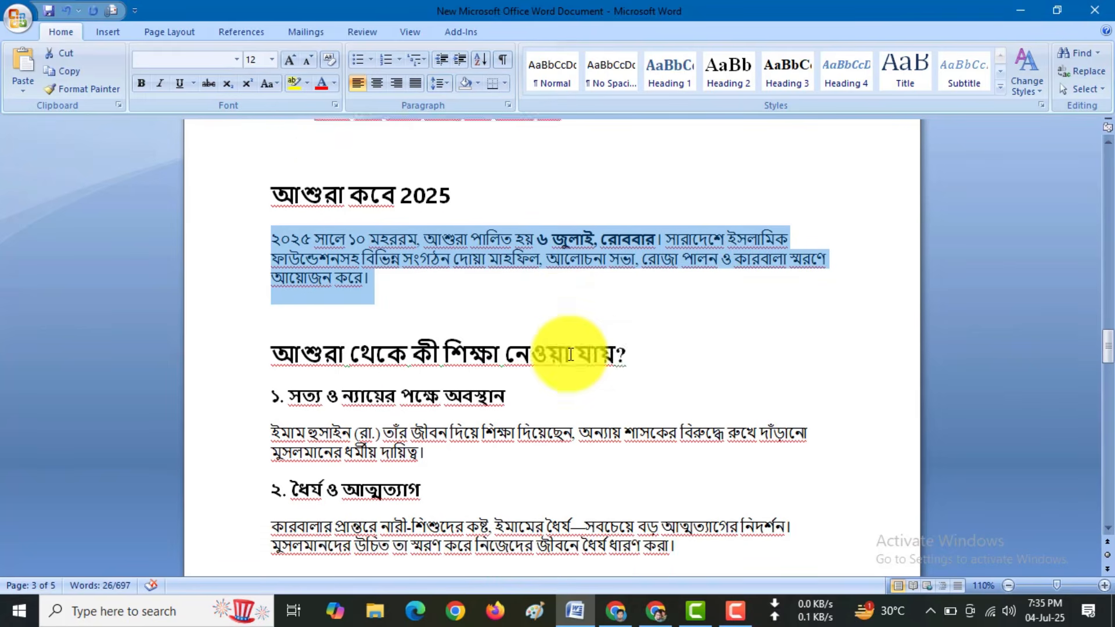
scroll(571, 355, down, 2)
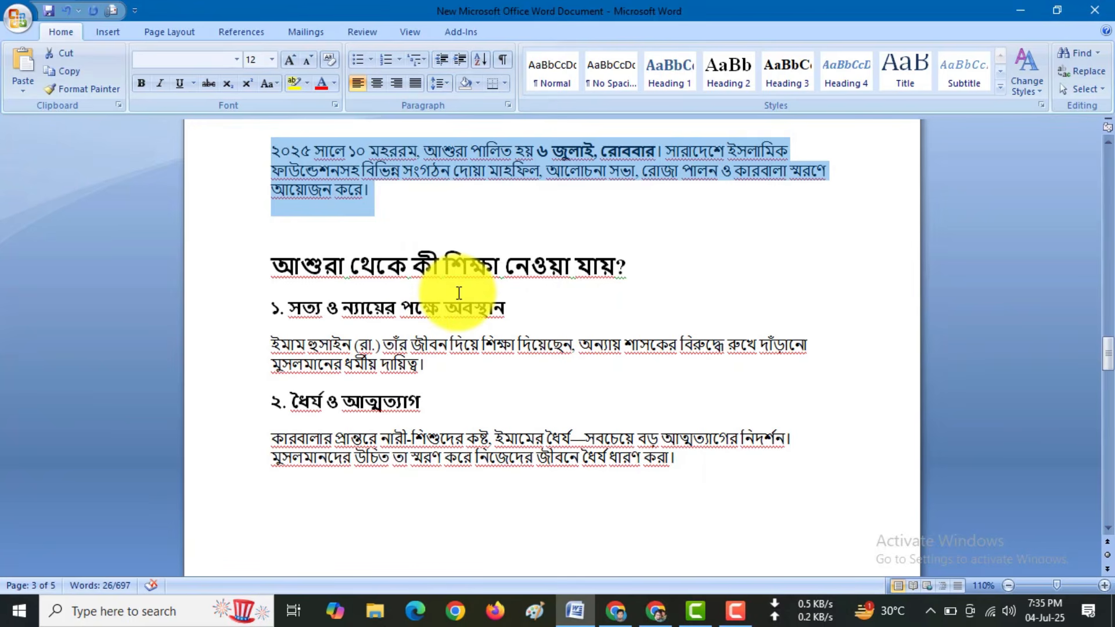
click(344, 233)
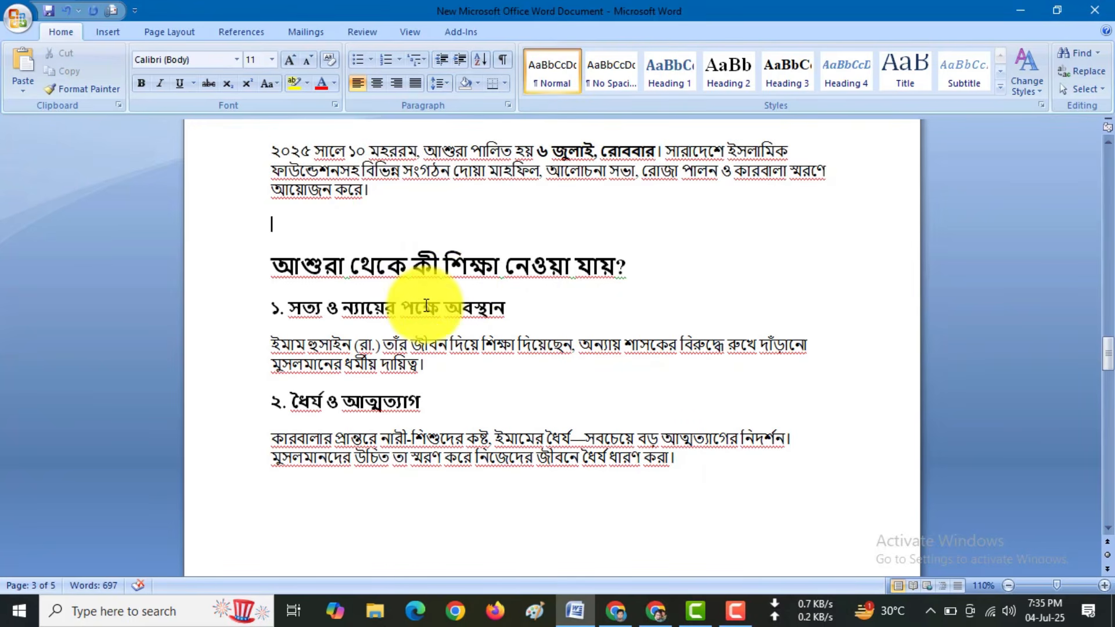
scroll(412, 302, down, 10)
scroll(428, 309, down, 5)
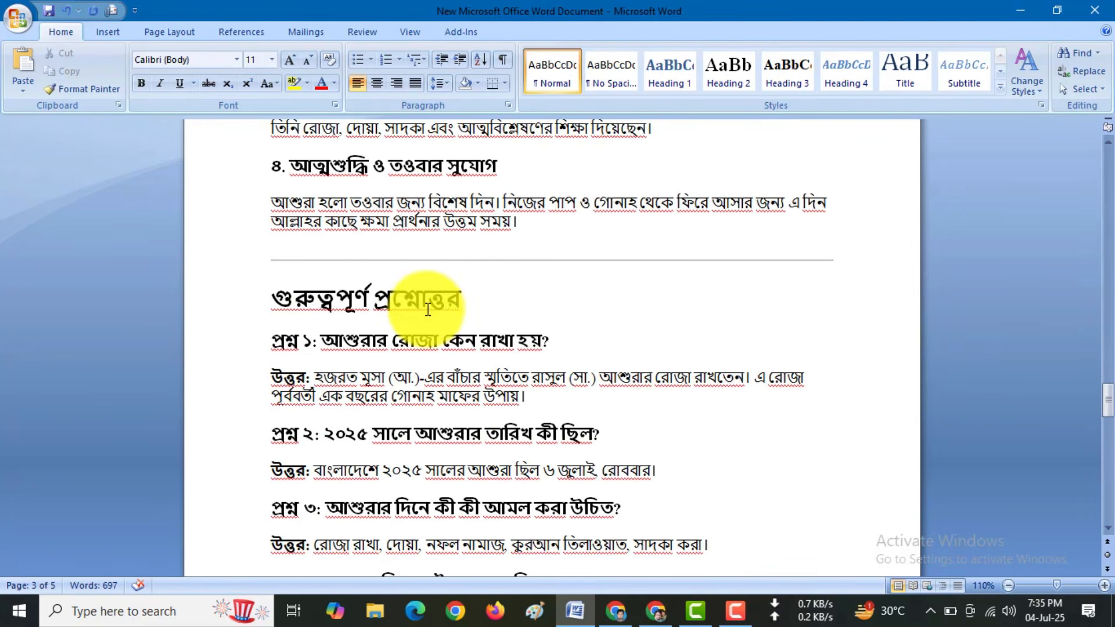
Step: Delete the horizontal divider above the heading "গুরুত্বপূর্ণ প্রশ্নোত্তর" and insert several blank lines in its place
click(548, 266)
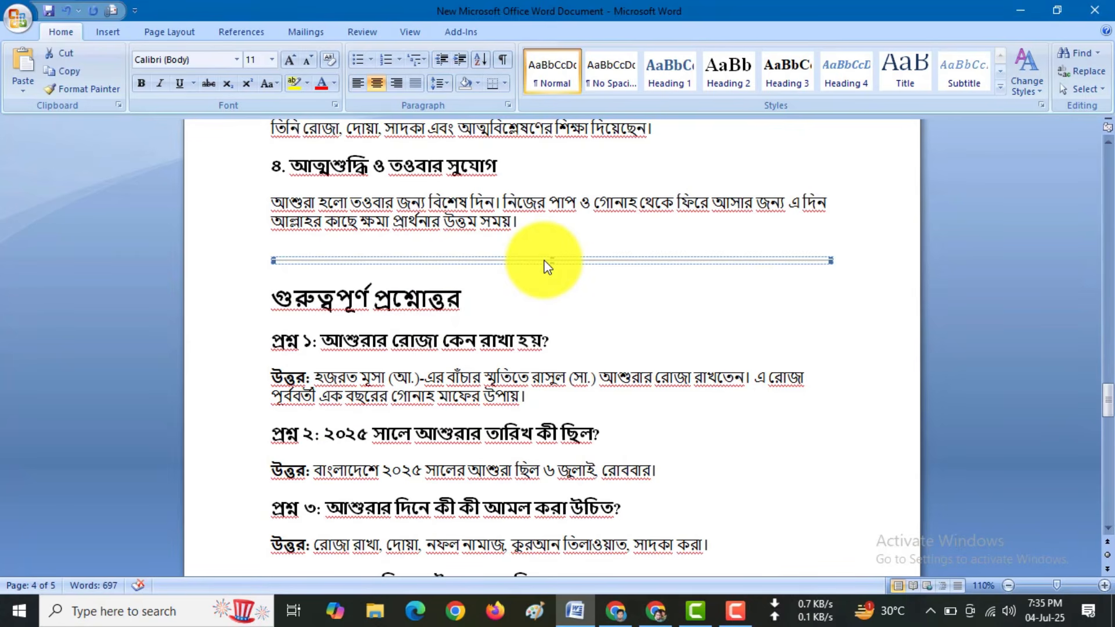
key(Delete)
key(Return)
key(Return)
key(Return)
key(Return)
key(Return)
key(Return)
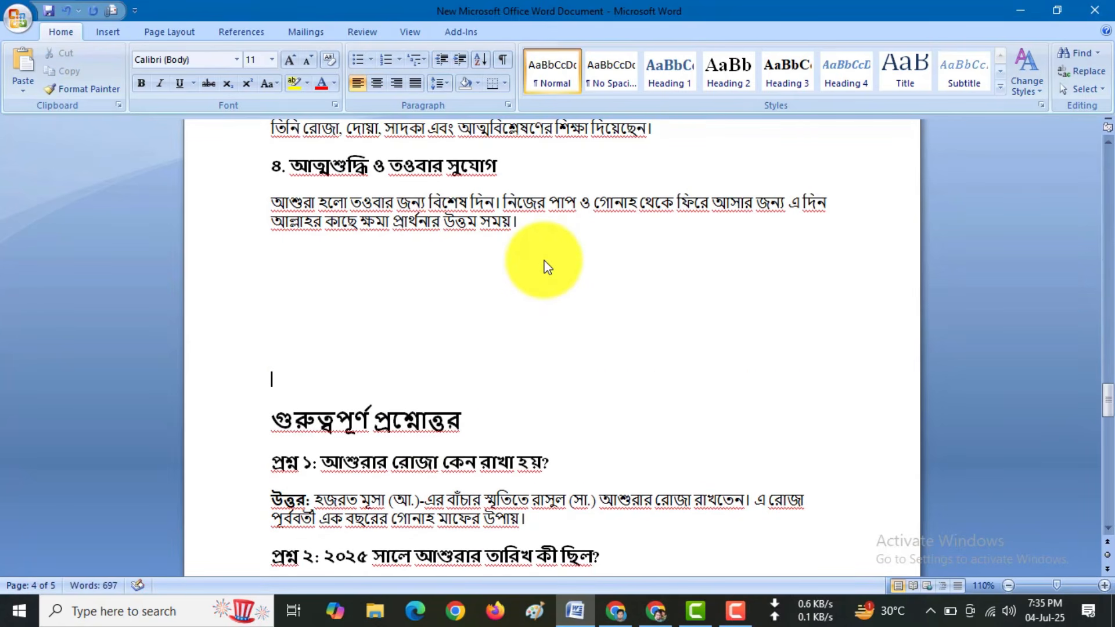
Step: Delete the whole section "আশুরা থেকে কী শিক্ষা নেওয়া যায়?" including its four numbered points
scroll(523, 287, up, 15)
scroll(523, 286, up, 3)
scroll(498, 318, down, 10)
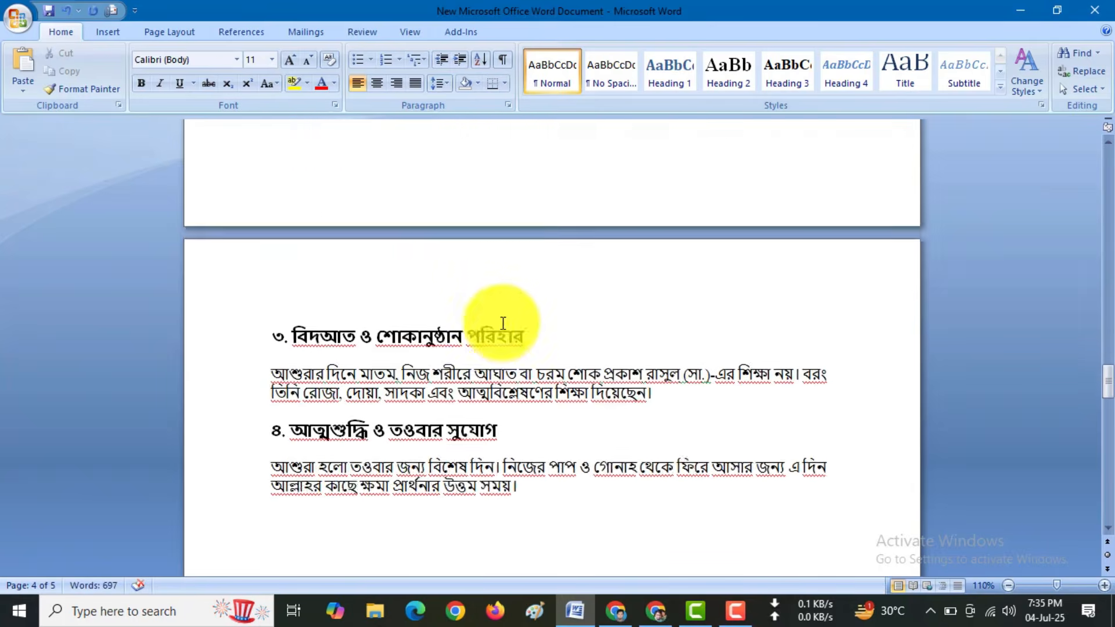
drag(523, 366, 262, 347)
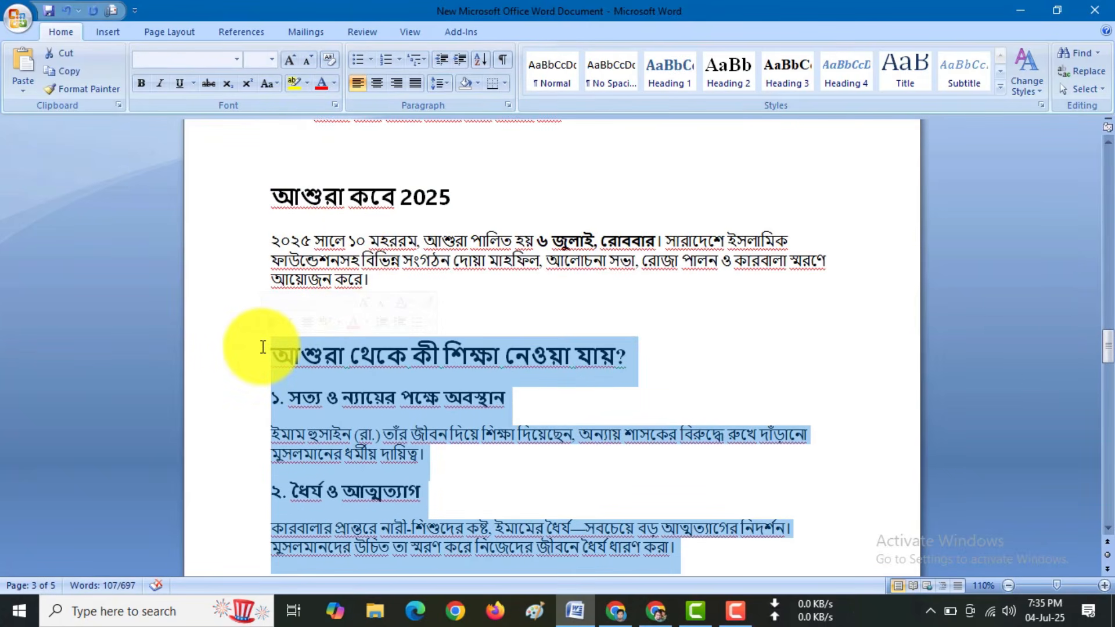
key(Delete)
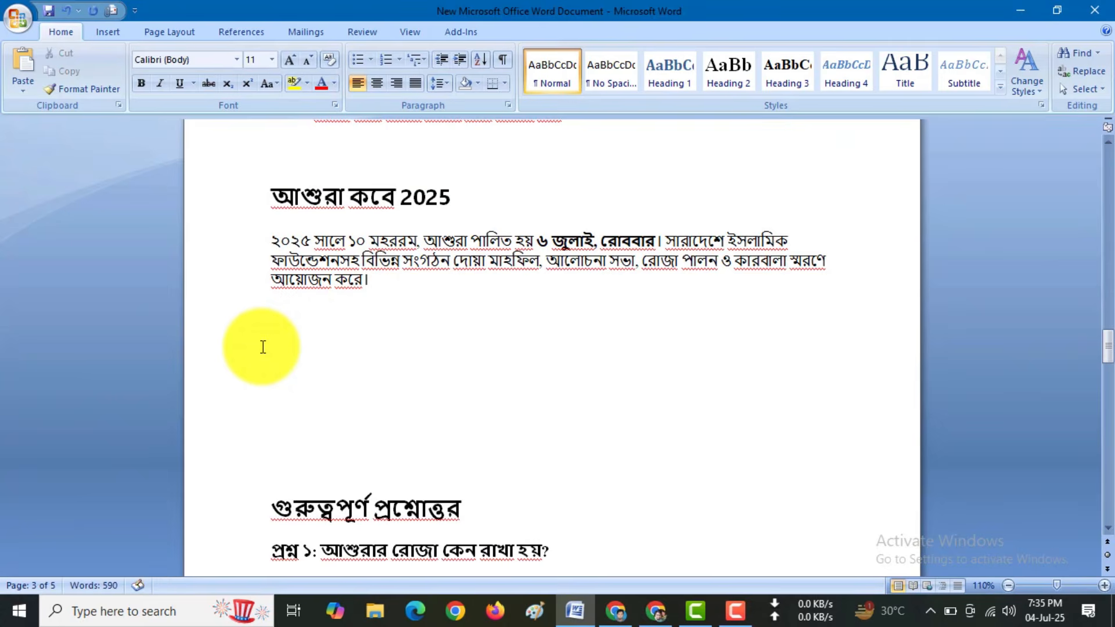
Step: Copy the keyword "আশুরা কি" from the sub keyword list near the start of the document
scroll(322, 363, up, 2)
scroll(321, 363, up, 20)
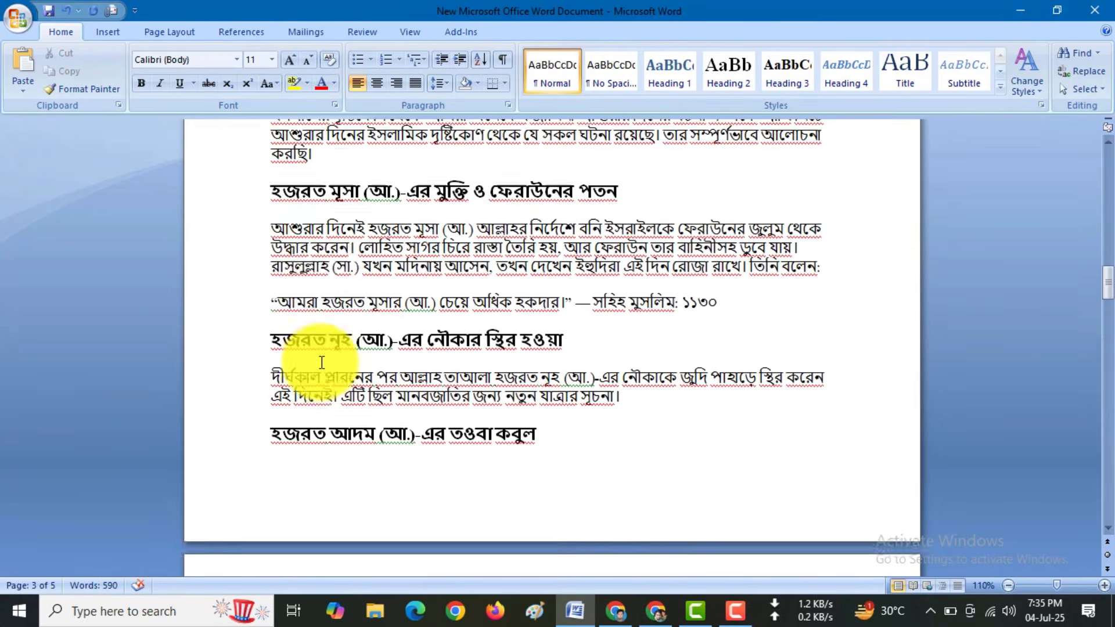
scroll(322, 363, up, 1)
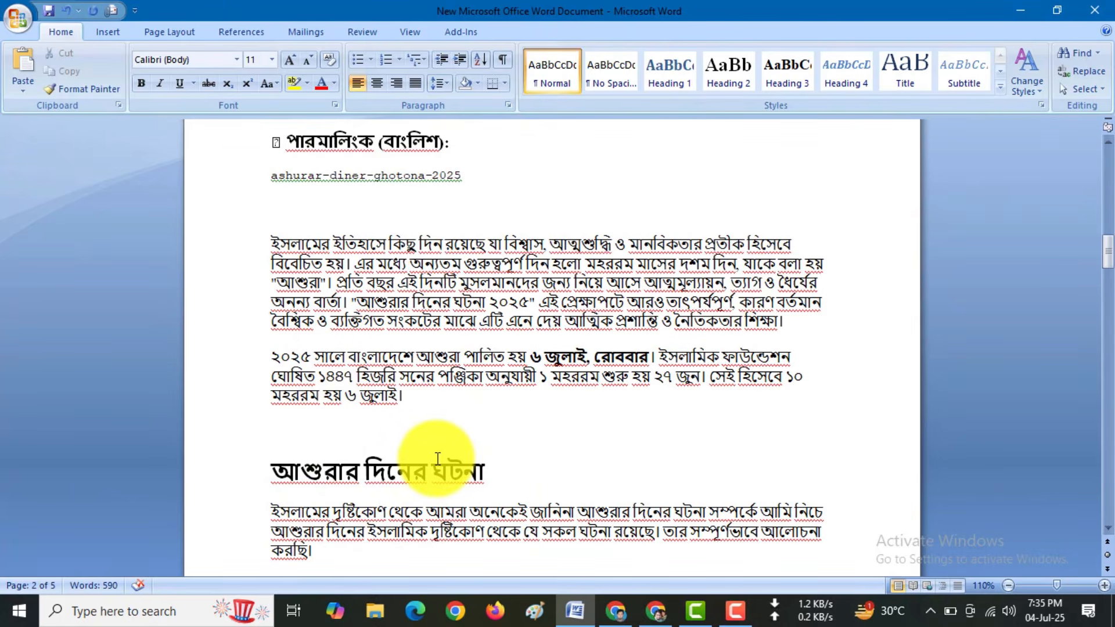
scroll(437, 459, up, 10)
scroll(437, 459, up, 5)
double_click(278, 286)
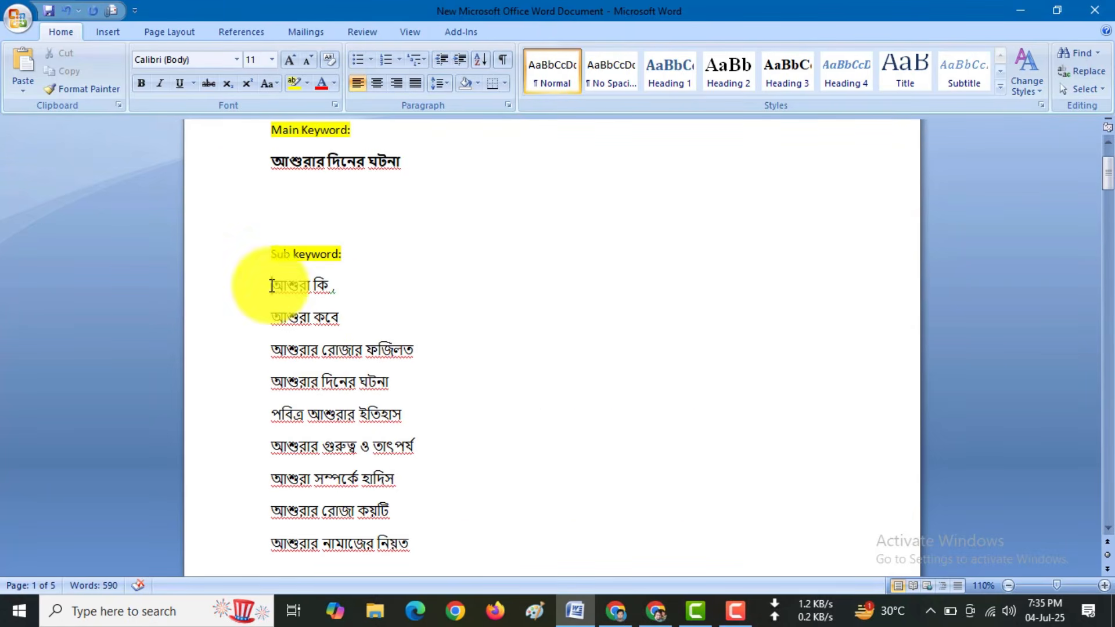
right_click(308, 286)
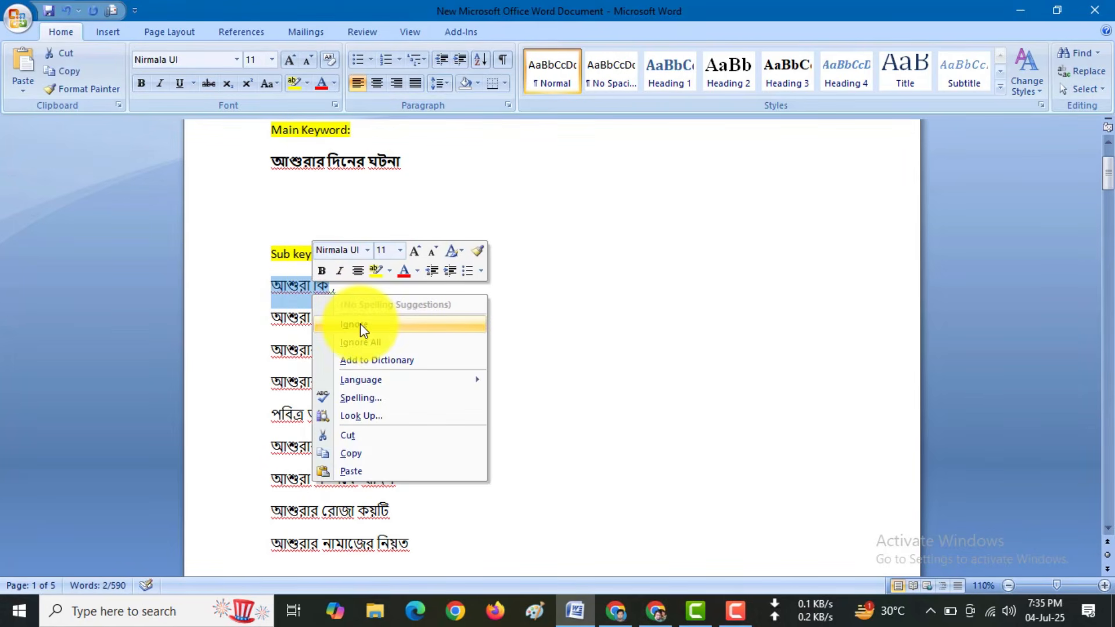
click(303, 291)
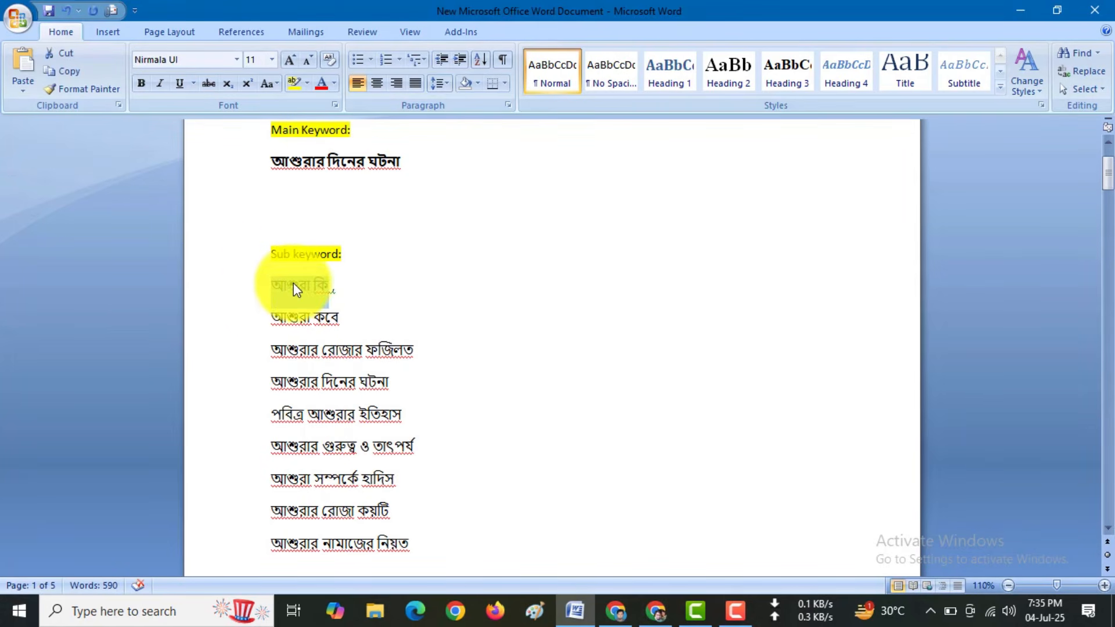
right_click(302, 287)
click(338, 312)
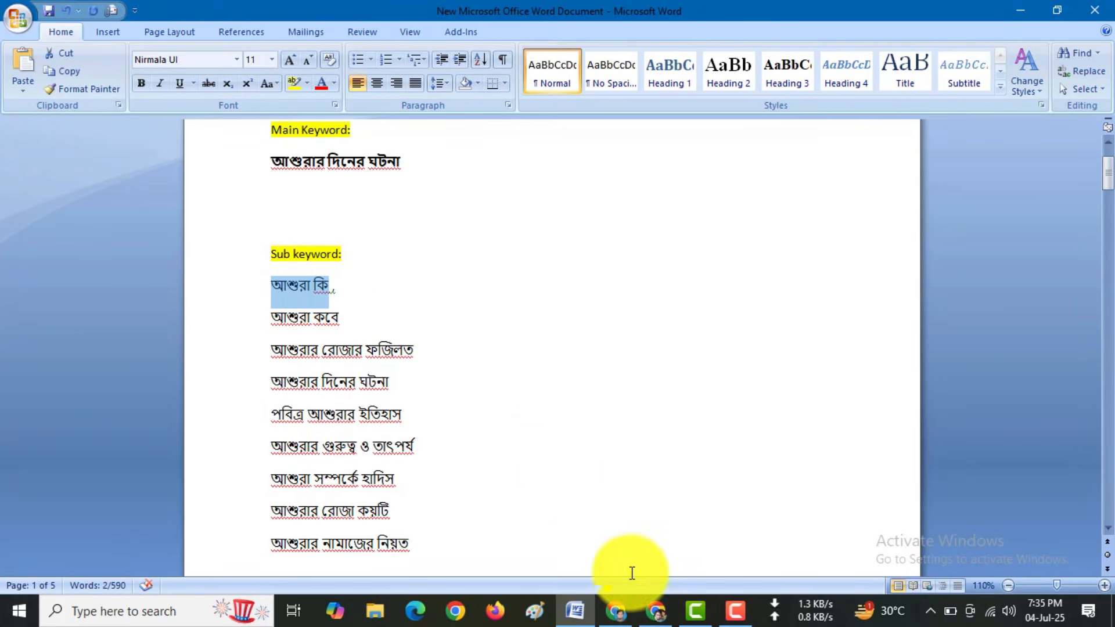
Step: Switch to ChatGPT in the browser, close the canvas, and write a Bangla prompt requesting a sub keyword paragraph for "আশুরা কি"
click(660, 607)
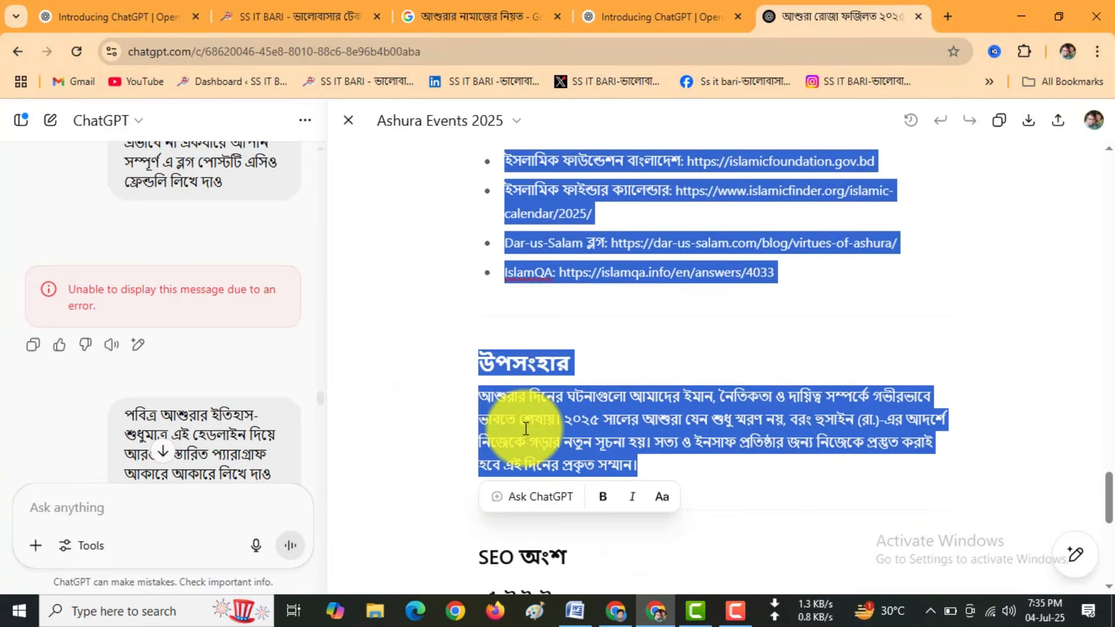
scroll(528, 428, down, 3)
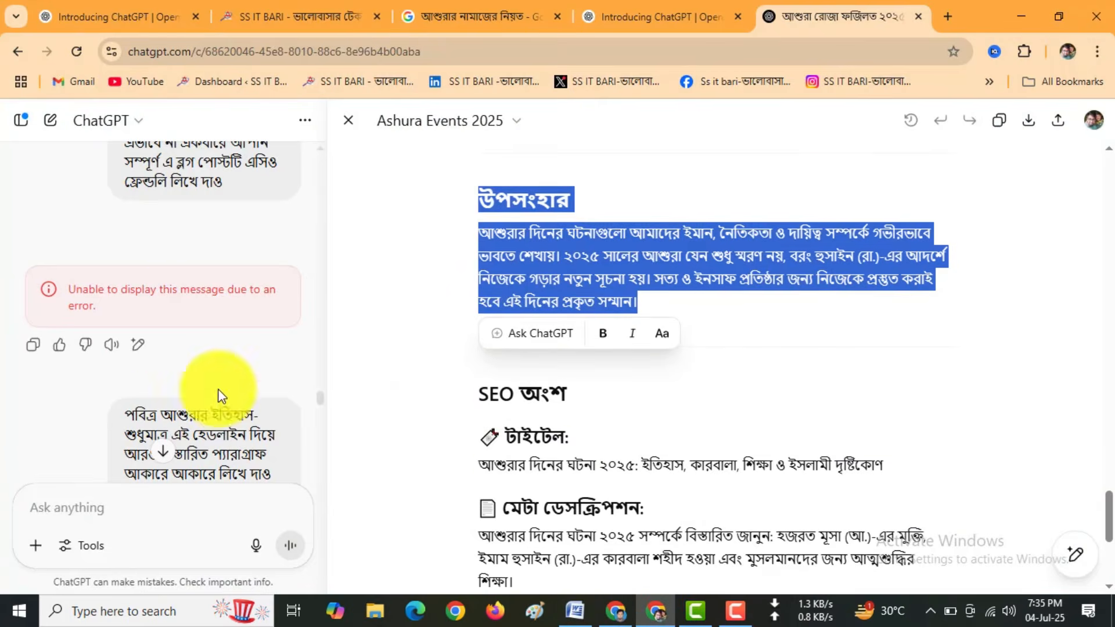
click(350, 122)
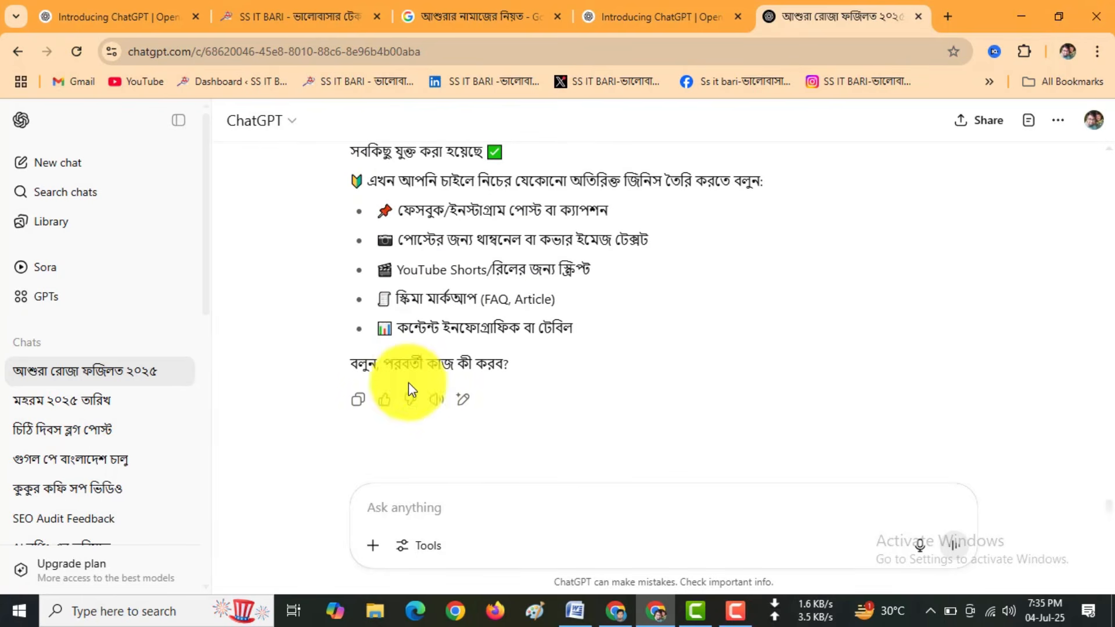
click(433, 510)
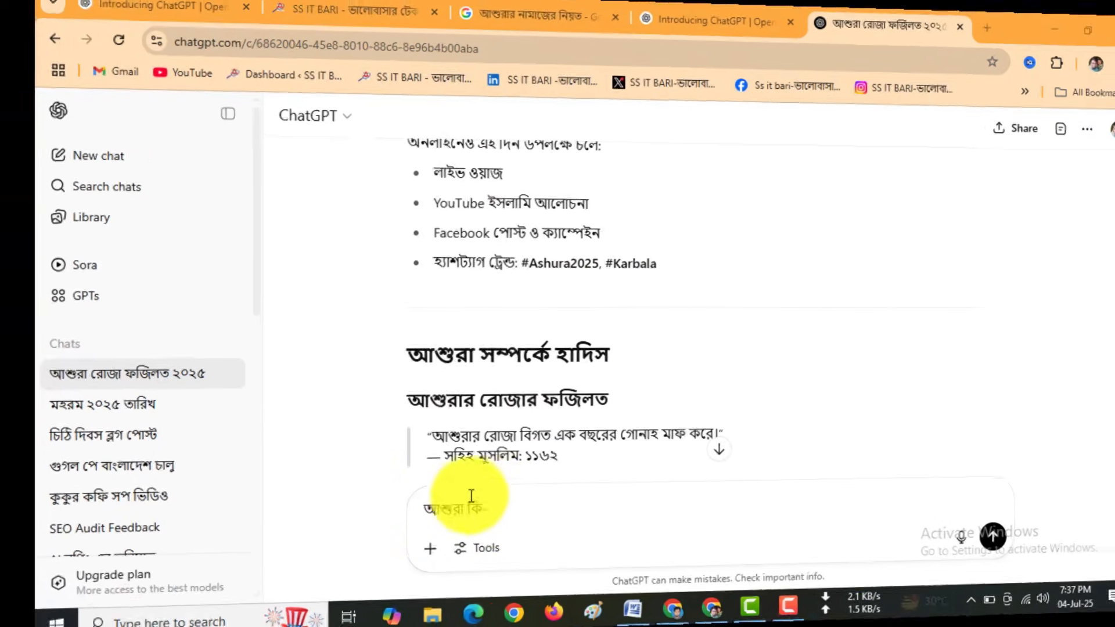
text(কি-)
key(ctrl+v)
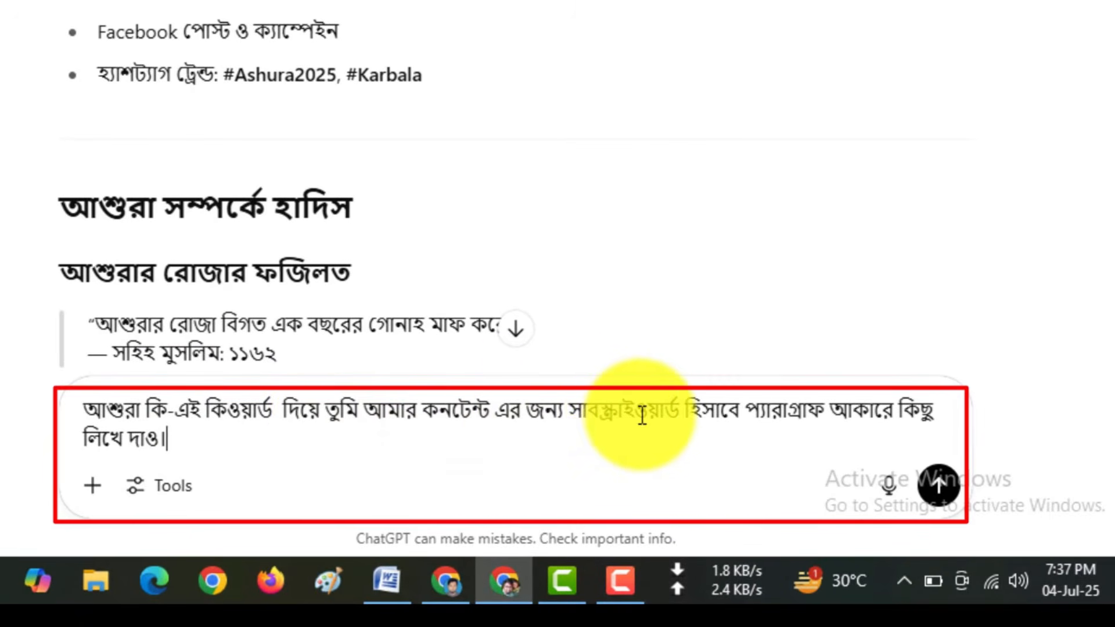
Step: Correct the misspelled word before "হিসাবে" in the prompt to "সাব'-কিওয়ার্ড", reusing the word "কিওয়ার্ড", and send the prompt
drag(636, 407, 604, 406)
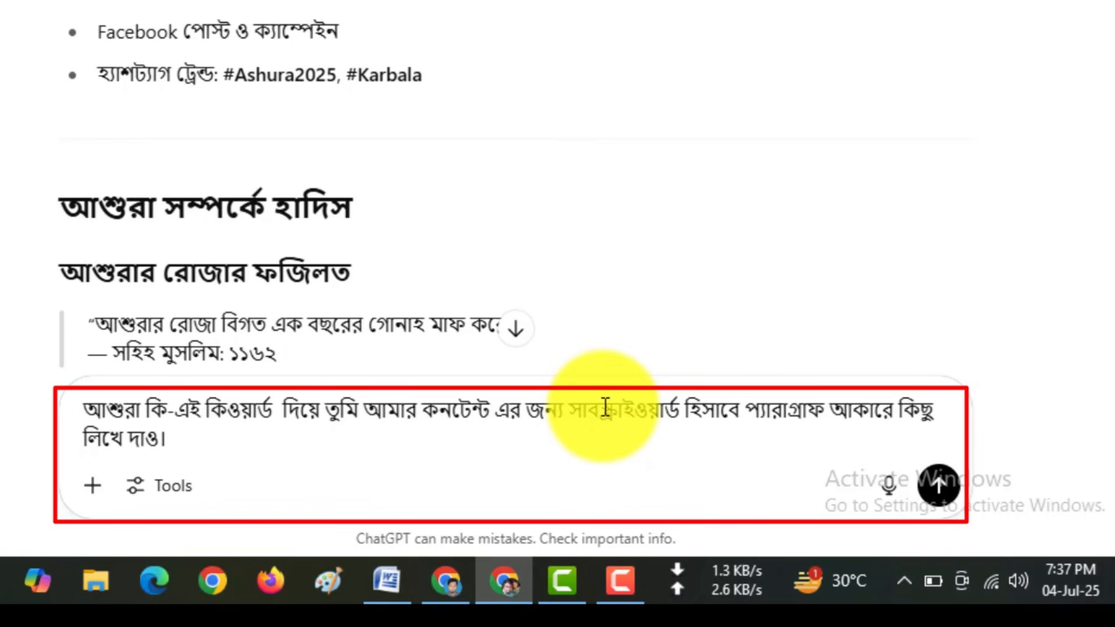
drag(639, 407, 608, 408)
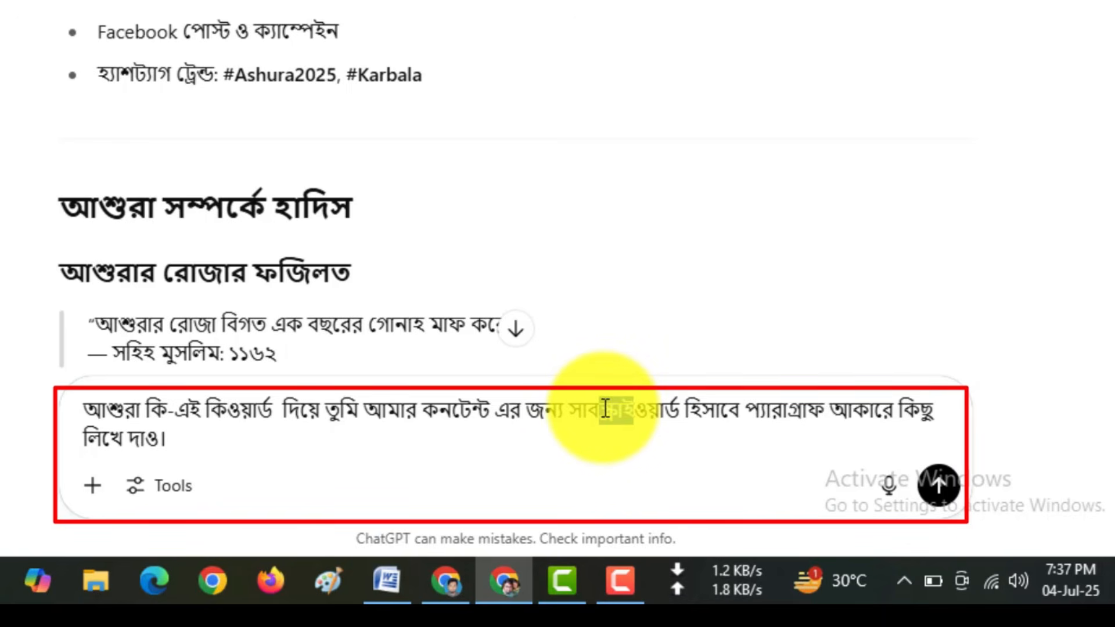
text(-)
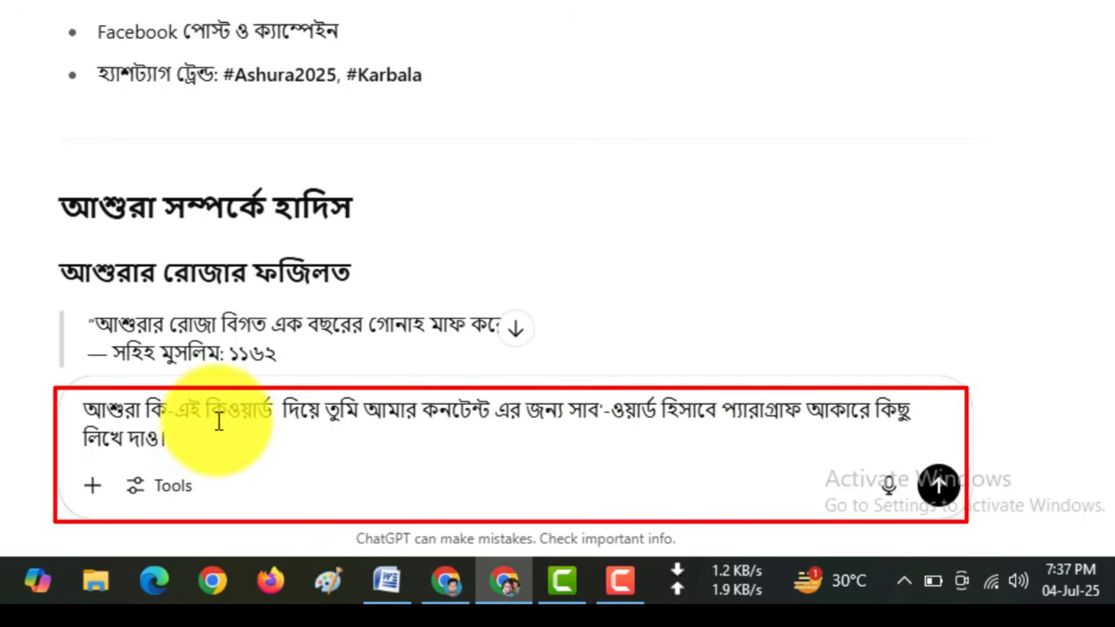
drag(219, 405, 273, 405)
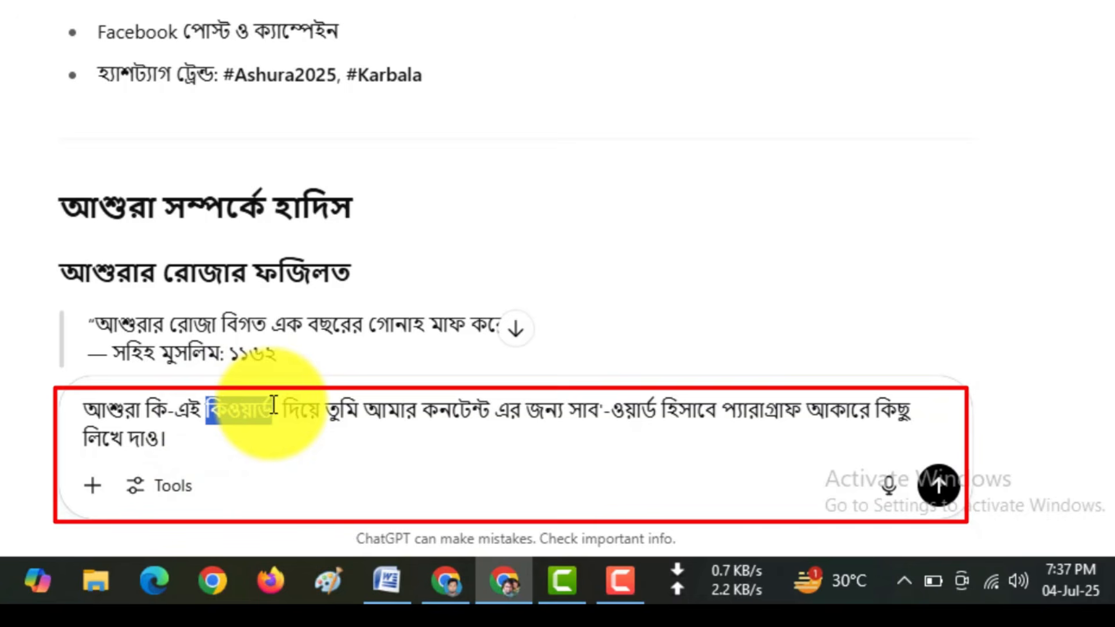
drag(611, 411, 651, 409)
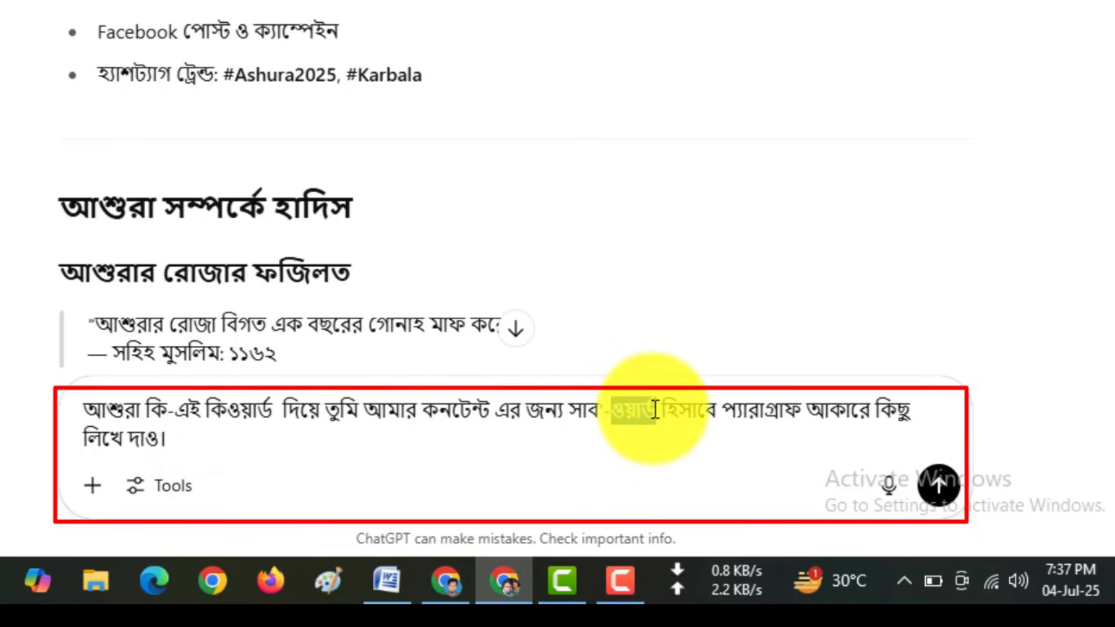
key(ctrl+v)
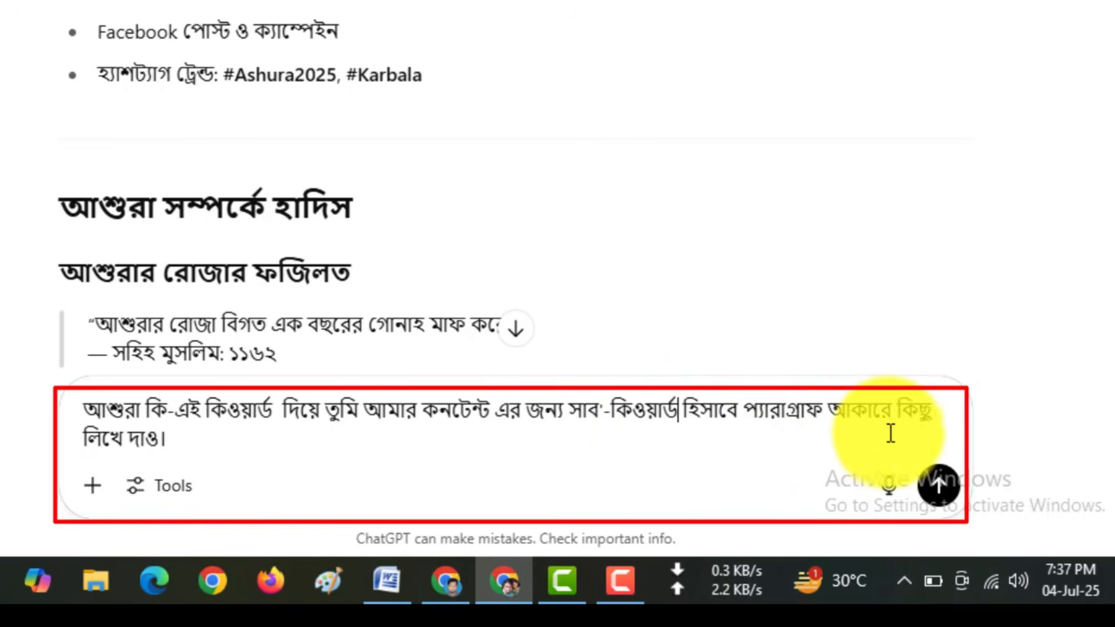
click(939, 484)
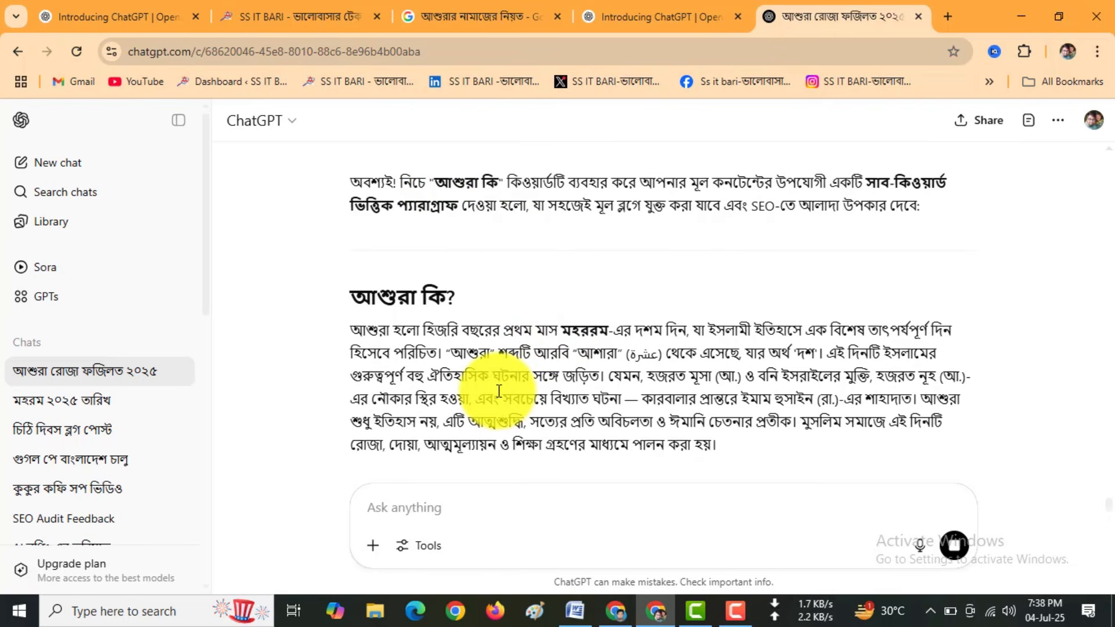
Step: Copy the generated "আশুরা কি?" heading and its paragraph from the ChatGPT reply
scroll(368, 197, up, 1)
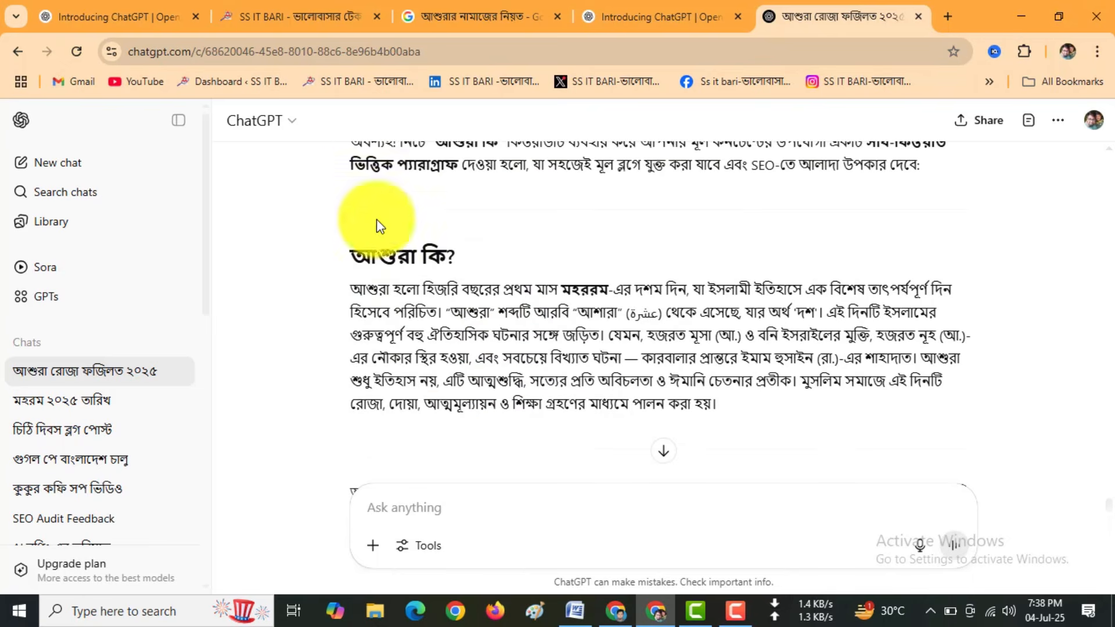
scroll(361, 209, down, 1)
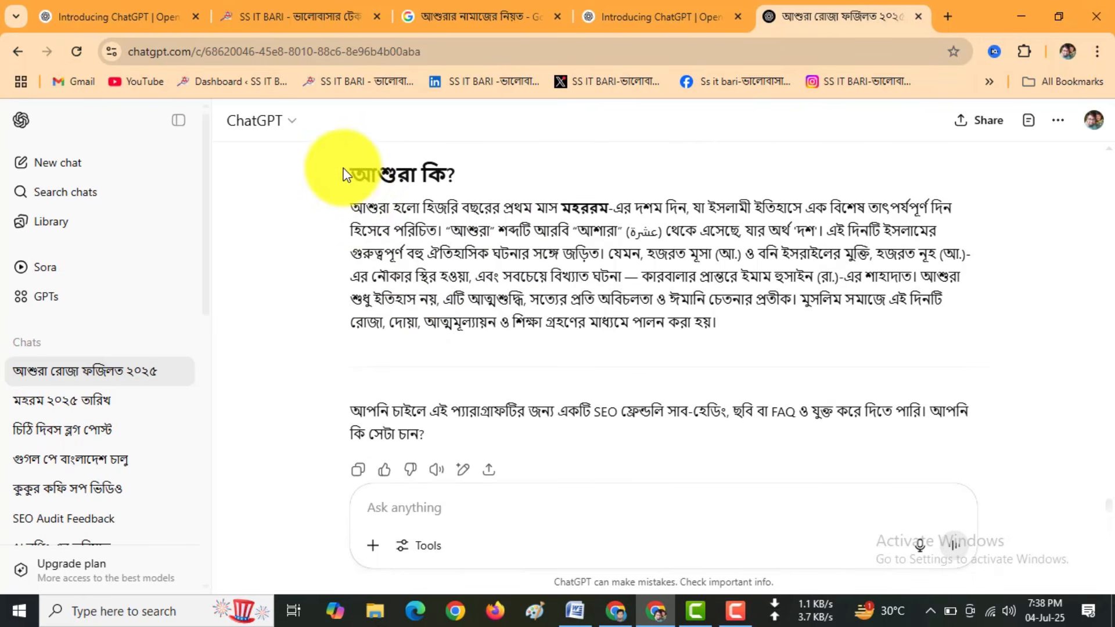
drag(348, 171, 746, 325)
Step: Switch to Word and paste the "আশুরা কি?" section into the empty line above the heading "আশুরার দিনের ঘটনা"
click(574, 611)
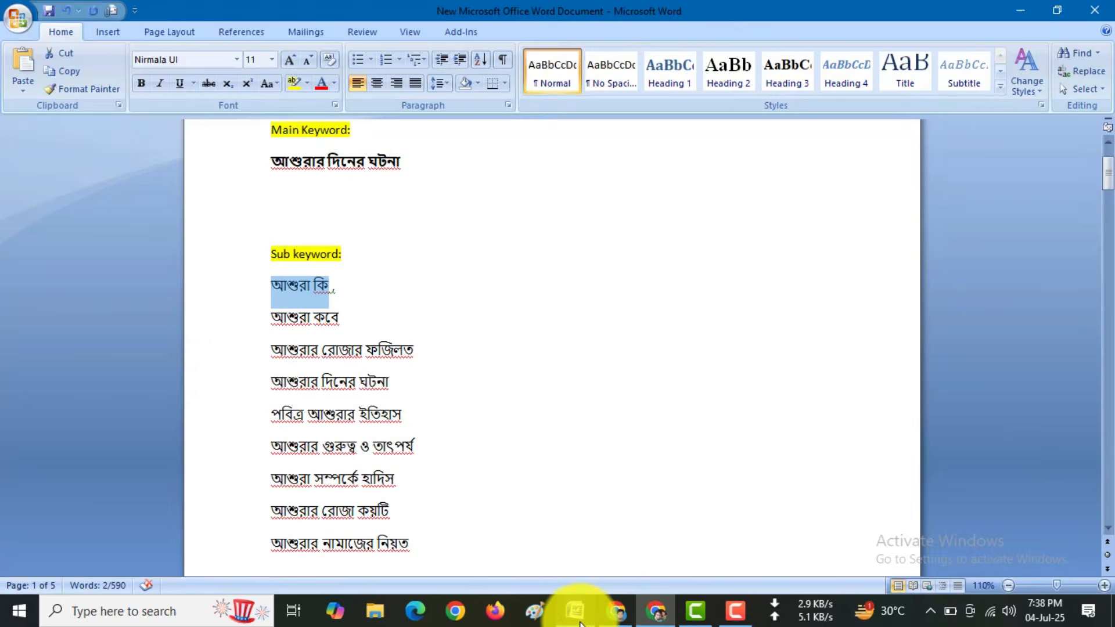
click(366, 318)
scroll(454, 411, down, 5)
scroll(454, 411, down, 15)
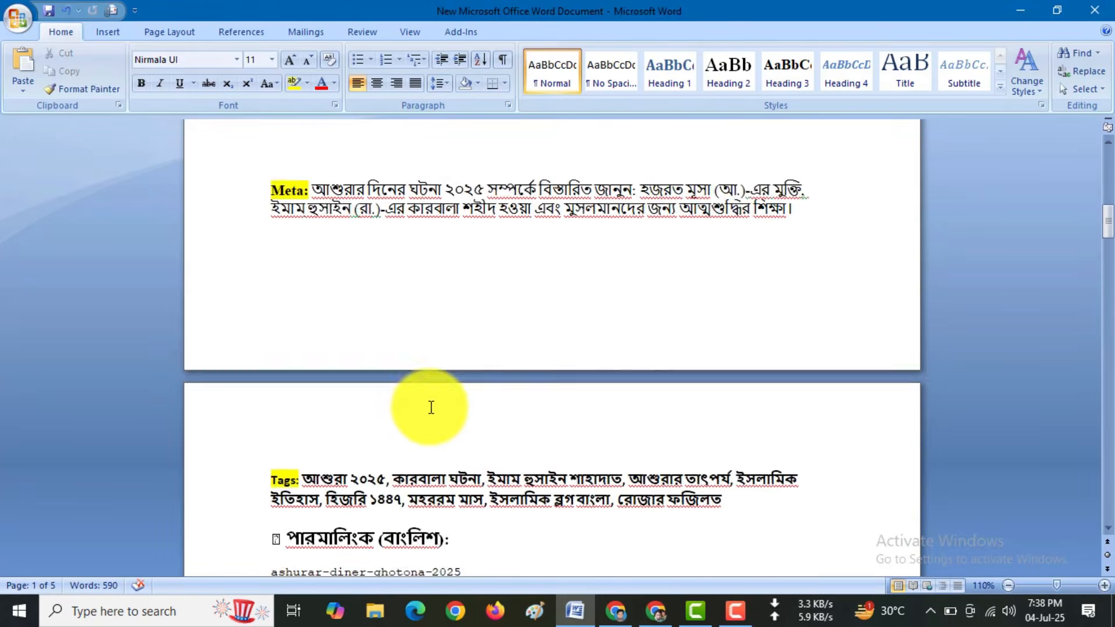
click(321, 386)
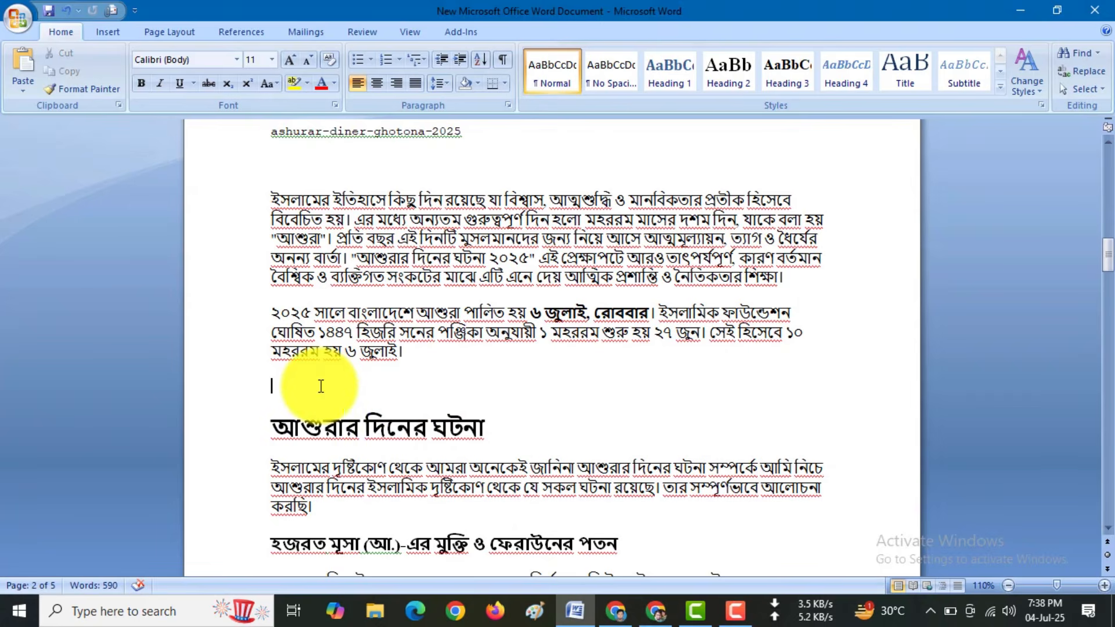
key(ctrl+v)
scroll(361, 336, down, 3)
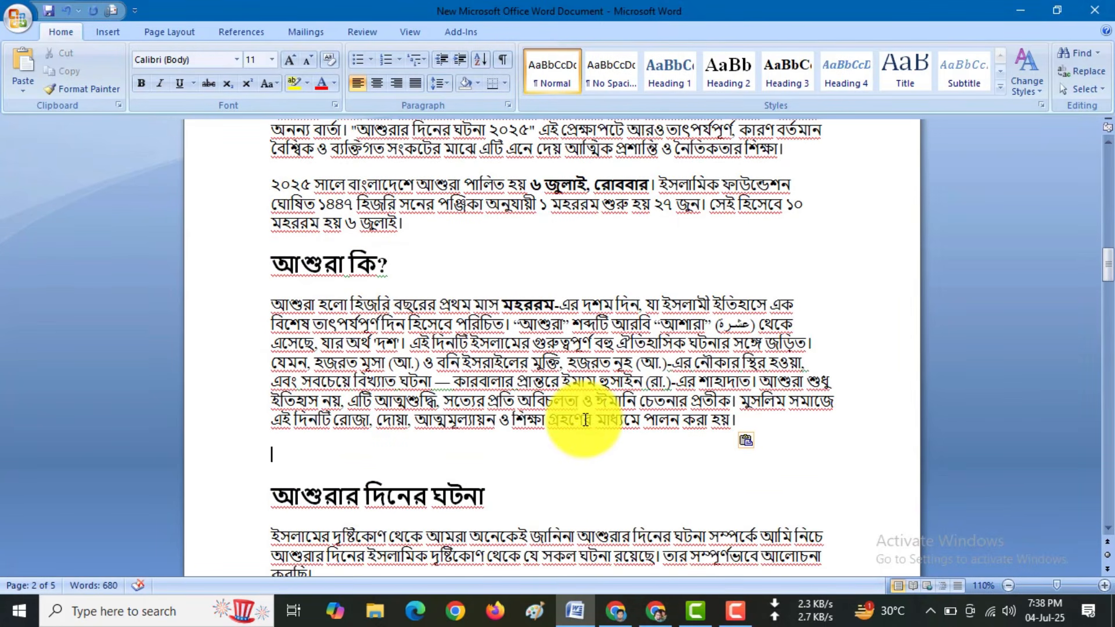
scroll(523, 430, down, 3)
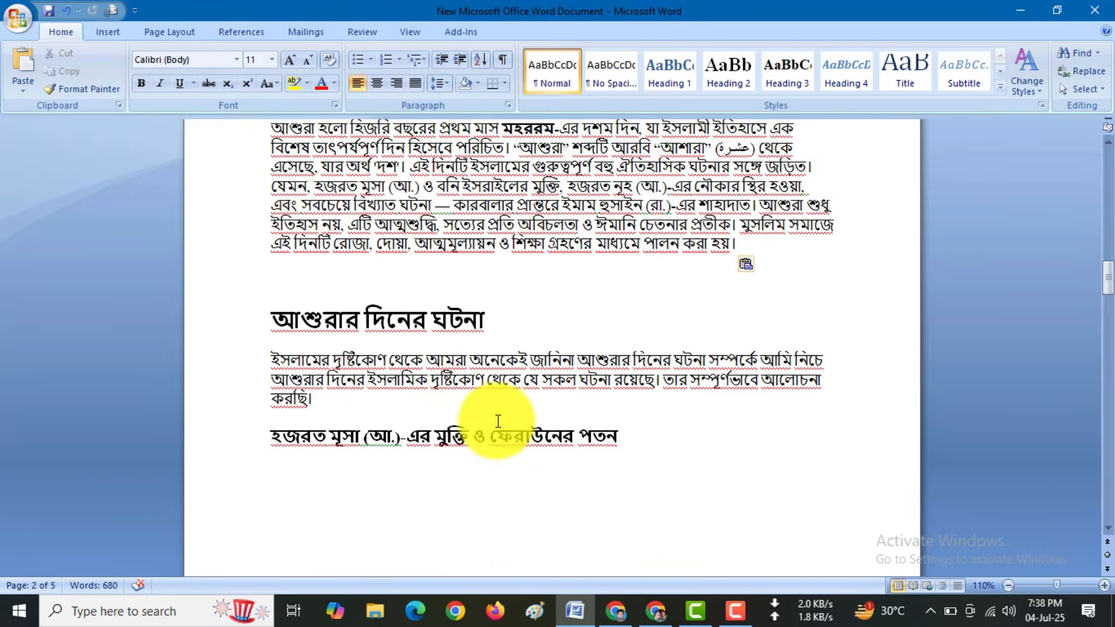
Step: Copy the keyword "আশুরার রোজার ফজিলত" from the sub keyword list near the start of the document
scroll(498, 421, up, 20)
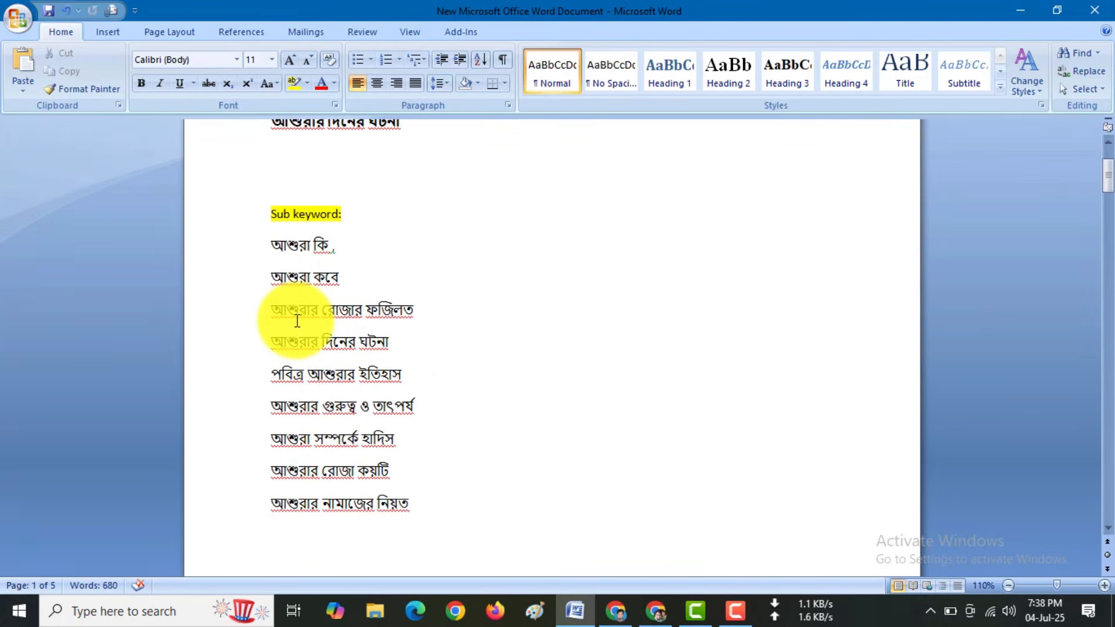
scroll(297, 321, up, 1)
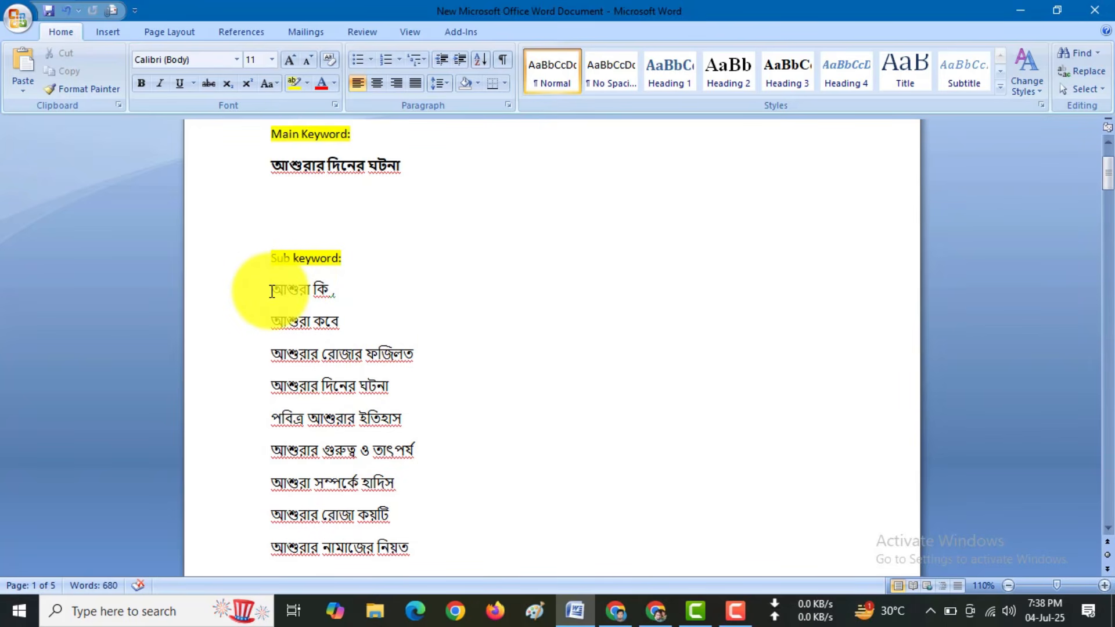
scroll(272, 292, down, 1)
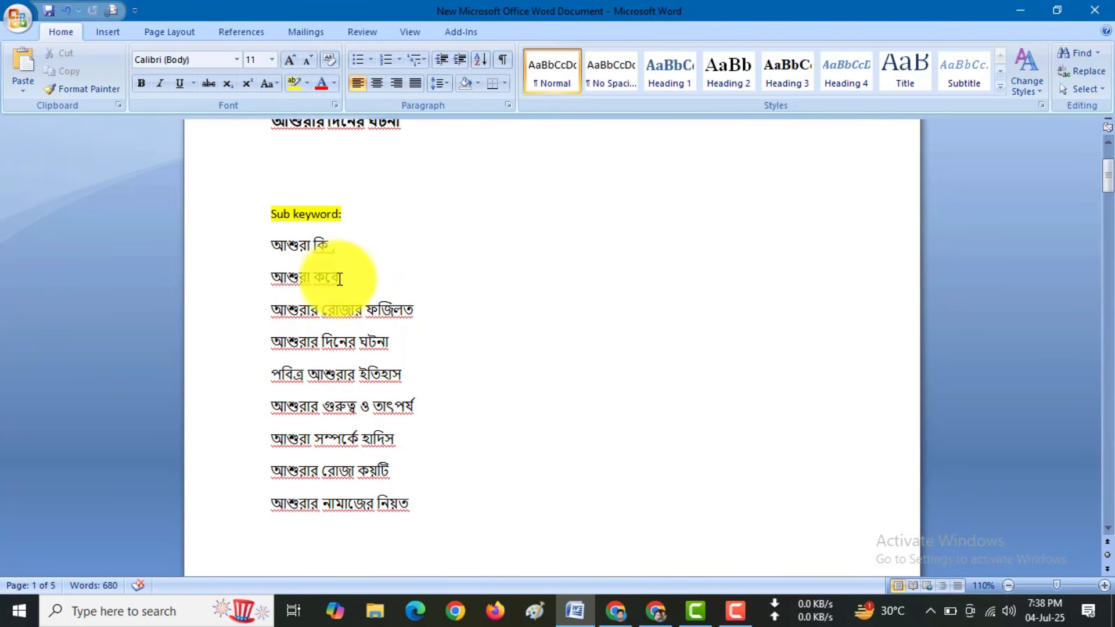
scroll(370, 288, down, 1)
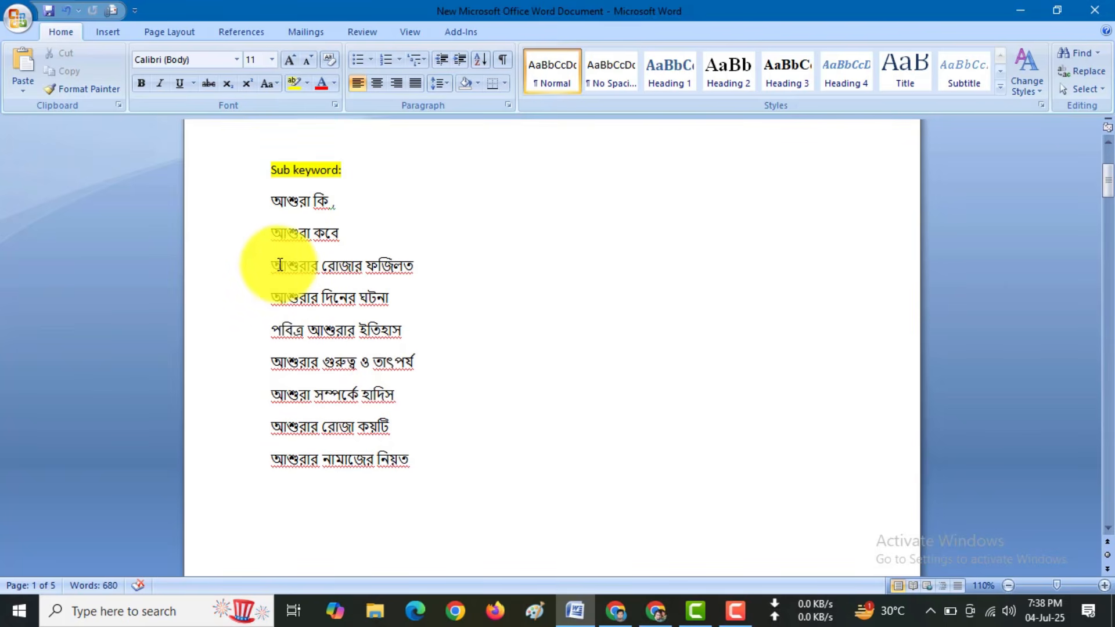
drag(278, 265, 393, 270)
key(ctrl+c)
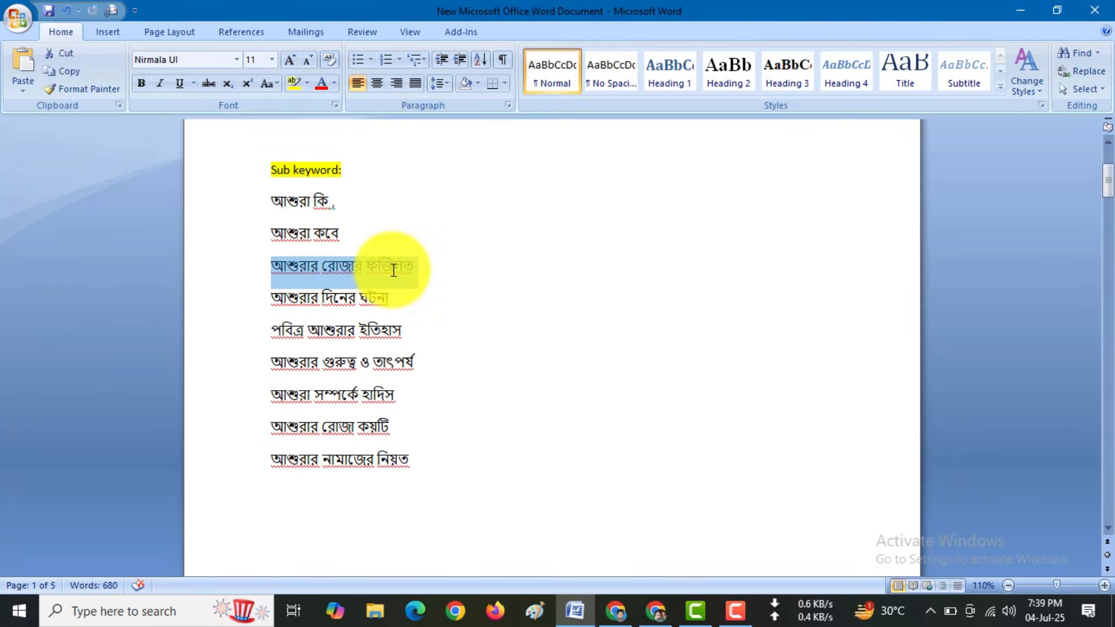
Step: Switch to ChatGPT and send a prompt with "আশুরার রোজার ফজিলত-" followed by the request wording copied from the previous prompt
click(655, 609)
click(426, 510)
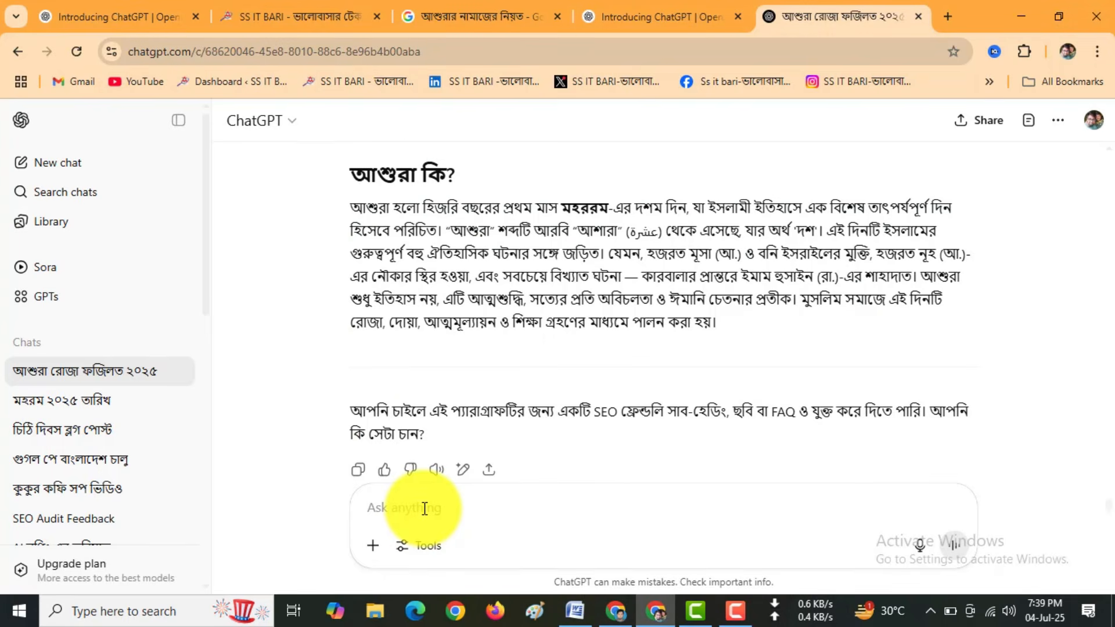
key(ctrl+v)
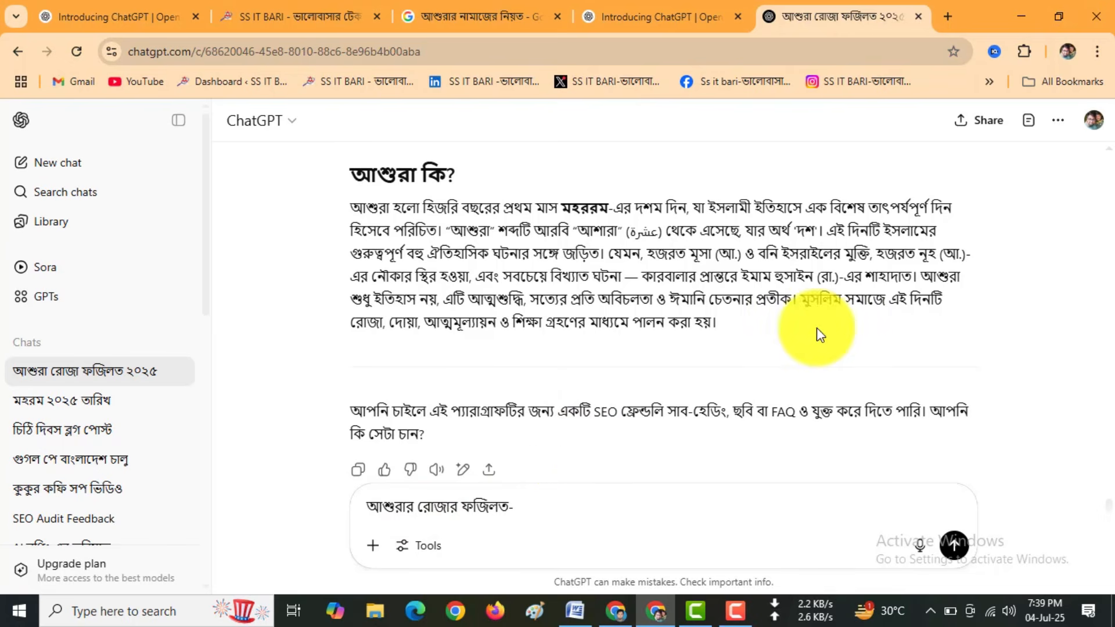
scroll(817, 327, up, 4)
drag(617, 187, 837, 201)
key(ctrl+c)
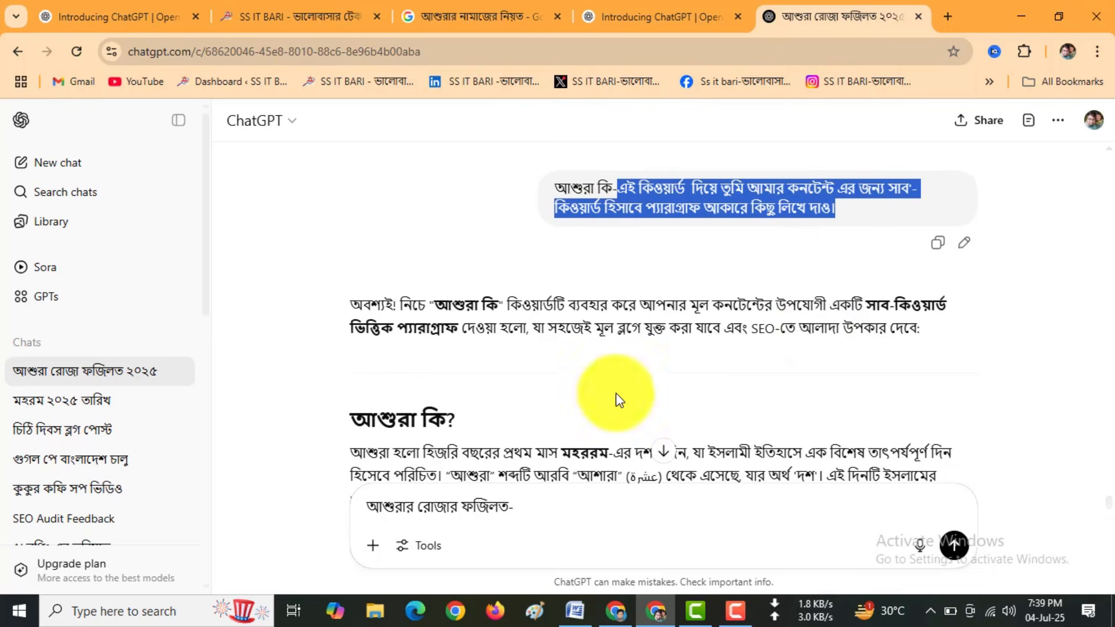
click(559, 501)
key(ctrl+v)
key(Return)
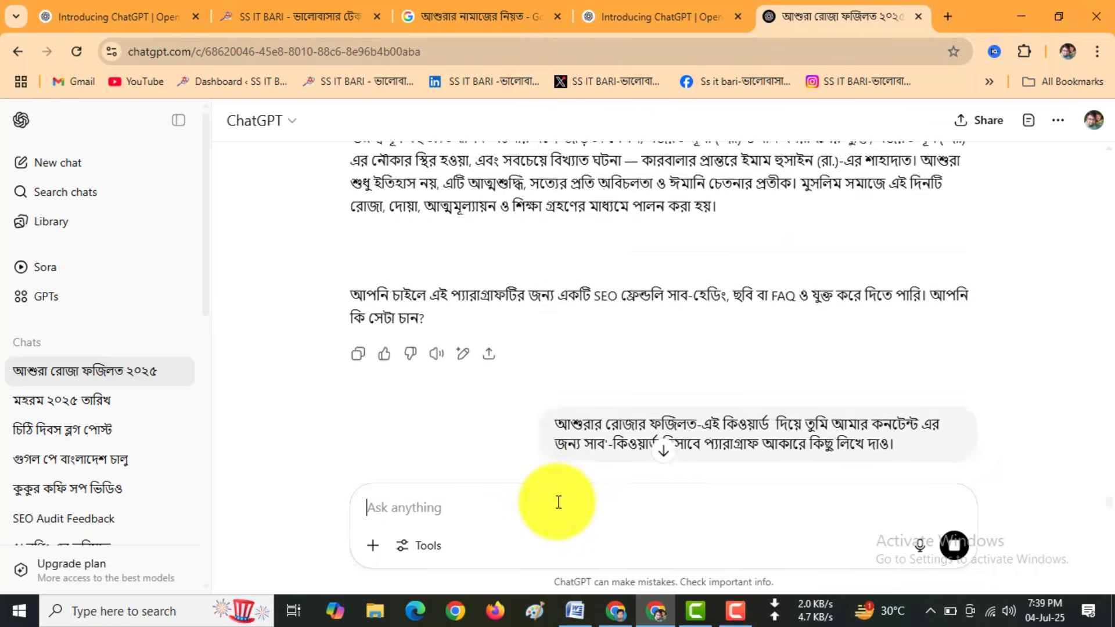
Step: Copy the generated "আশুরার রোজার ফজিলত" section from its heading to its last paragraph, including the hadith quote
scroll(604, 333, up, 2)
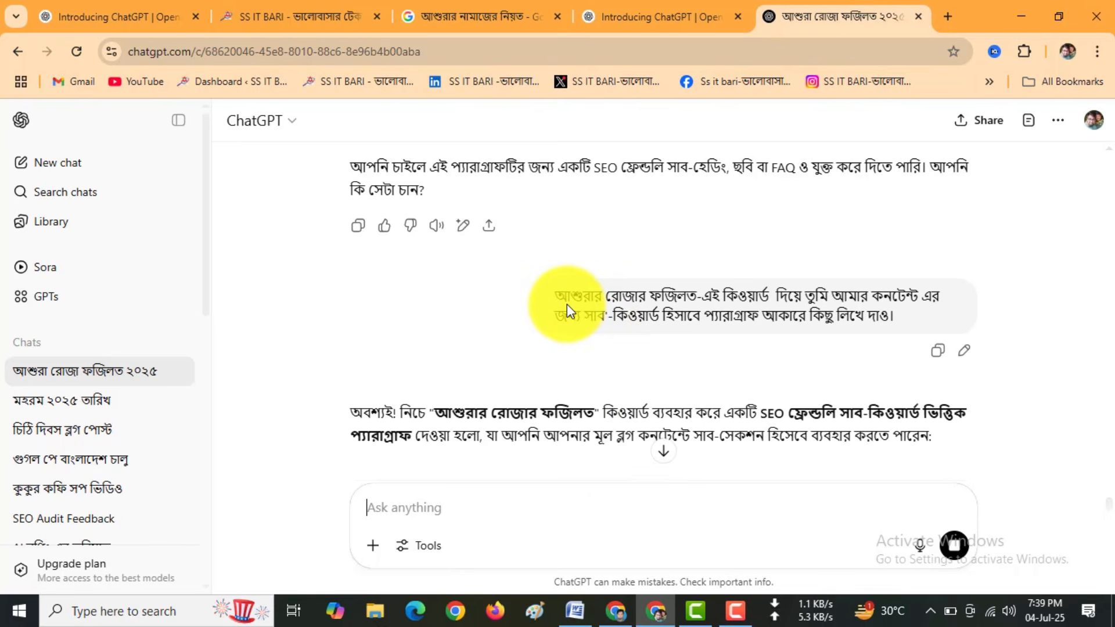
scroll(567, 304, down, 4)
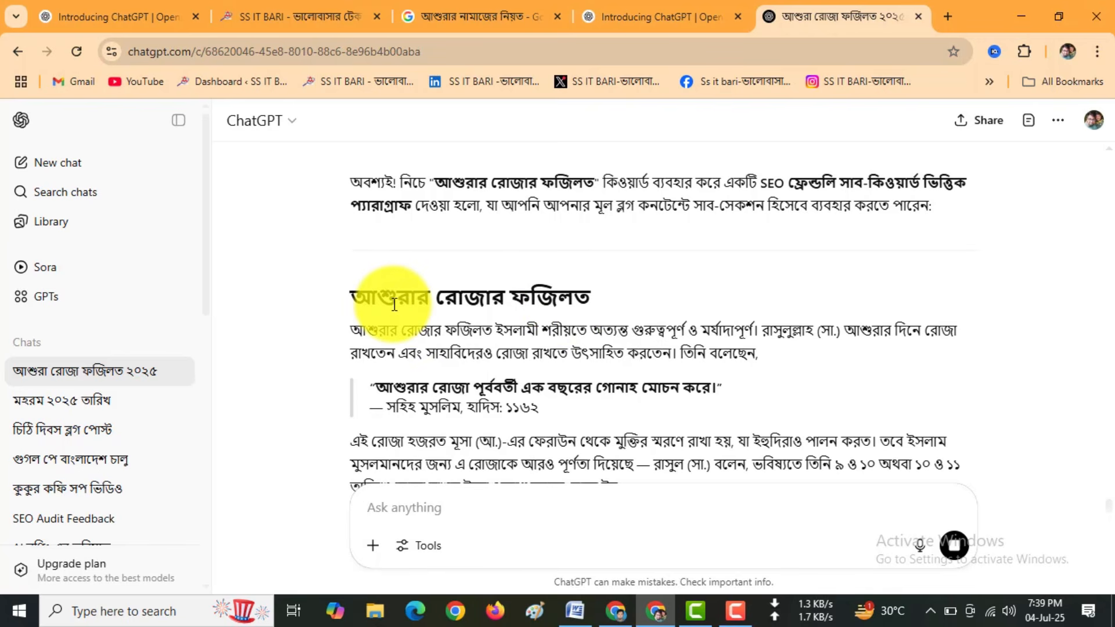
scroll(395, 305, down, 2)
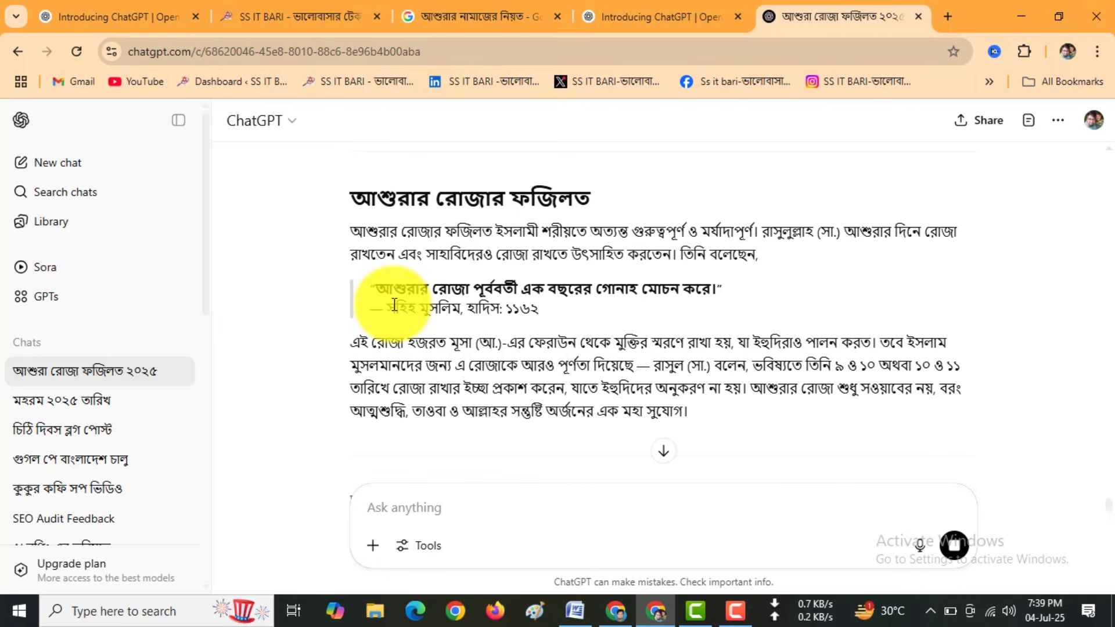
scroll(395, 305, down, 2)
scroll(395, 305, up, 3)
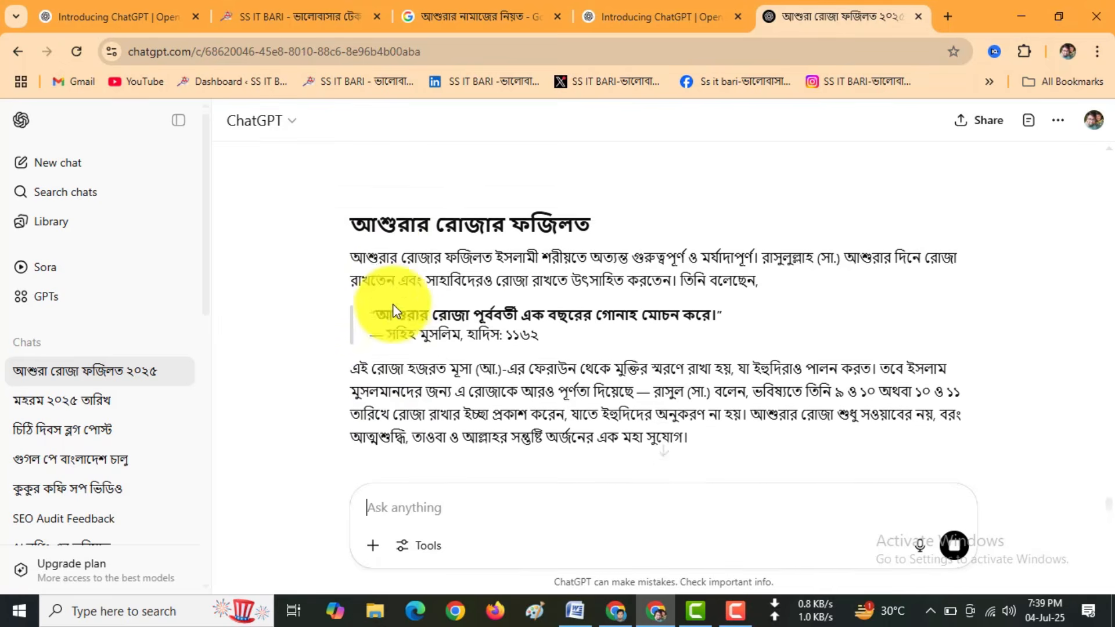
drag(358, 238, 718, 455)
scroll(576, 404, down, 5)
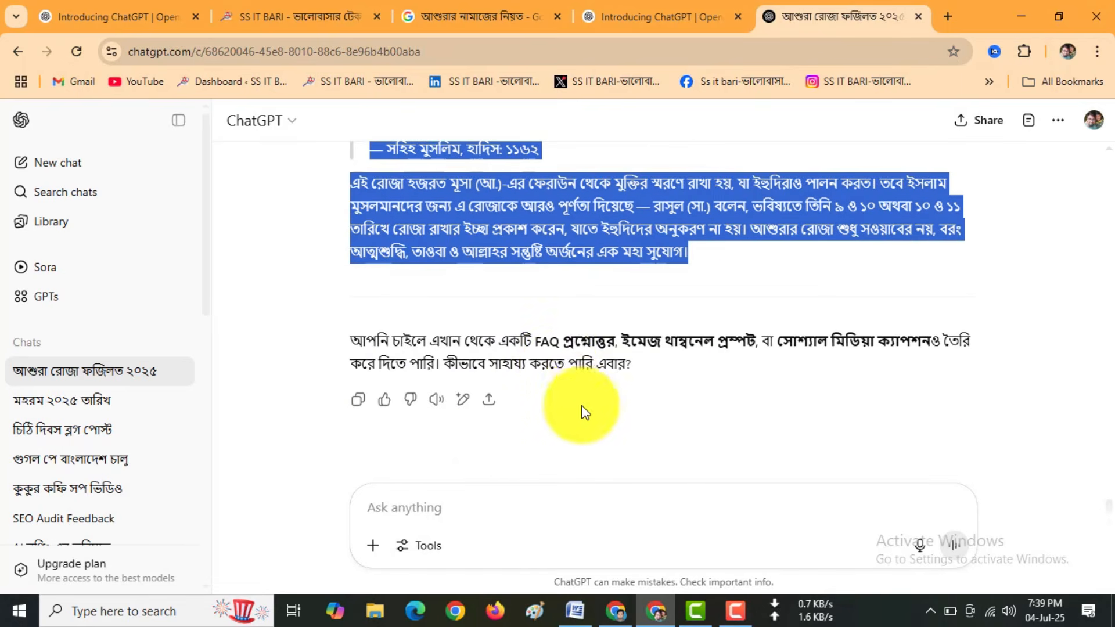
scroll(581, 378, up, 3)
scroll(518, 366, up, 2)
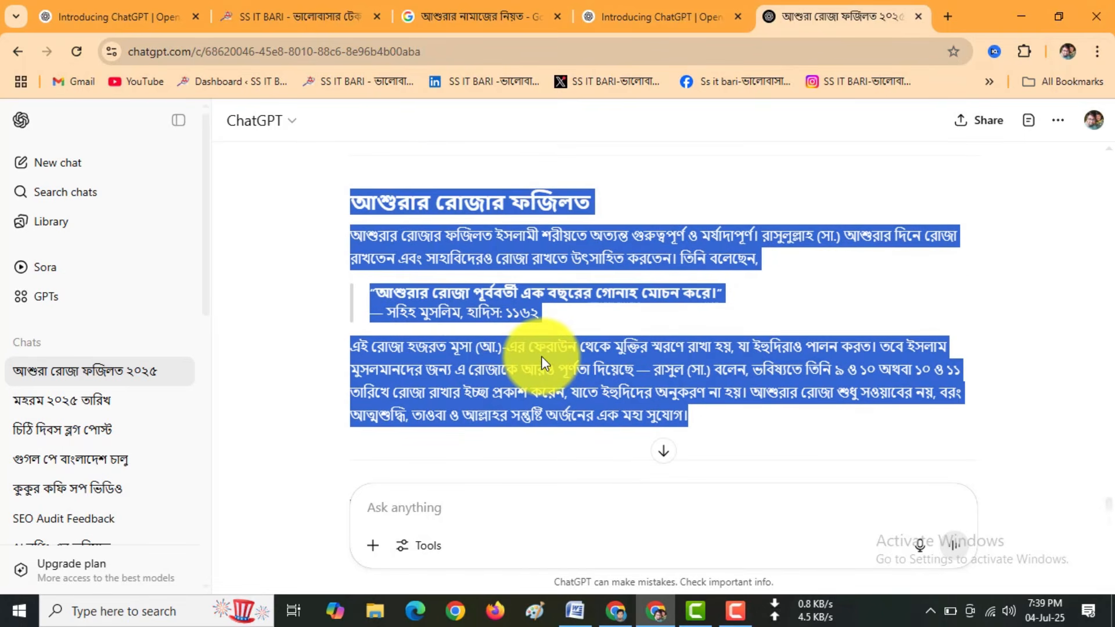
Step: In Word, remove the blank space above the heading "আশুরা কবে 2025" and paste the "আশুরার রোজার ফজিলত" section after that heading's paragraph
click(575, 611)
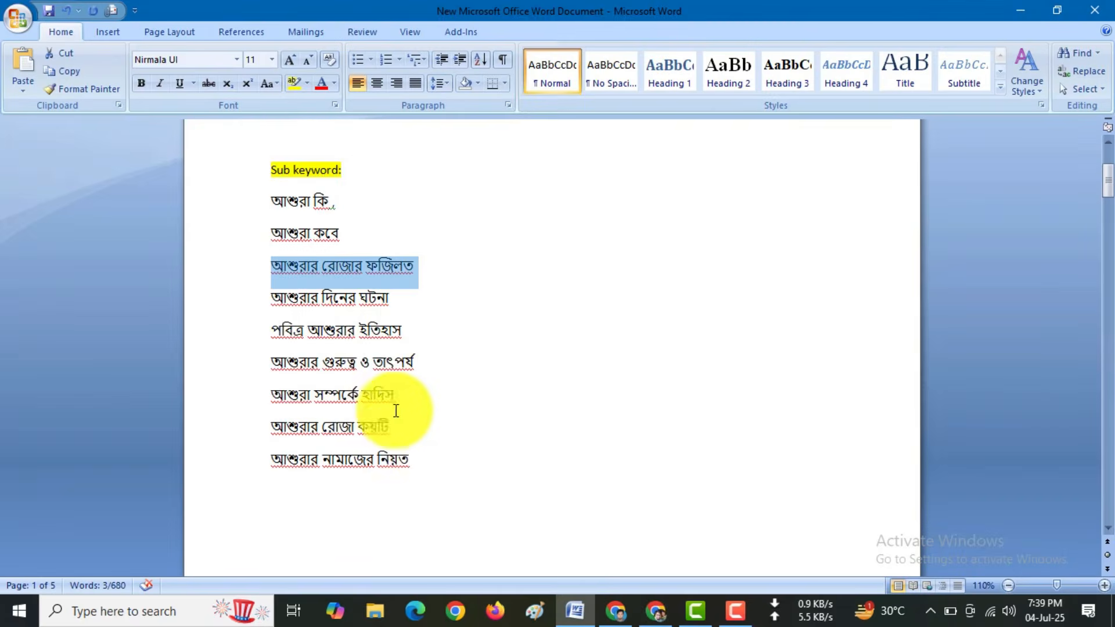
scroll(430, 406, down, 5)
scroll(445, 492, down, 20)
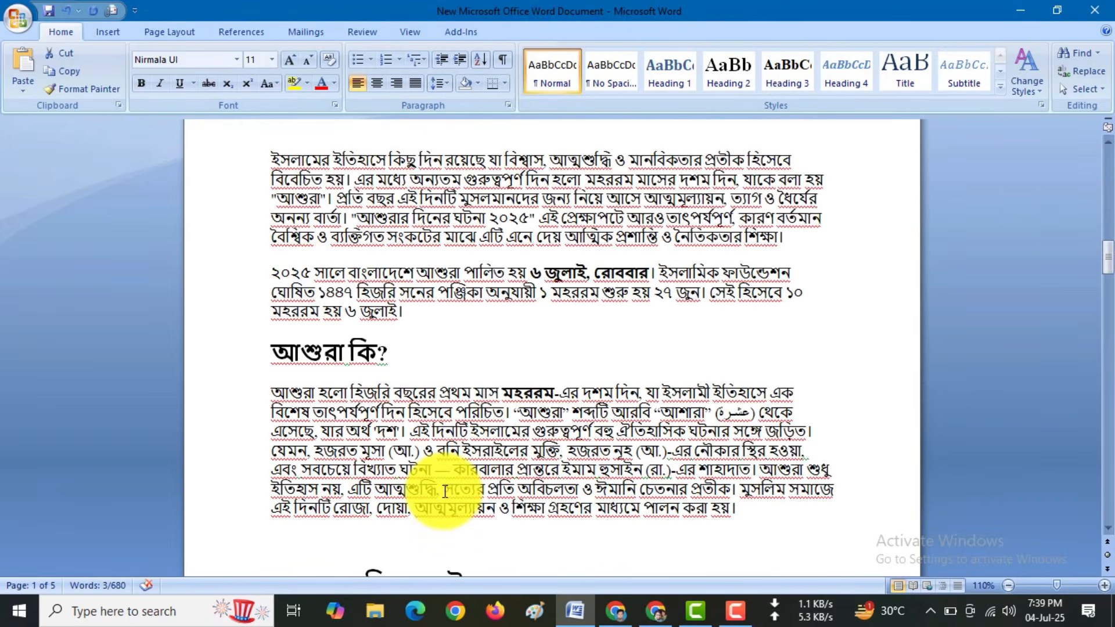
scroll(445, 493, down, 12)
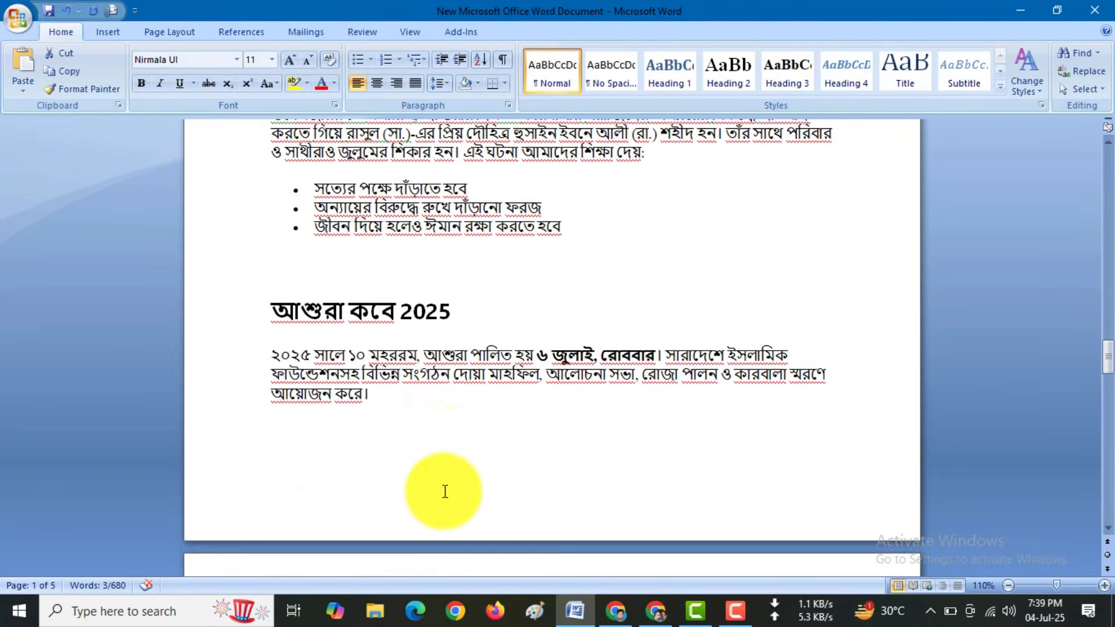
scroll(443, 490, up, 2)
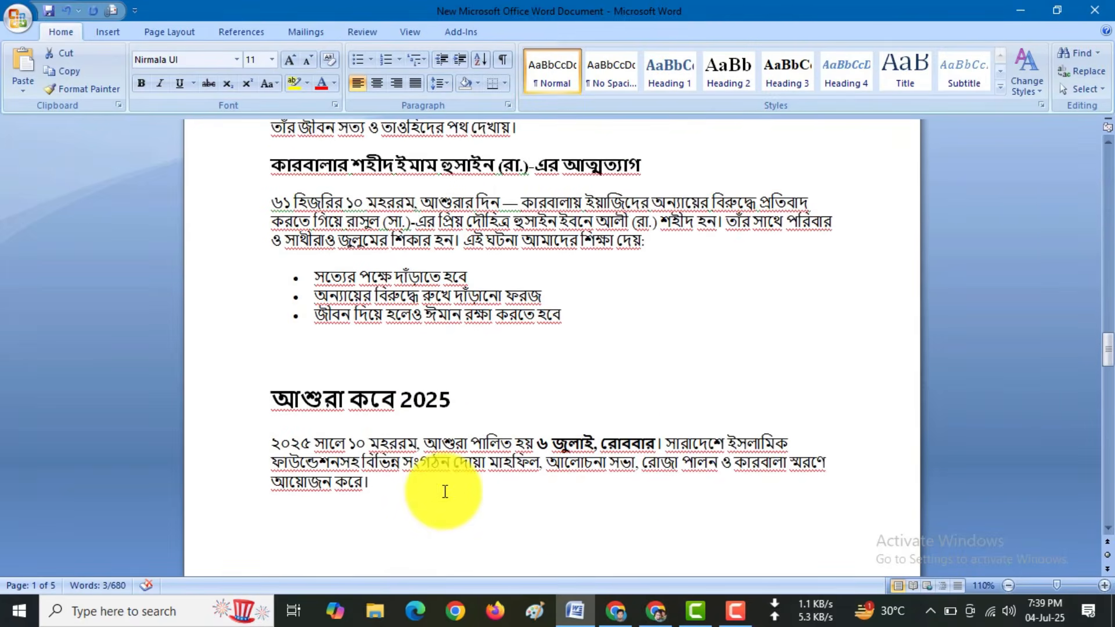
click(288, 363)
scroll(326, 372, down, 4)
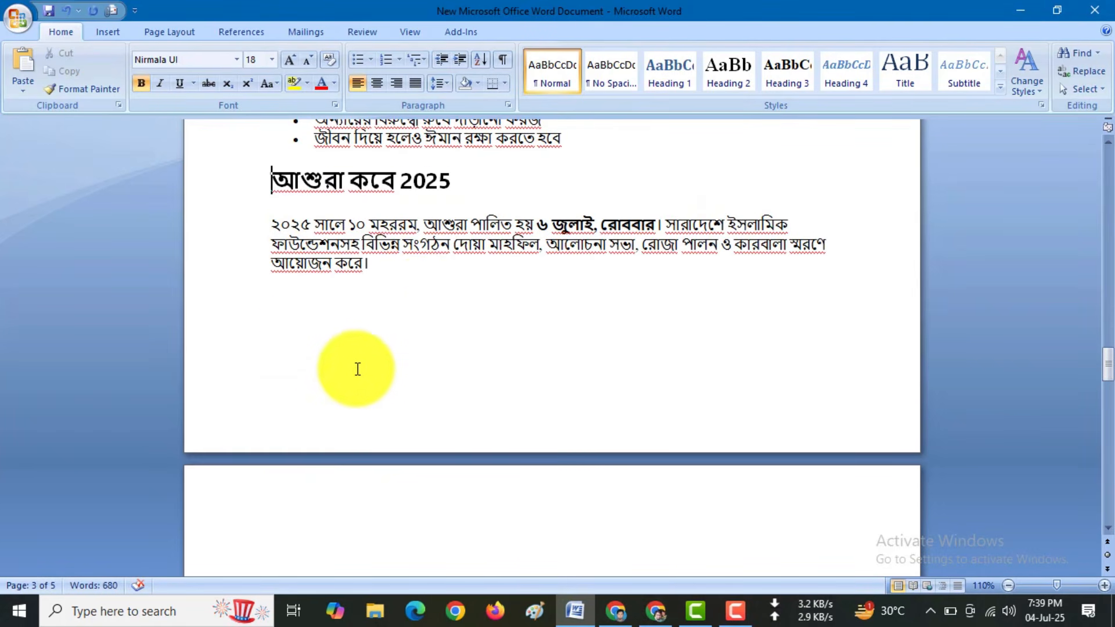
scroll(294, 479, down, 6)
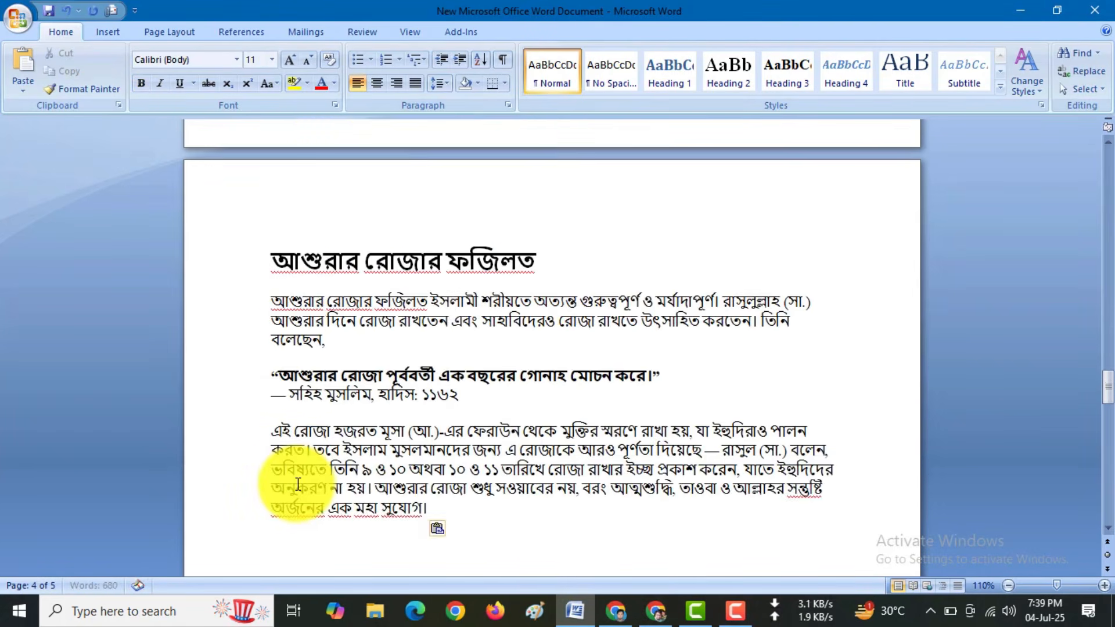
Step: Copy the keyword "পবিত্র আশুরার ইতিহাস" from the sub keyword list
scroll(464, 326, up, 2)
scroll(488, 353, up, 15)
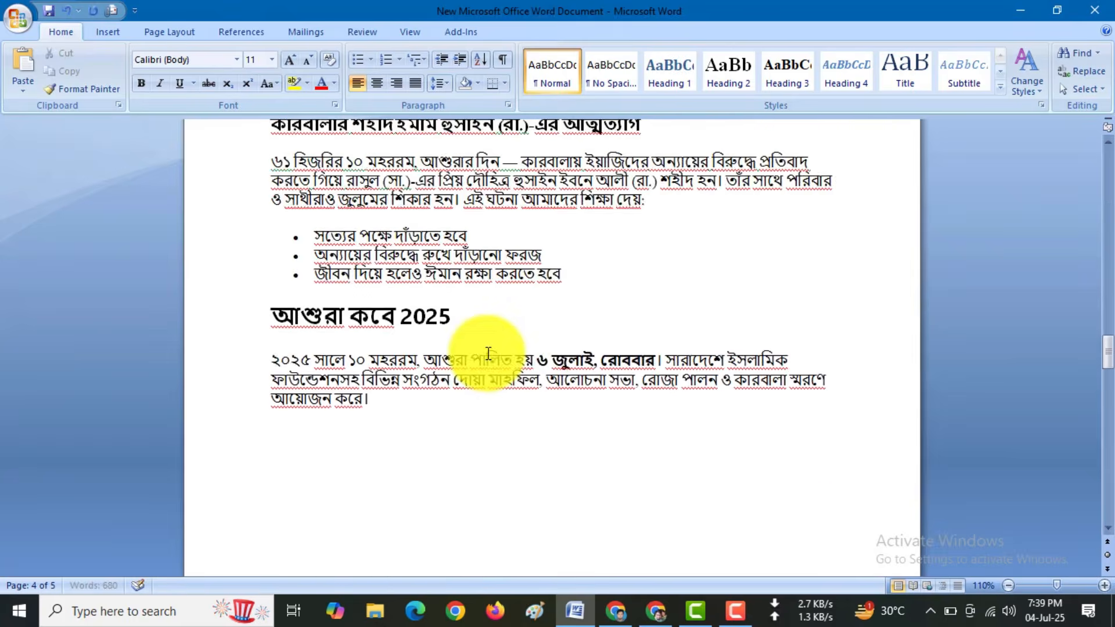
scroll(488, 353, up, 15)
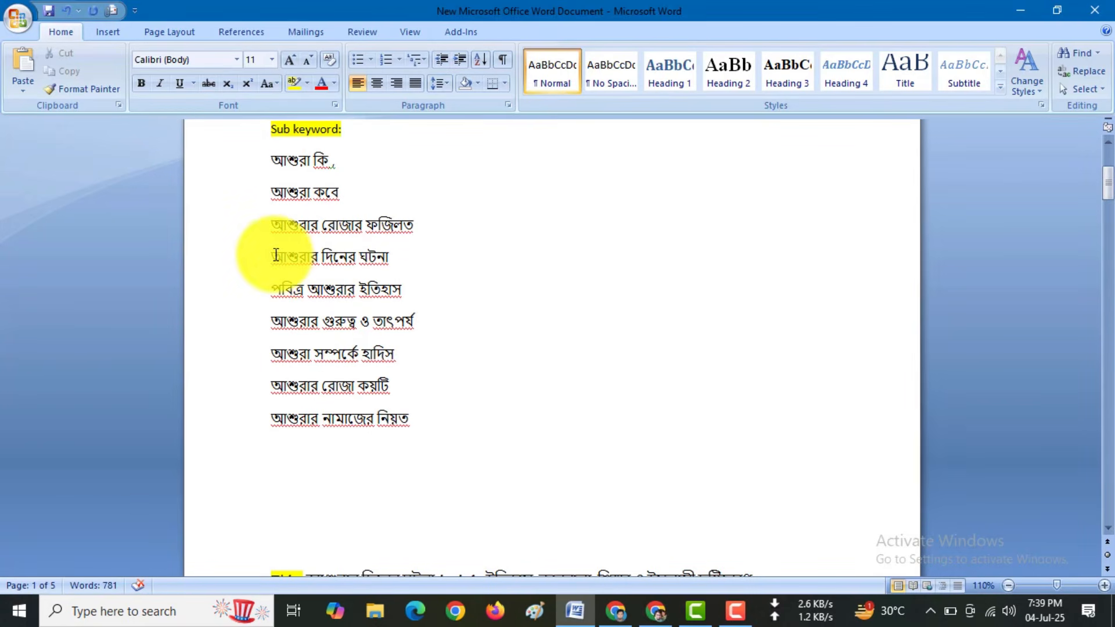
drag(272, 291, 361, 290)
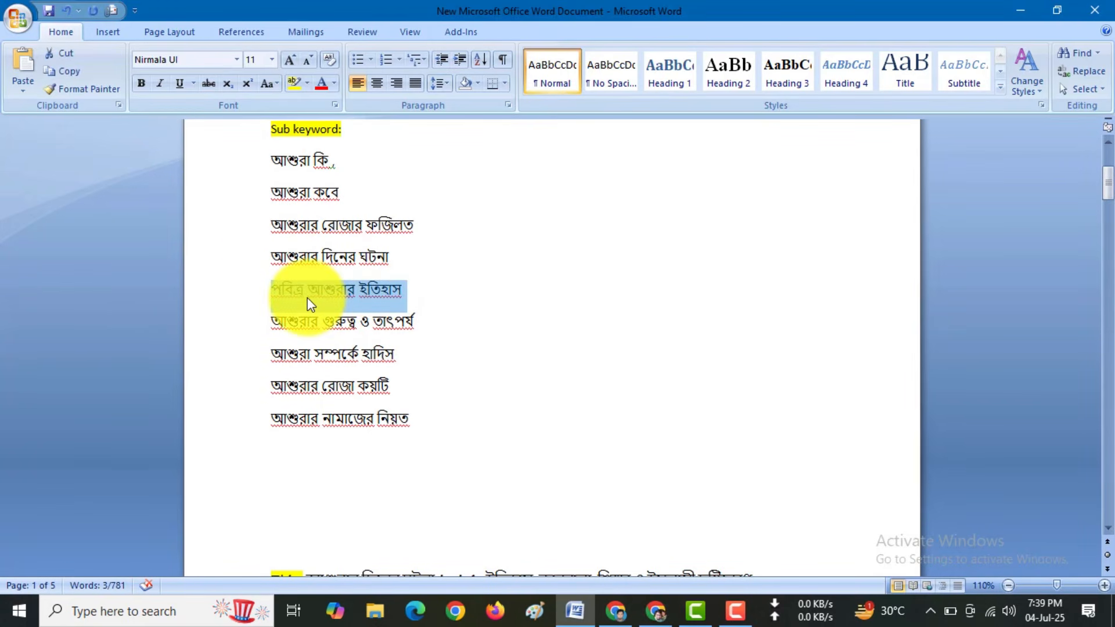
Step: Switch to ChatGPT and send a prompt with "পবিত্র আশুরার ইতিহাস-" followed by the request wording copied from the previous prompt
click(660, 610)
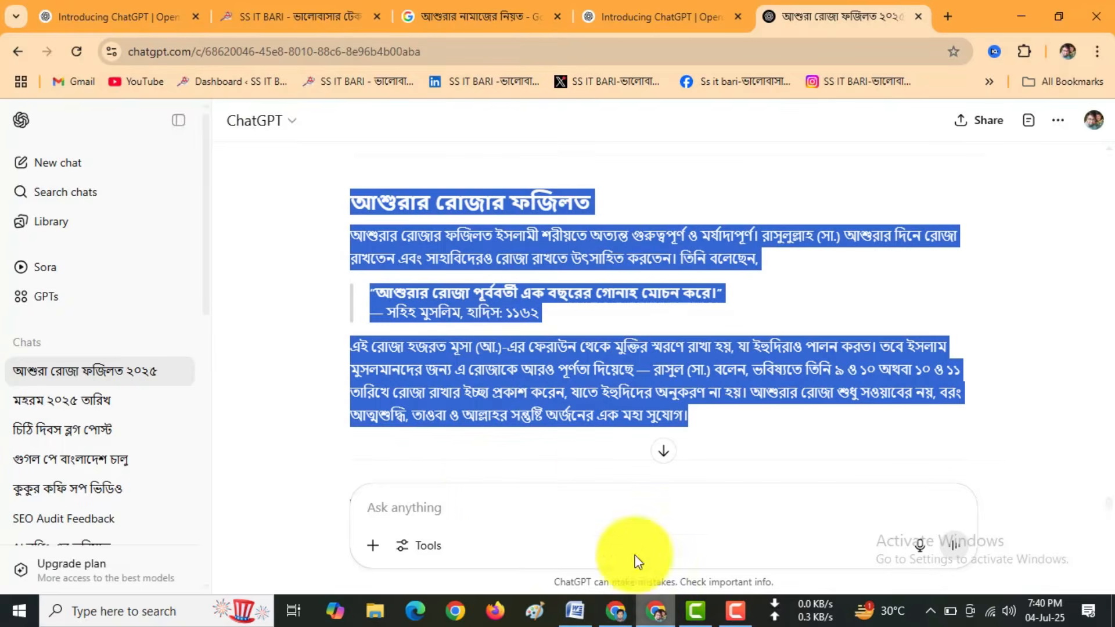
click(441, 505)
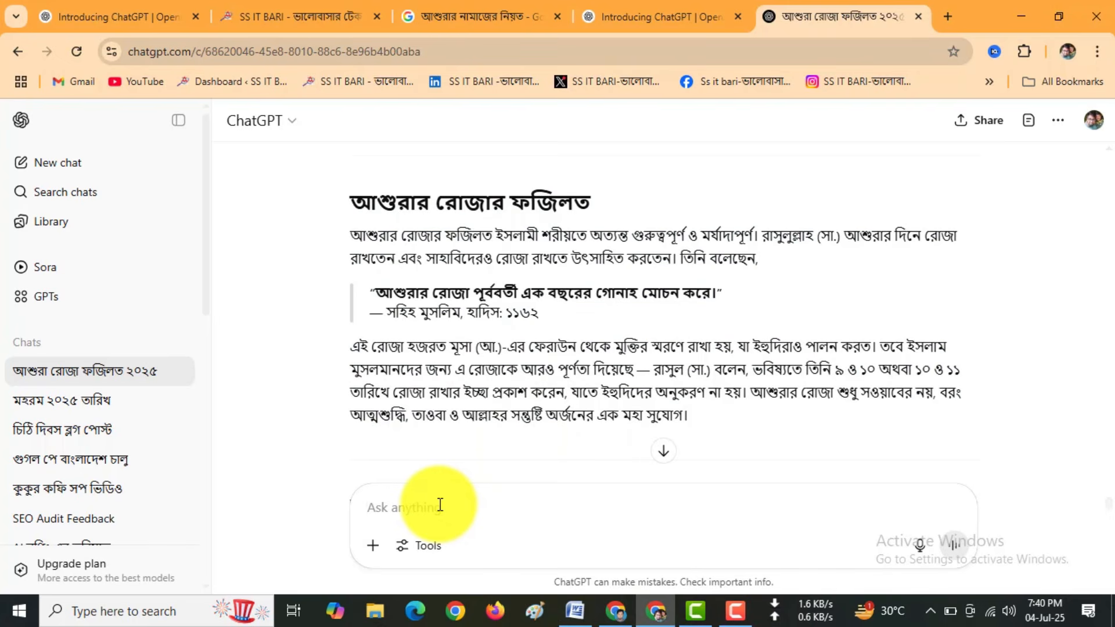
scroll(684, 249, up, 5)
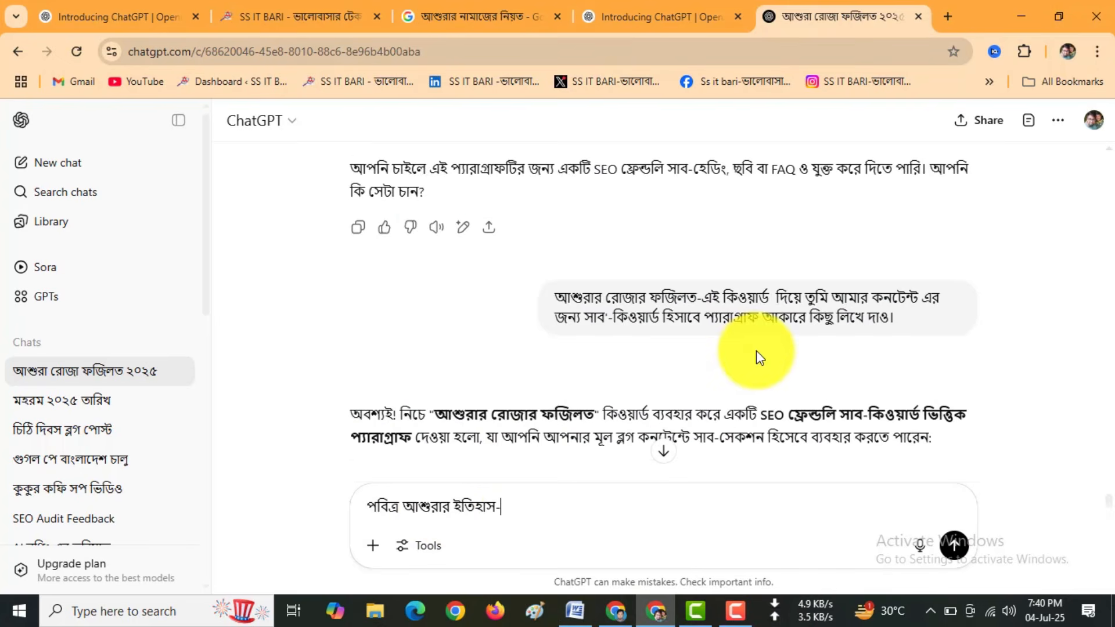
drag(702, 296, 897, 324)
key(ctrl+c)
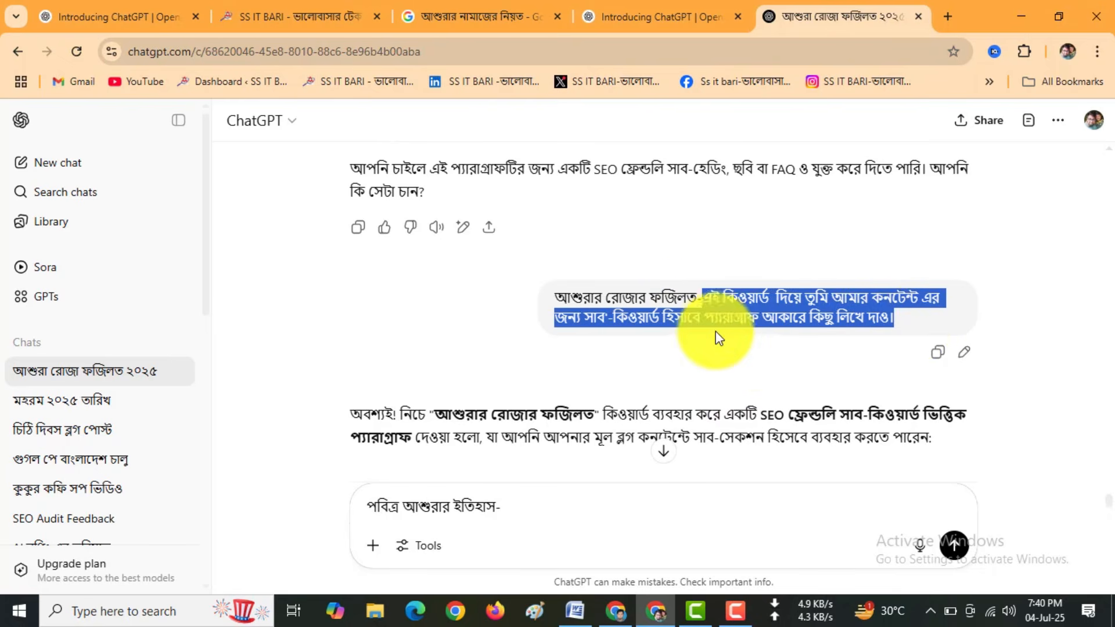
scroll(561, 354, down, 10)
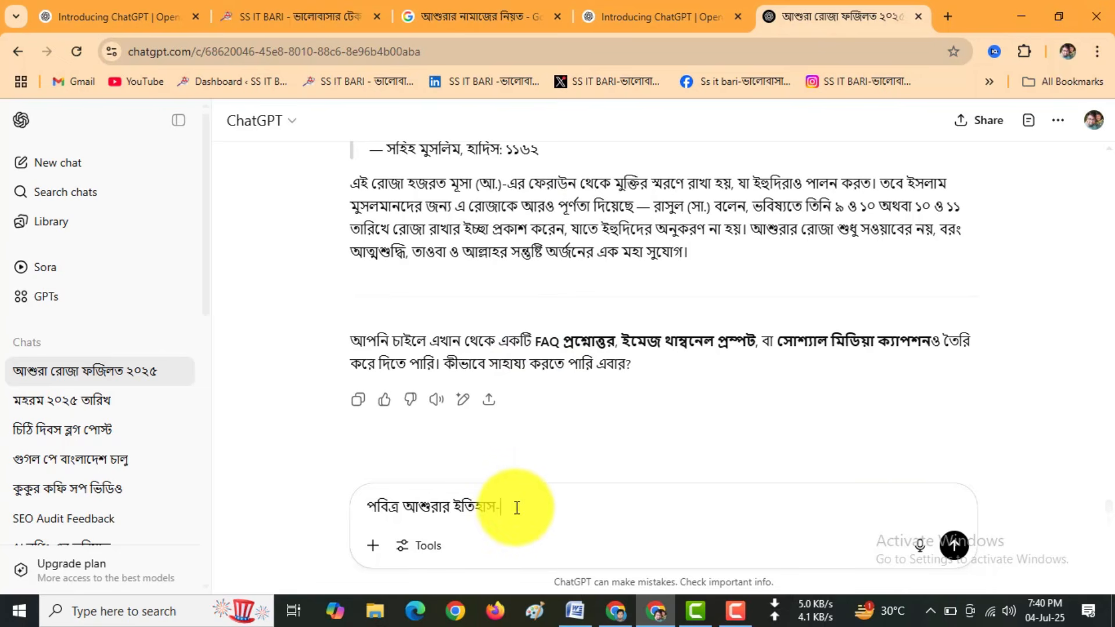
key(ctrl+v)
key(Return)
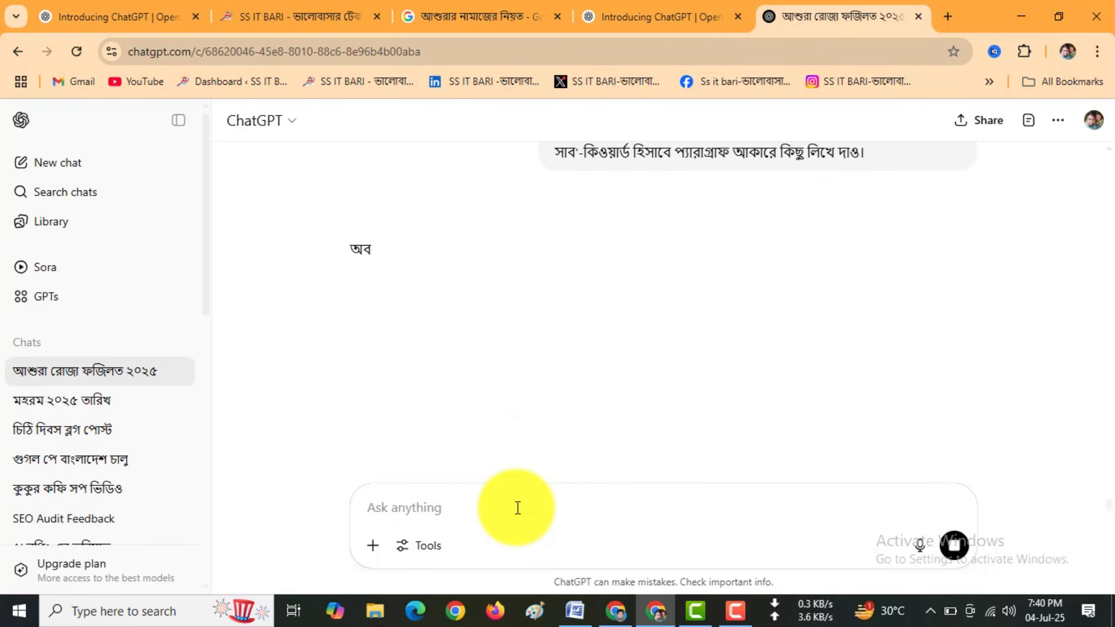
Step: In Word, highlight the paragraph under the heading "আশুরার দিনের ঘটনা" in yellow and clear that highlight again
click(578, 609)
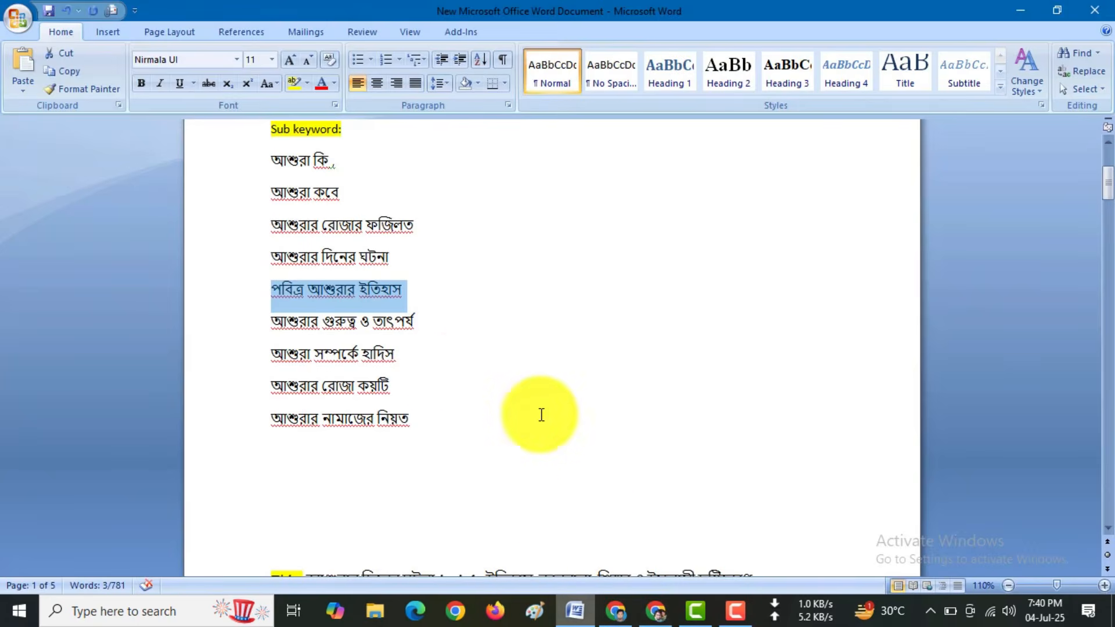
scroll(439, 352, down, 15)
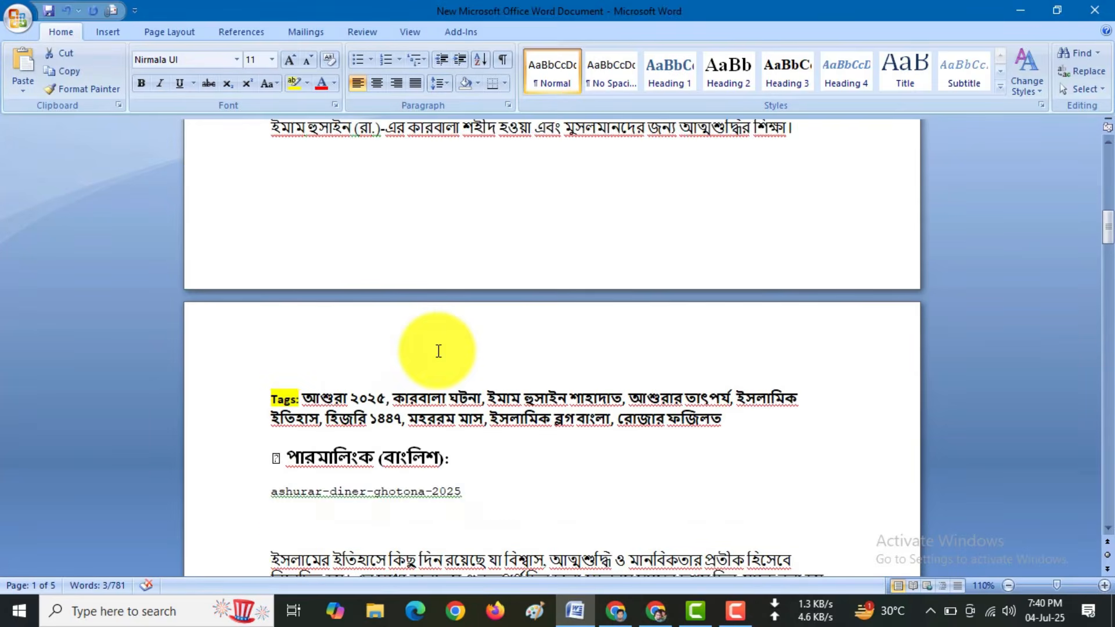
scroll(439, 352, down, 5)
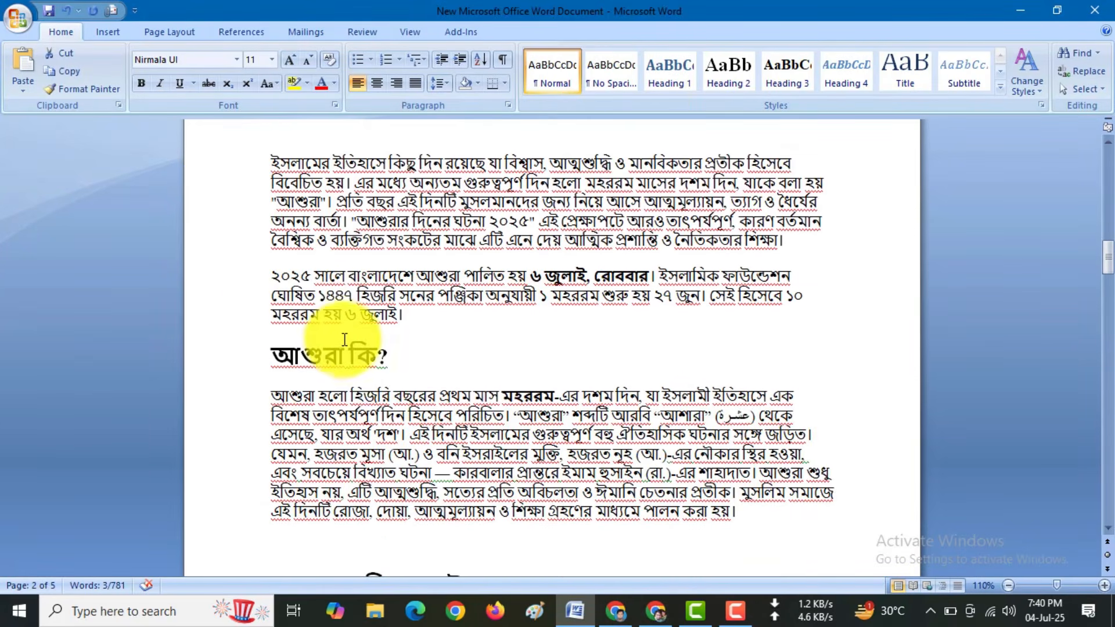
scroll(345, 335, down, 4)
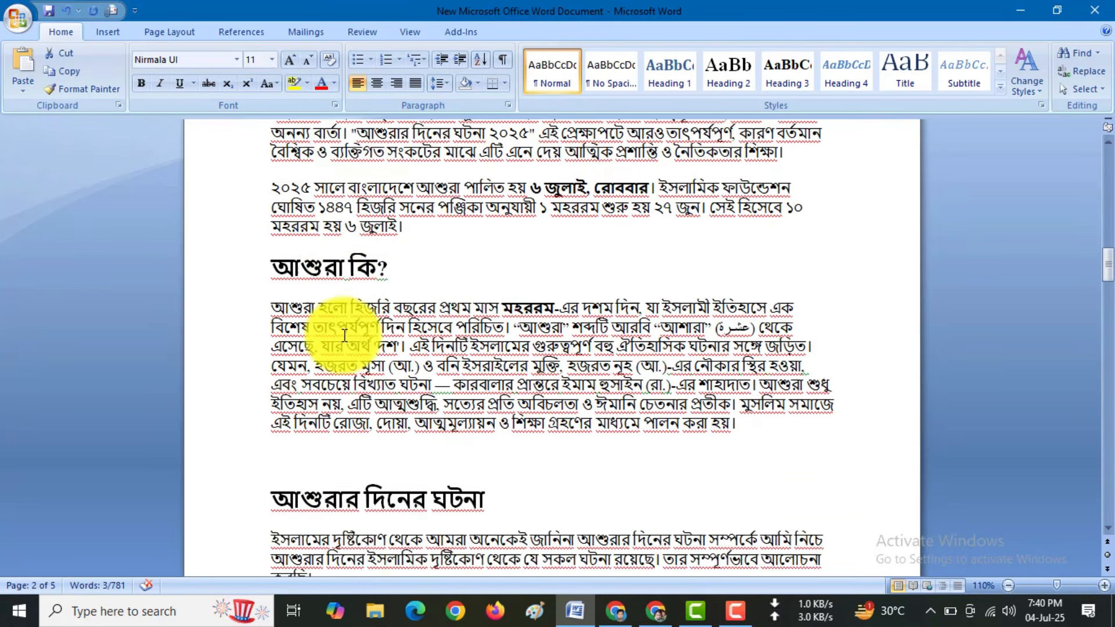
scroll(345, 336, down, 2)
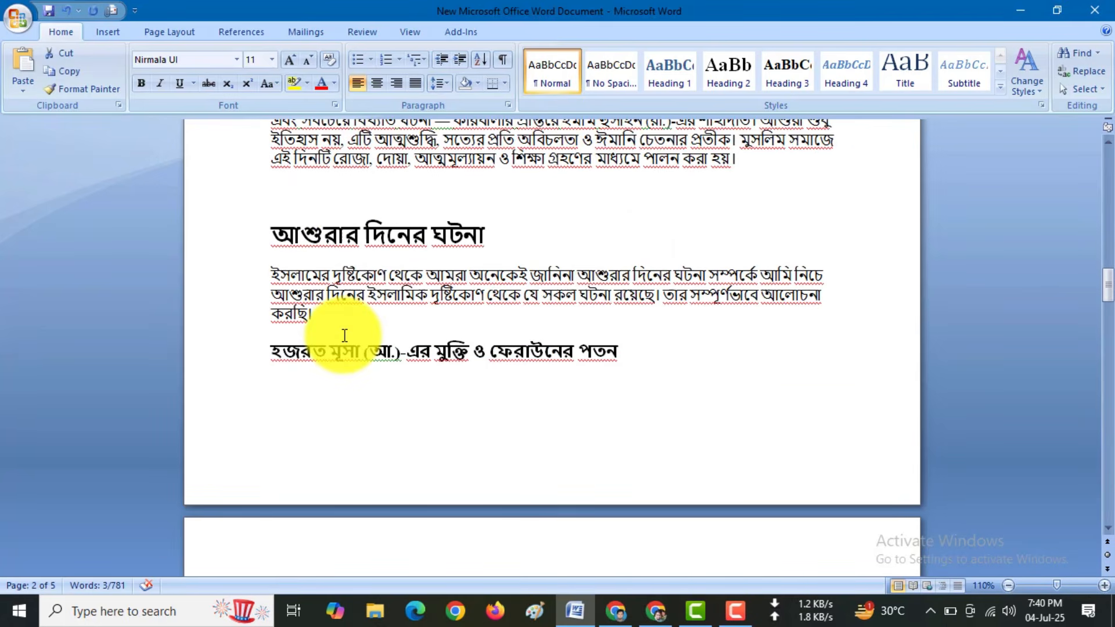
triple_click(274, 280)
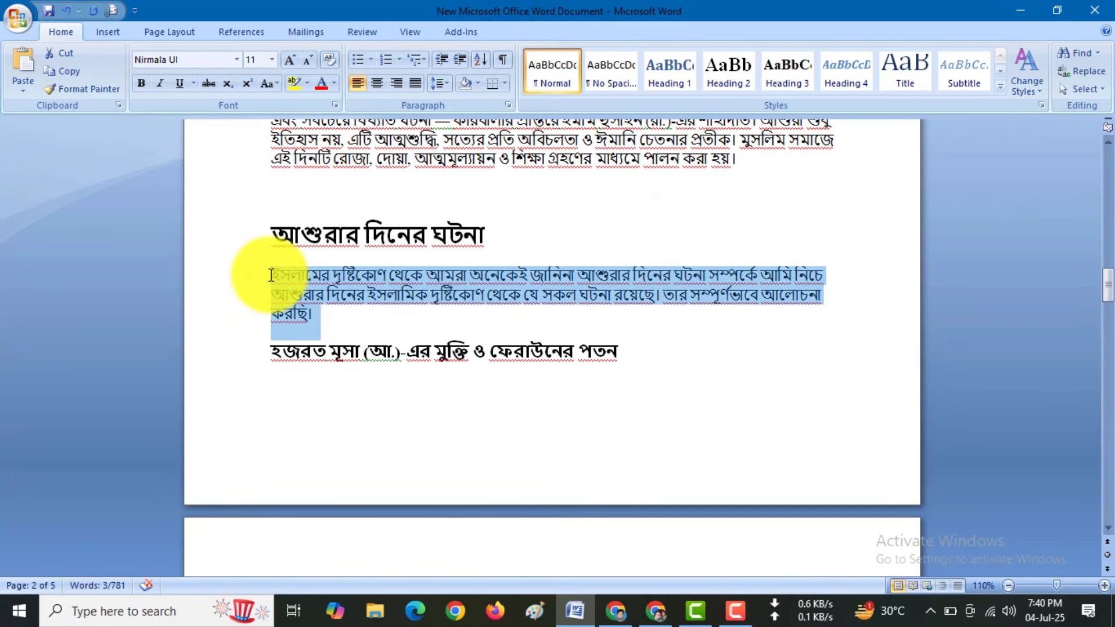
click(294, 84)
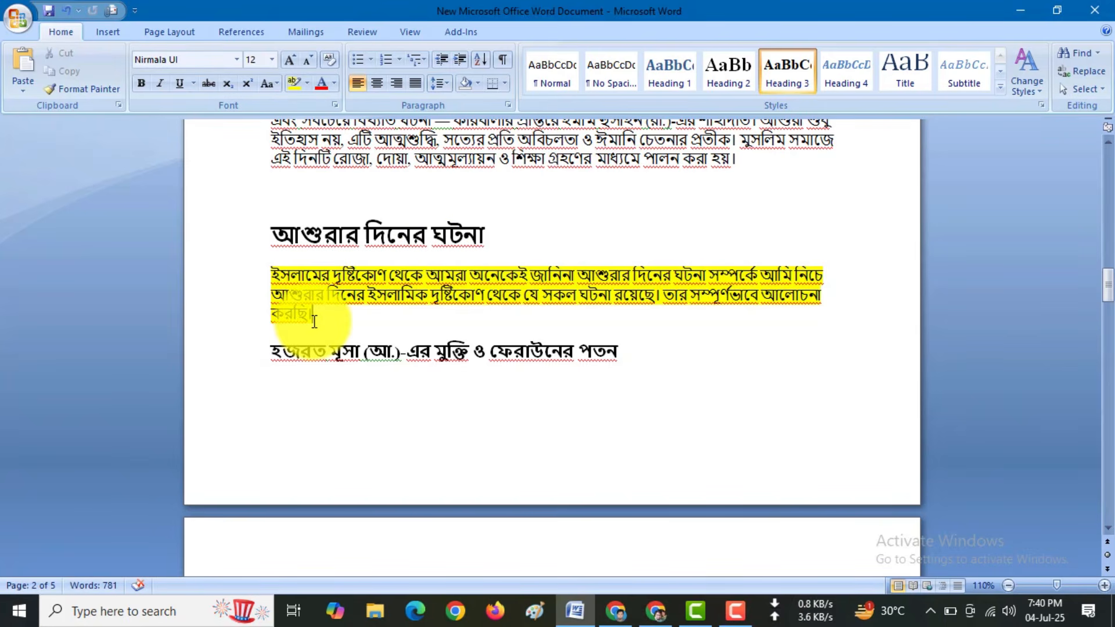
drag(315, 322, 255, 280)
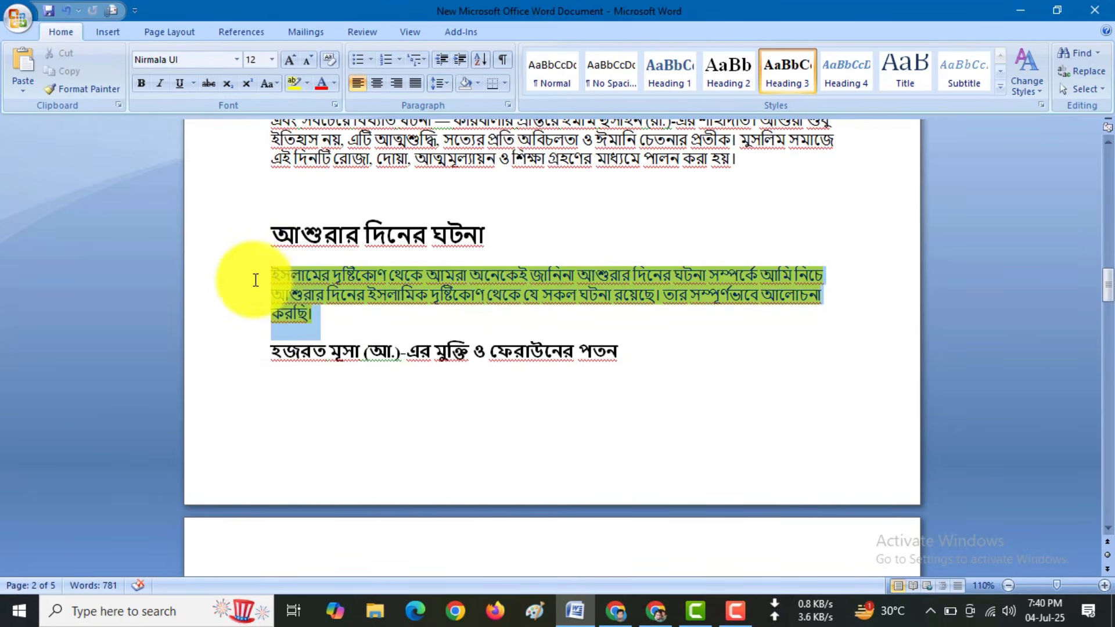
click(308, 83)
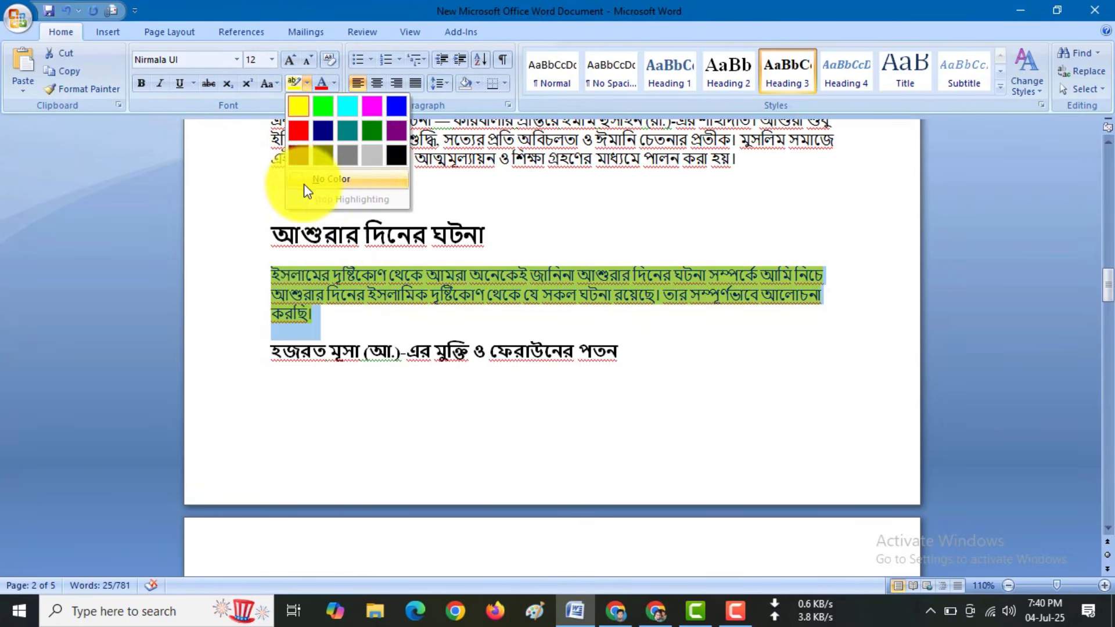
click(331, 179)
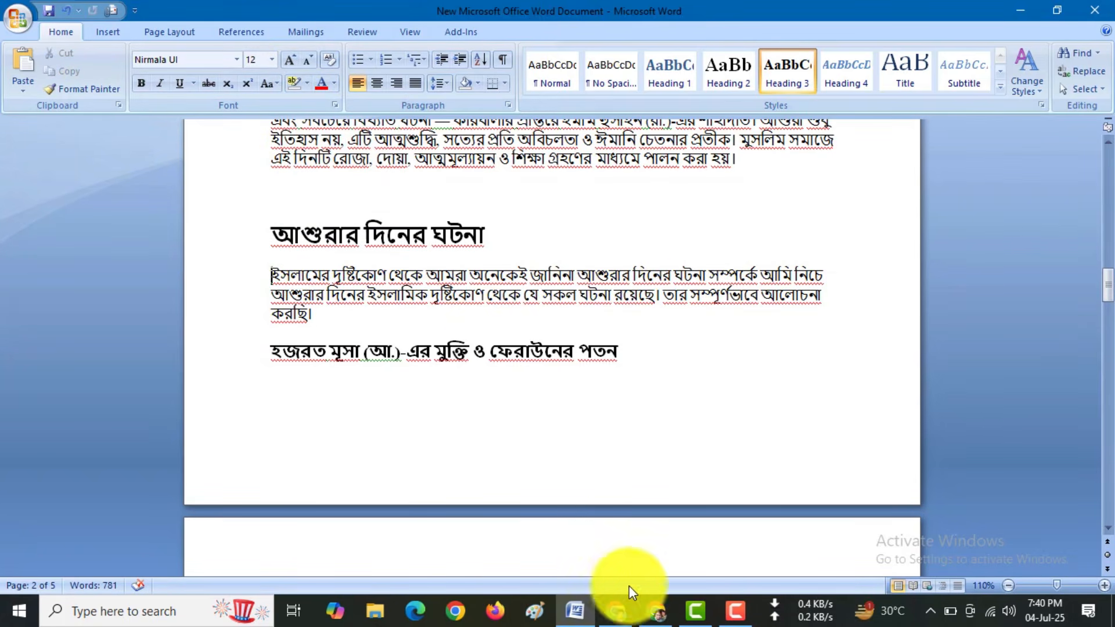
Step: Copy the generated "পবিত্র আশুরার ইতিহাস" section from ChatGPT and paste it in Word directly after the "আশুরার রোজার ফজিলত" section
click(659, 613)
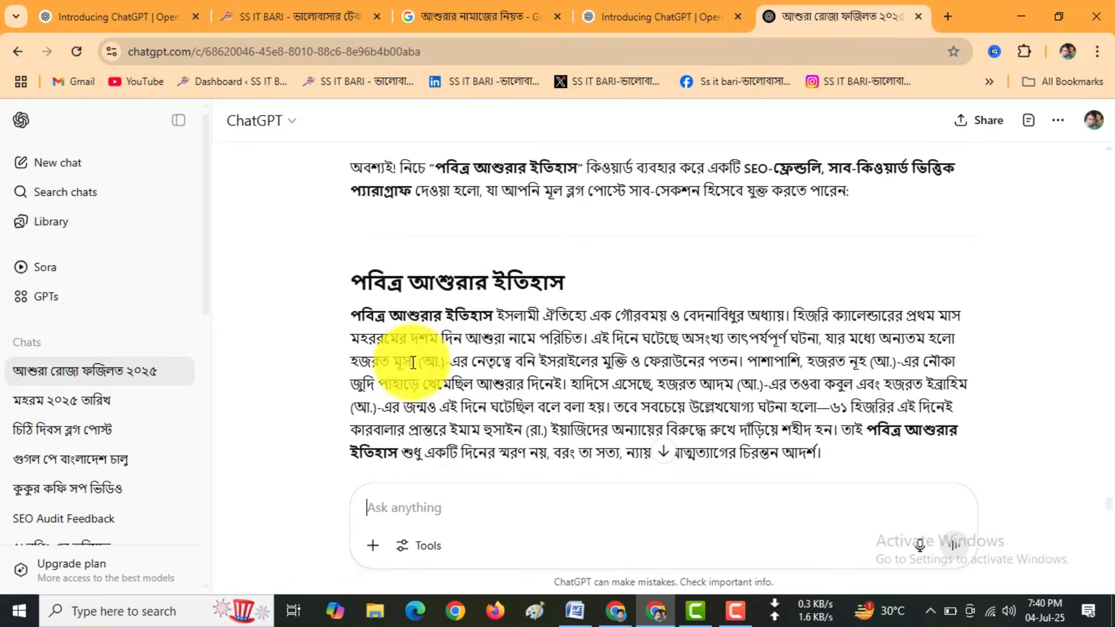
drag(371, 284, 828, 254)
click(578, 611)
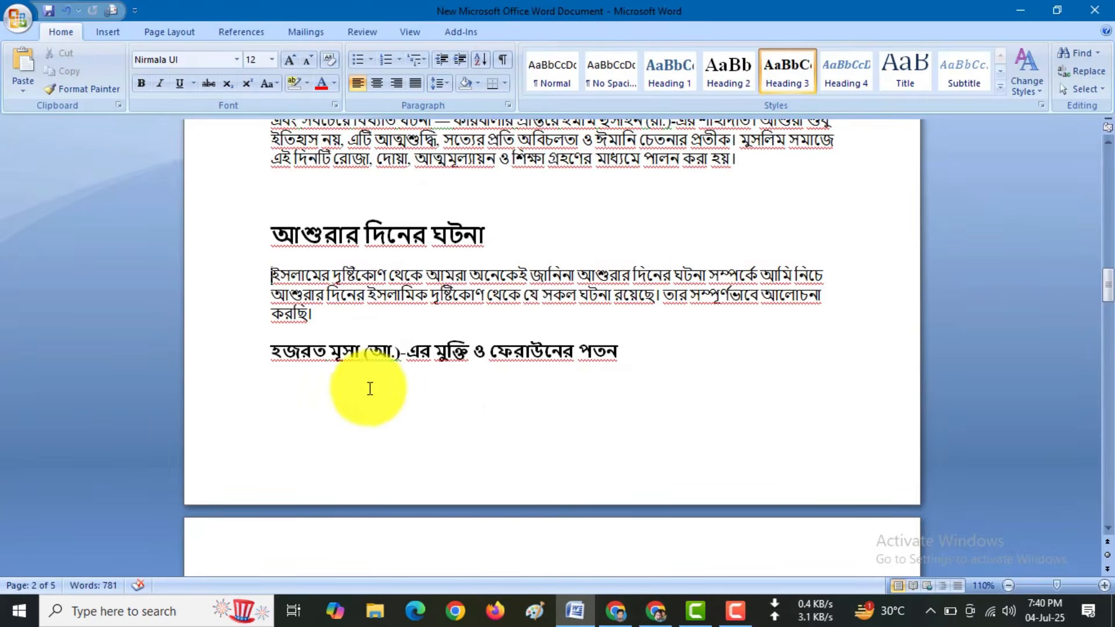
scroll(373, 399, down, 15)
scroll(463, 417, down, 20)
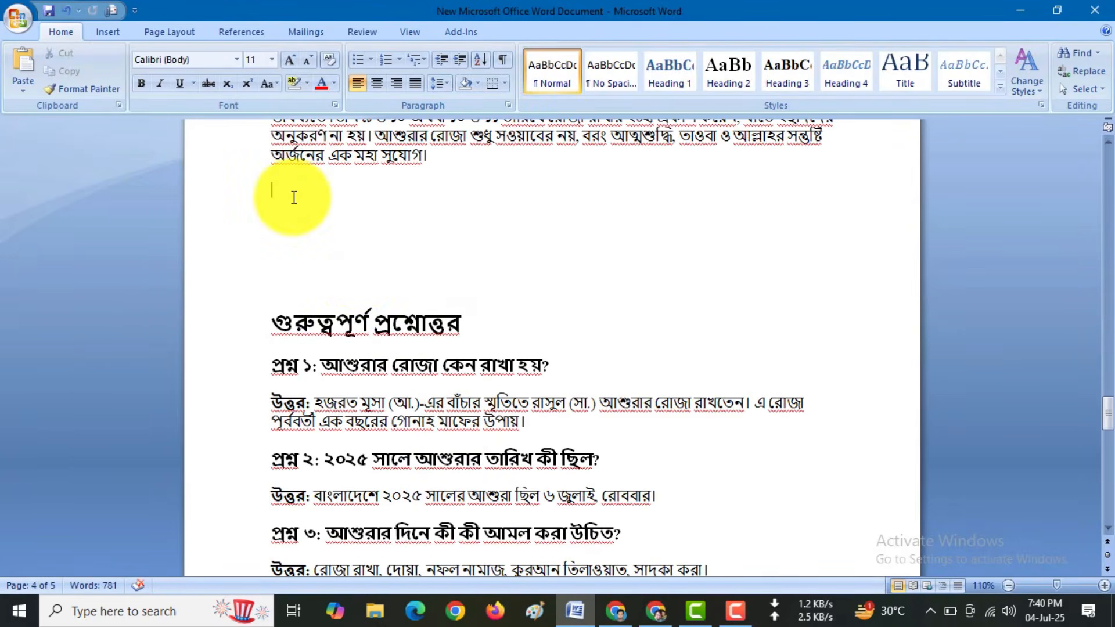
key(ctrl+v)
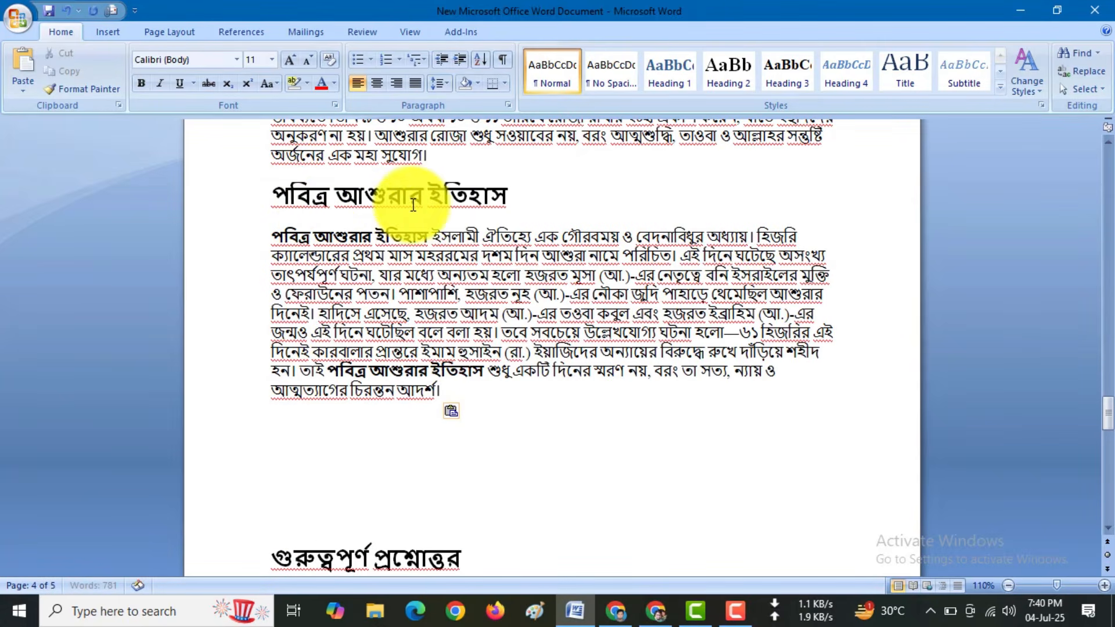
Step: Return to the sub keyword list and go over the keywords from "আশুরার রোজার ফজিলত" to "আশুরার নামাজের নিয়ত"
drag(1109, 413, 1079, 151)
scroll(405, 296, down, 5)
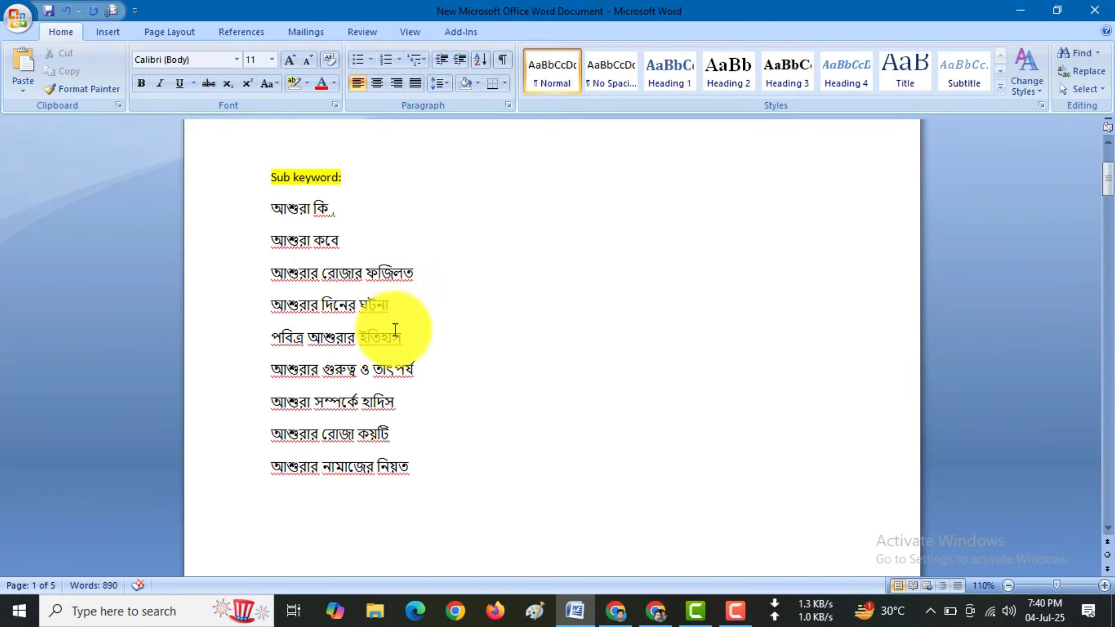
scroll(389, 410, down, 1)
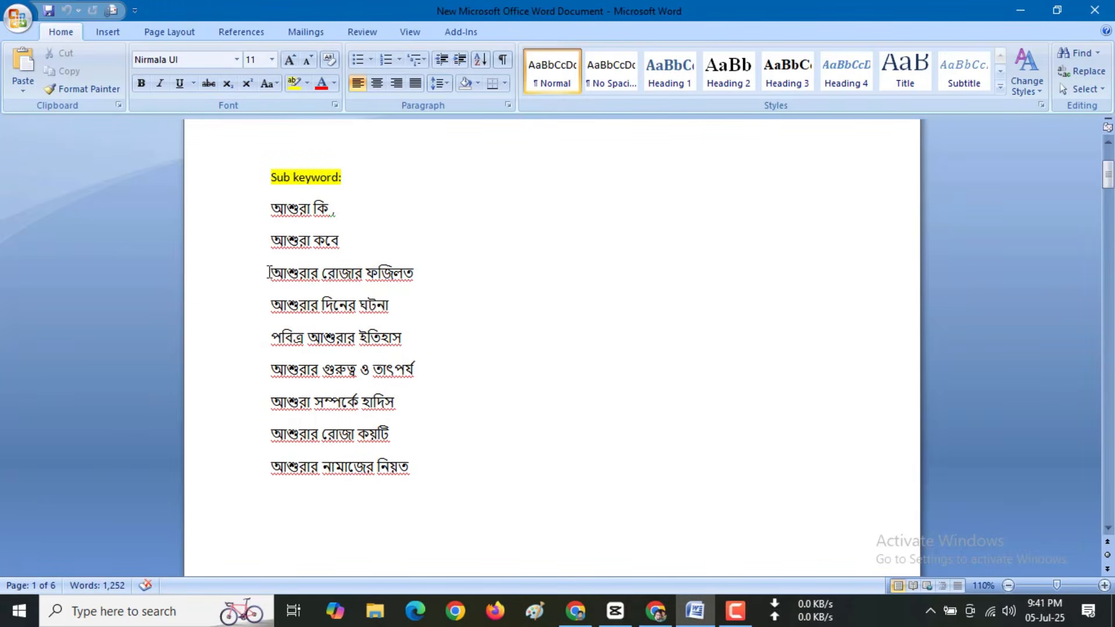
drag(268, 273, 434, 469)
scroll(367, 417, down, 4)
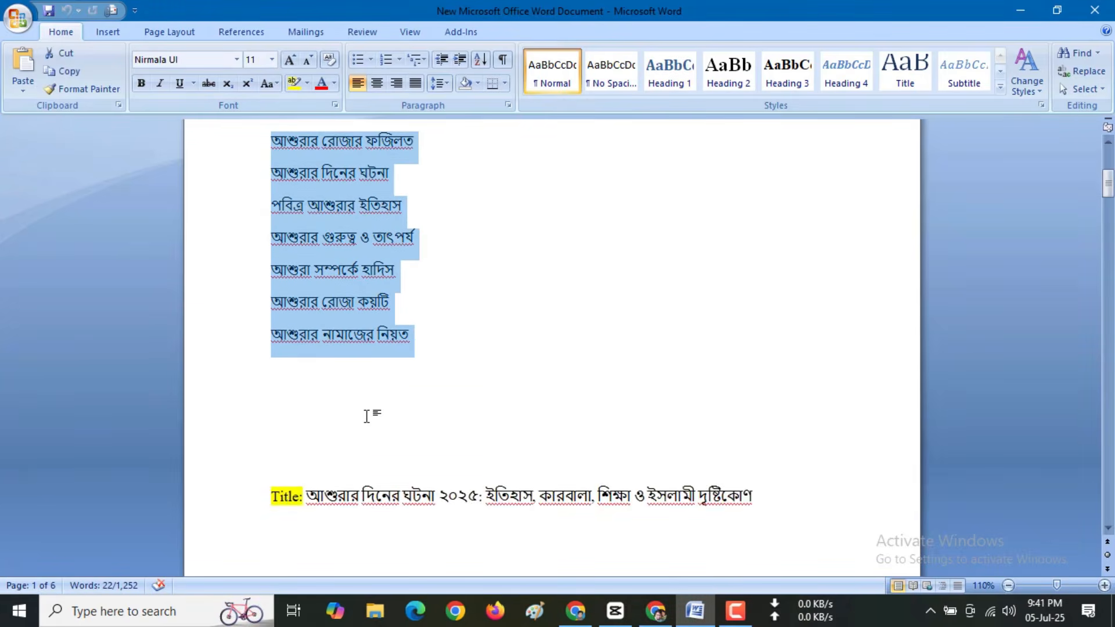
click(319, 272)
Step: Review the article's sections from the introduction through the "আশুরার নফল নামাজের নিয়ত" part and back to "পবিত্র আশুরার ইতিহাস"
scroll(319, 272, down, 20)
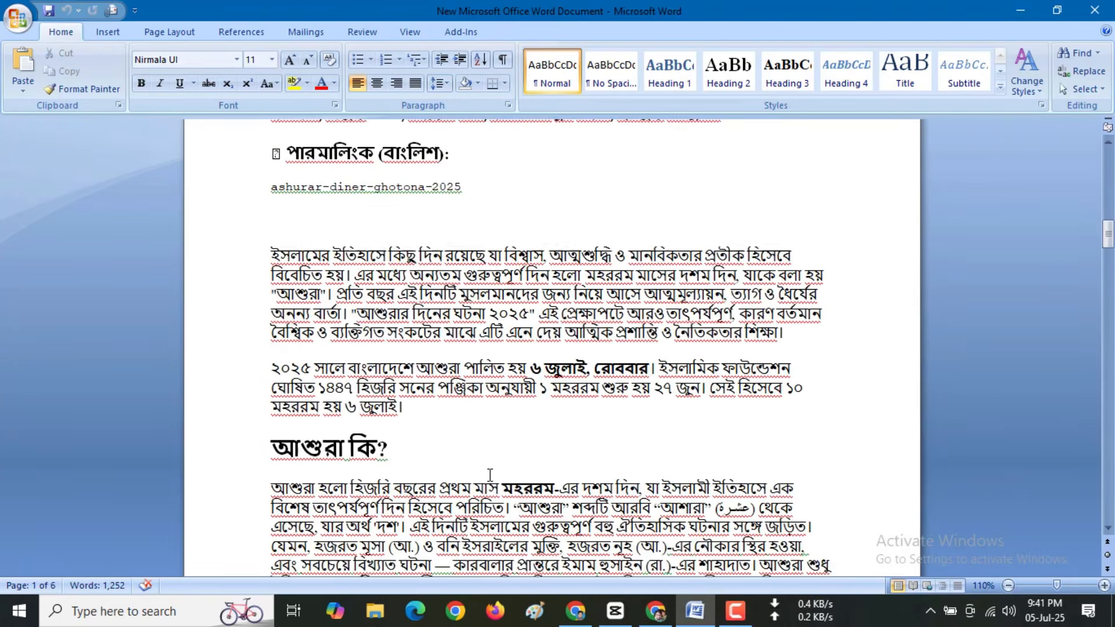
scroll(490, 472, down, 20)
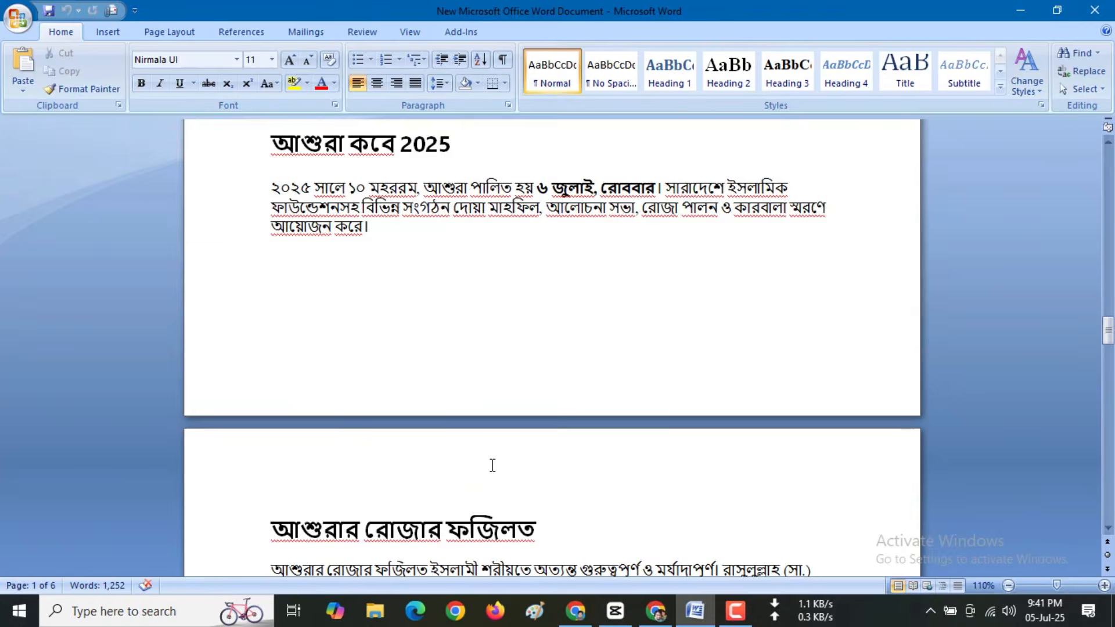
scroll(493, 465, down, 20)
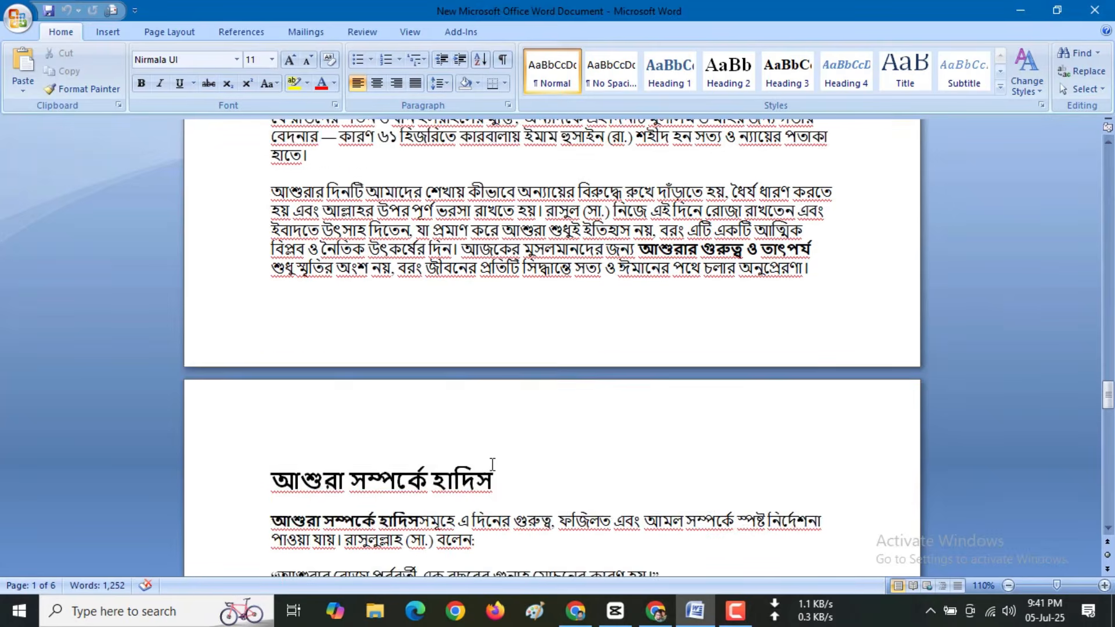
scroll(491, 465, down, 20)
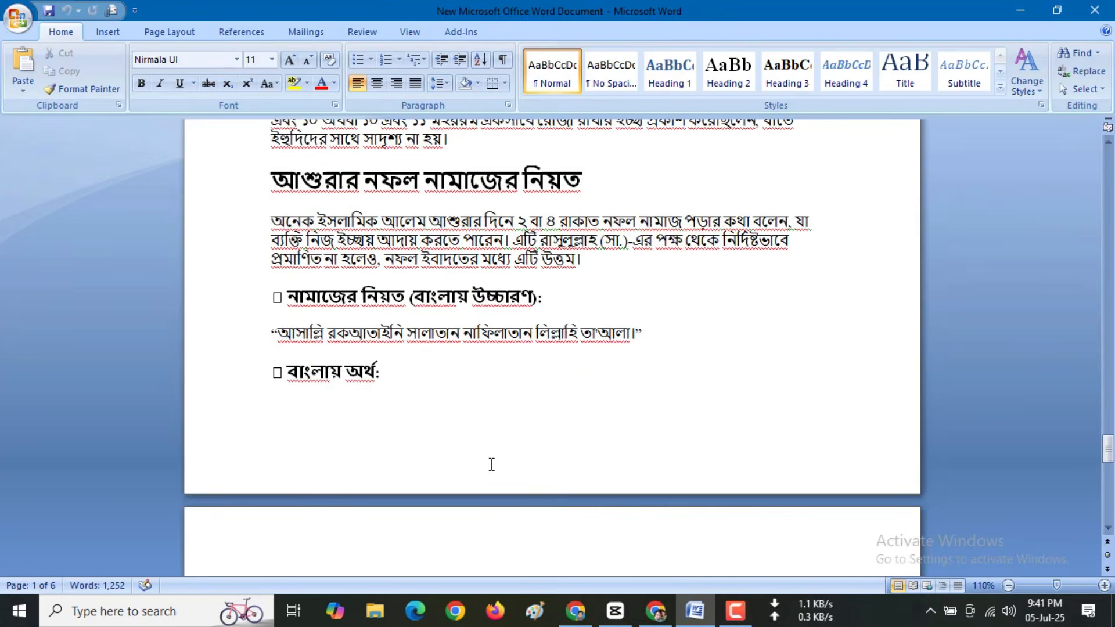
scroll(492, 464, down, 9)
scroll(491, 464, up, 4)
scroll(491, 465, up, 20)
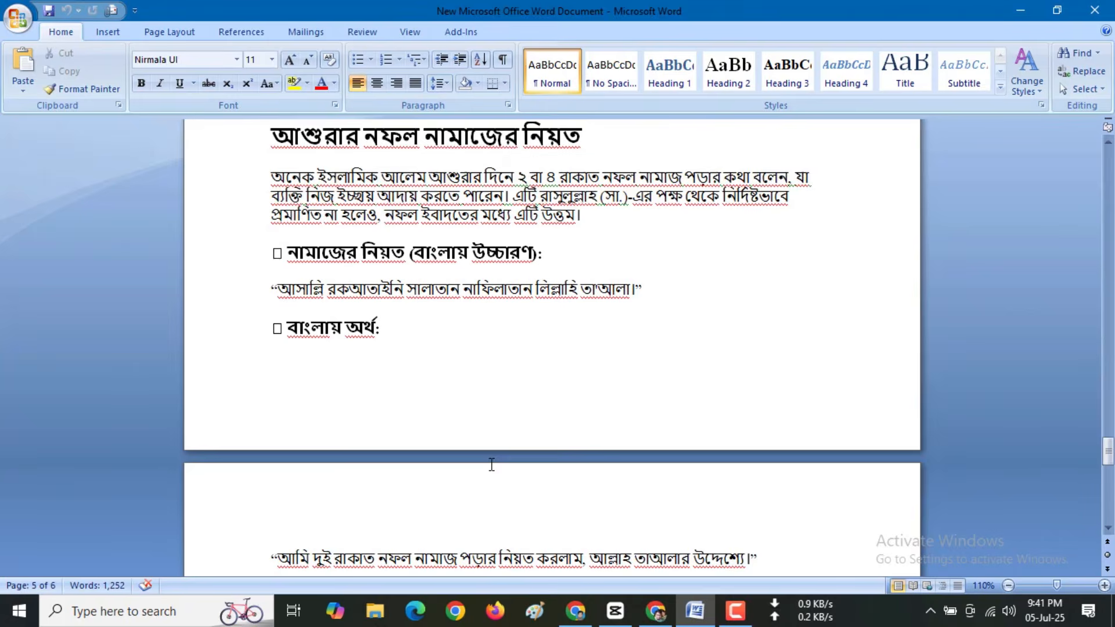
scroll(492, 465, up, 20)
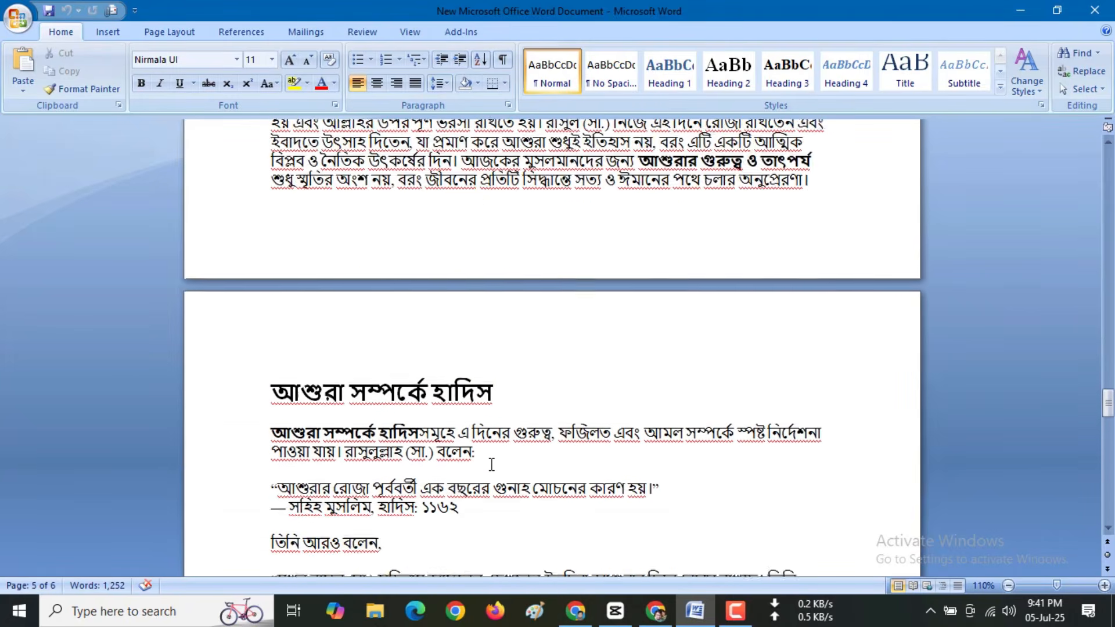
scroll(491, 464, up, 5)
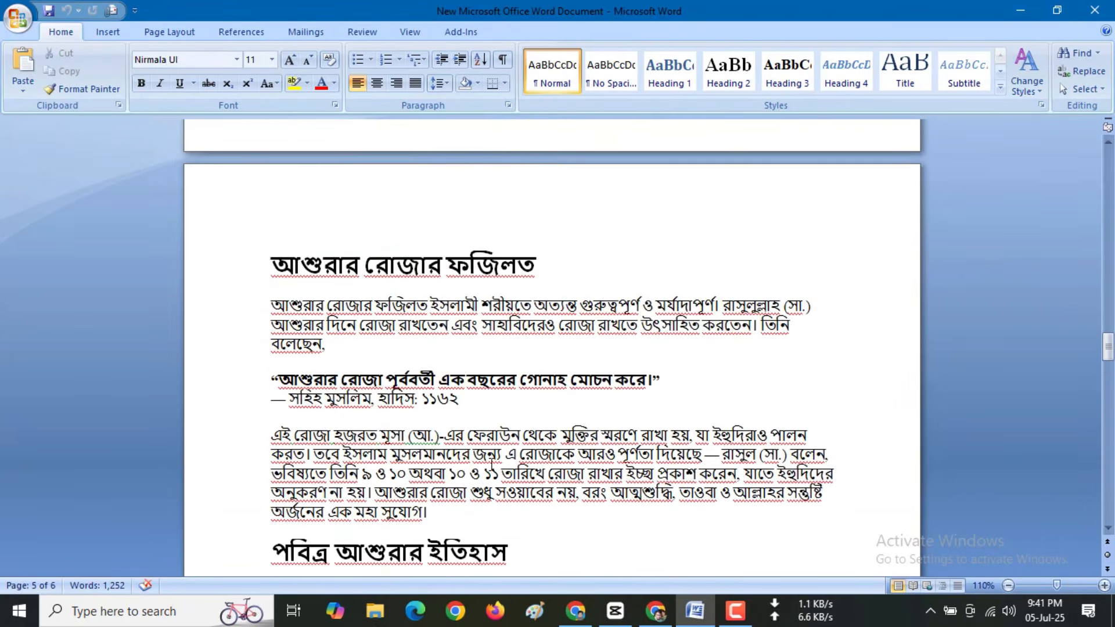
scroll(491, 465, up, 3)
scroll(492, 464, down, 16)
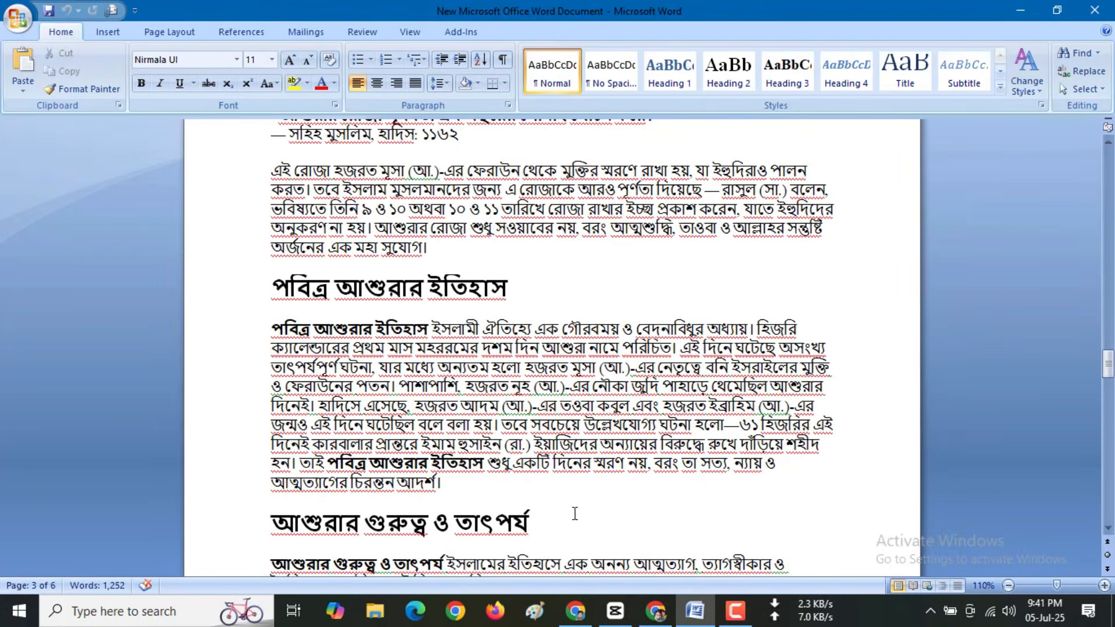
Step: Switch to YouTube in Chrome and look through the videos of the playlist "শূন্য থেকে ইনকাম (Blogger With Adsterra)"
click(655, 612)
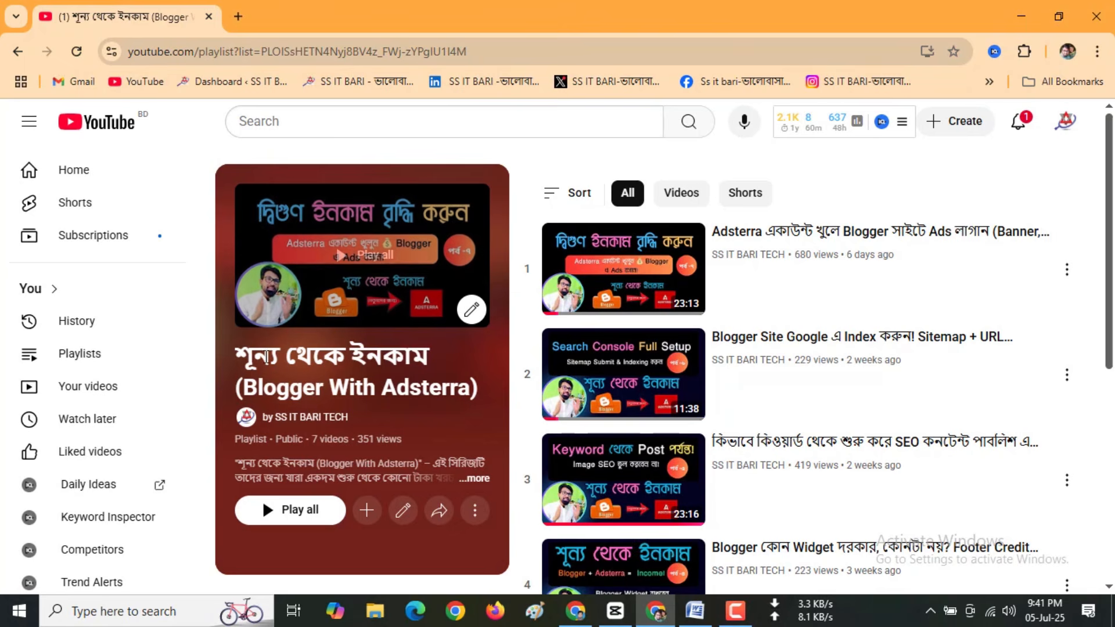
drag(239, 354, 472, 388)
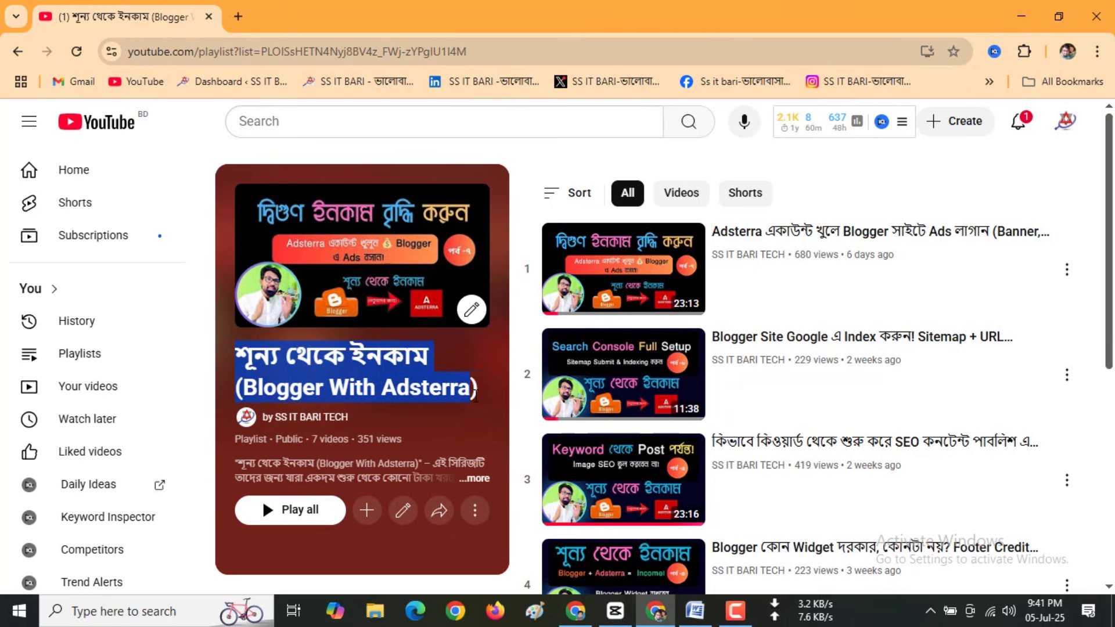
scroll(777, 250, down, 6)
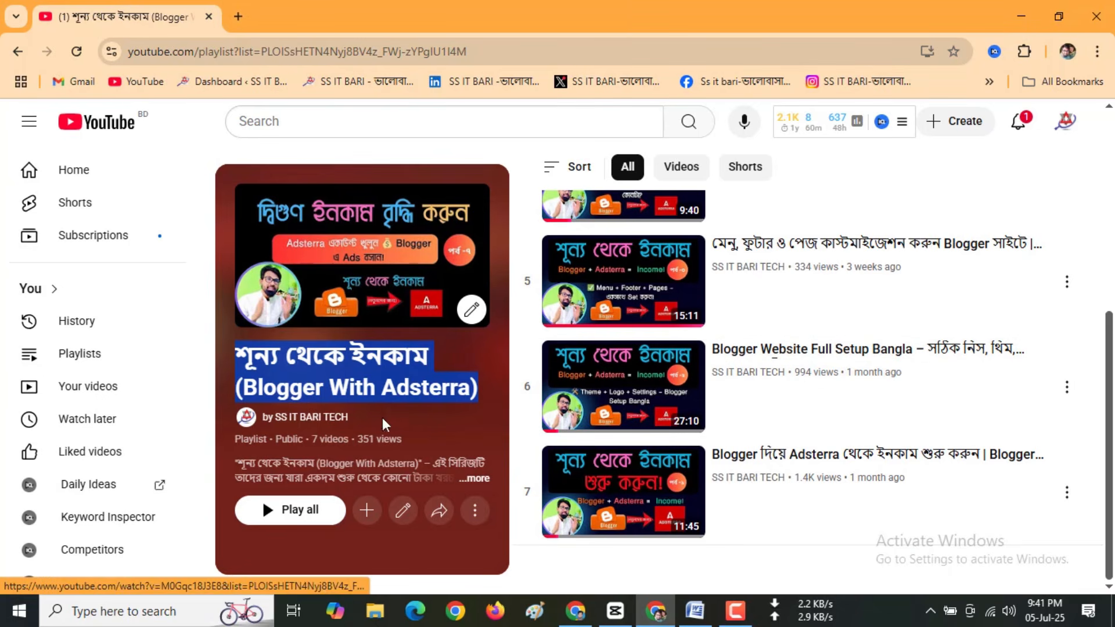
scroll(435, 364, up, 6)
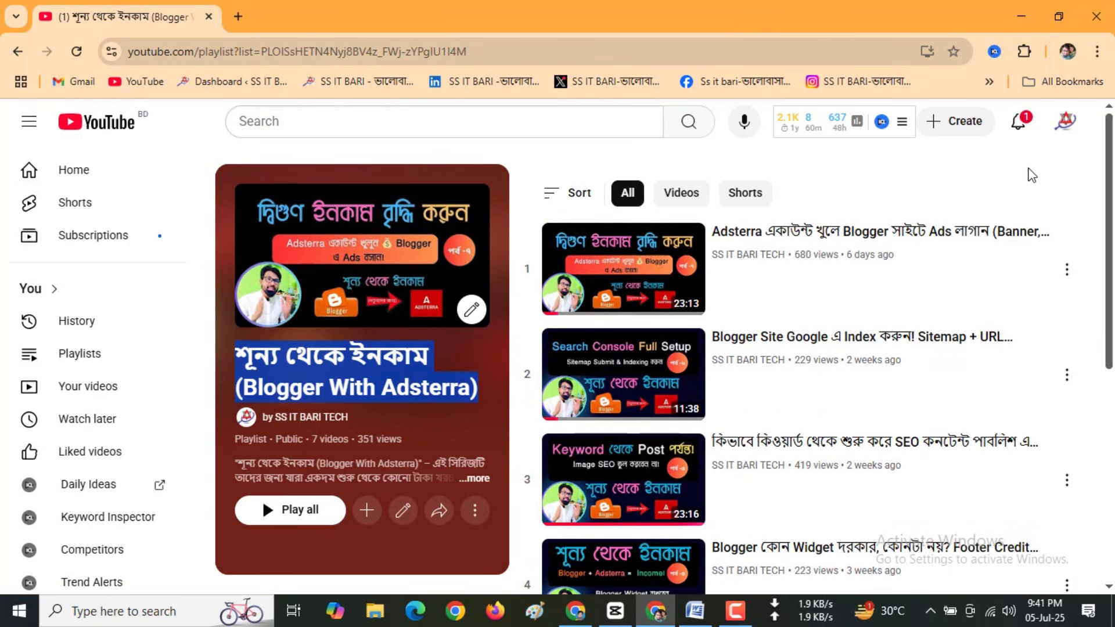
Step: Return to the Word article and review its closing part, including the "গুরুত্বপূর্ণ প্রশ্নোত্তর" and "উপসংহার" sections
click(696, 615)
scroll(528, 336, down, 10)
scroll(529, 339, down, 10)
scroll(529, 339, down, 10)
scroll(528, 341, down, 7)
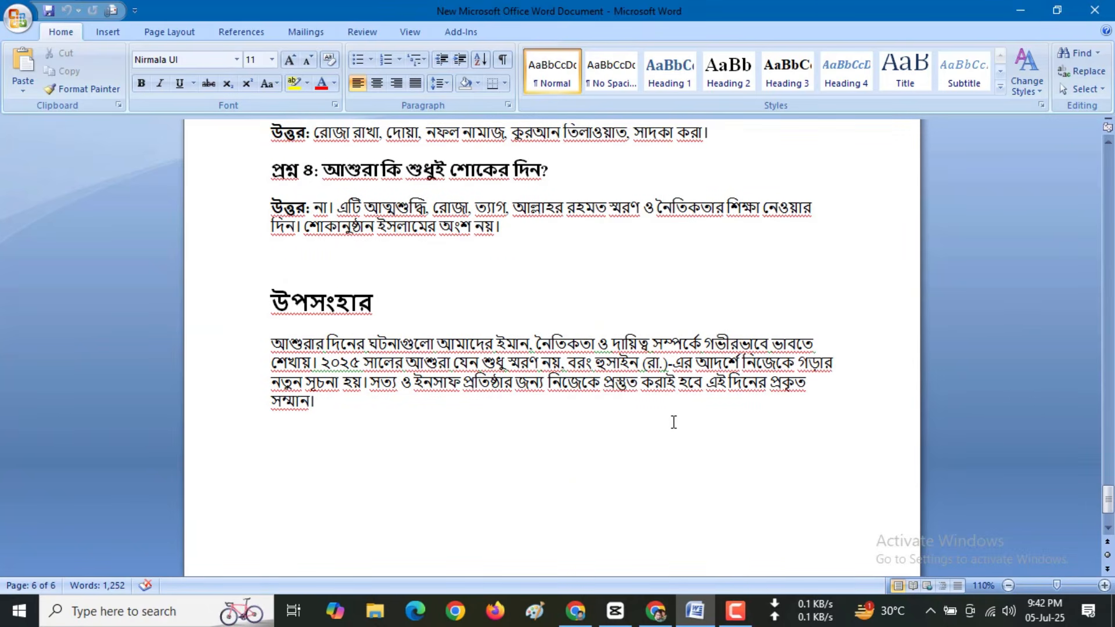
scroll(674, 422, up, 13)
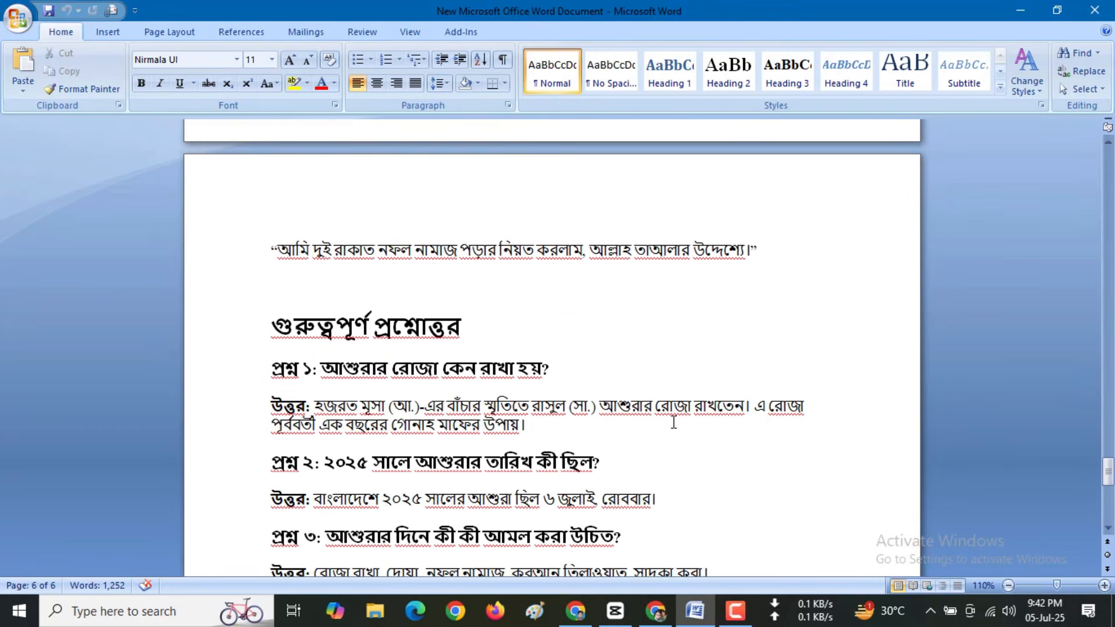
scroll(675, 439, up, 2)
scroll(653, 453, up, 3)
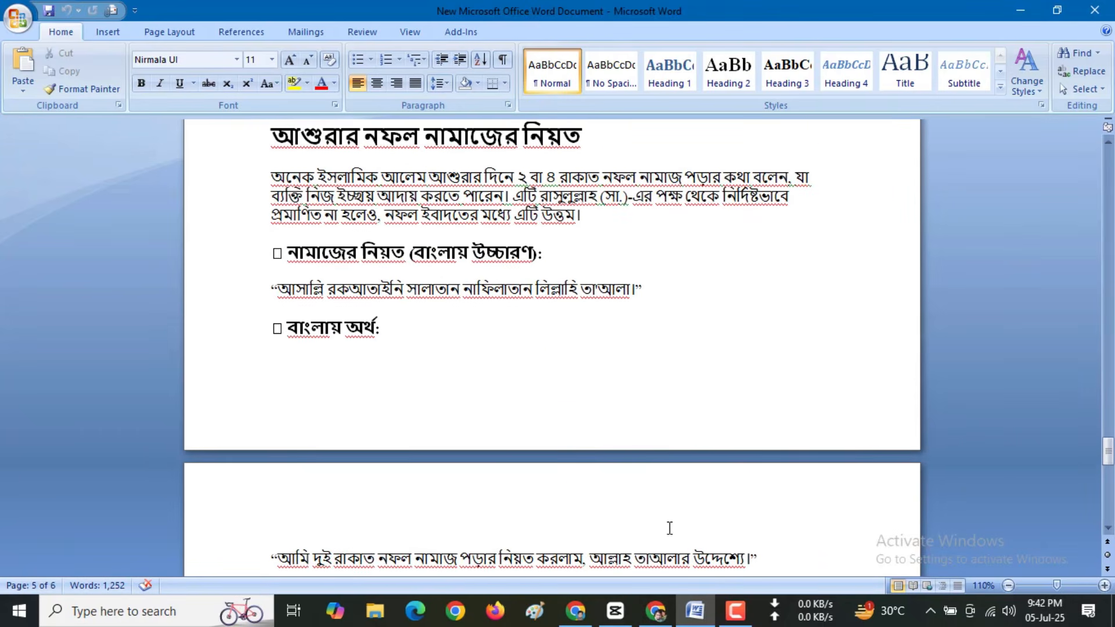
Step: Split the "পবিত্র আশুরার ইতিহাস" text into two paragraphs so that the second one starts at "পাশাপাশি"
scroll(660, 478, up, 16)
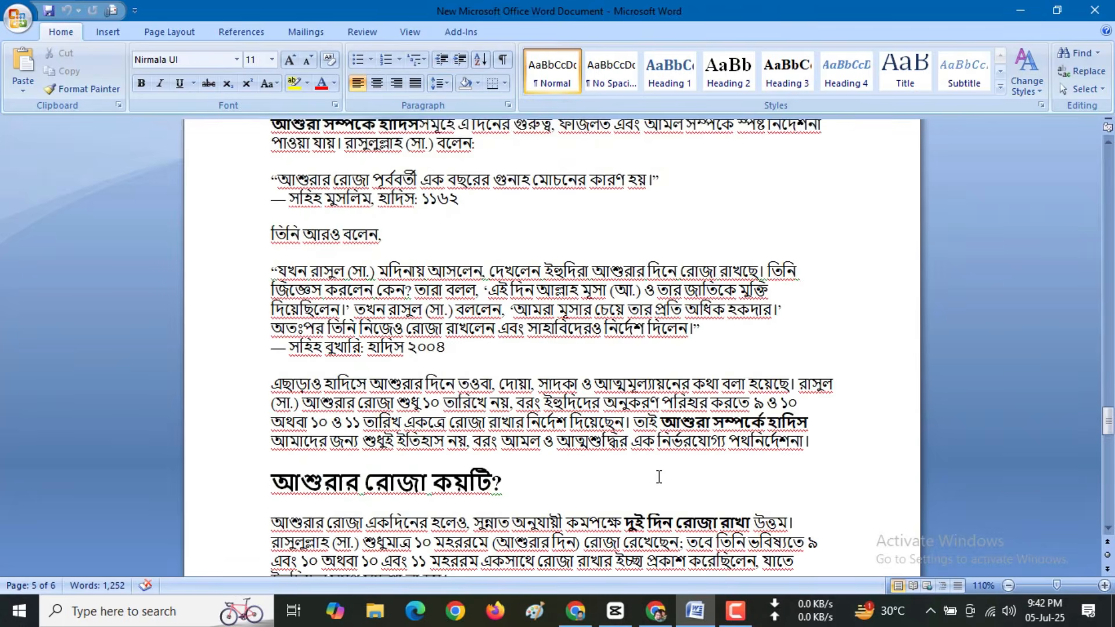
scroll(659, 478, up, 9)
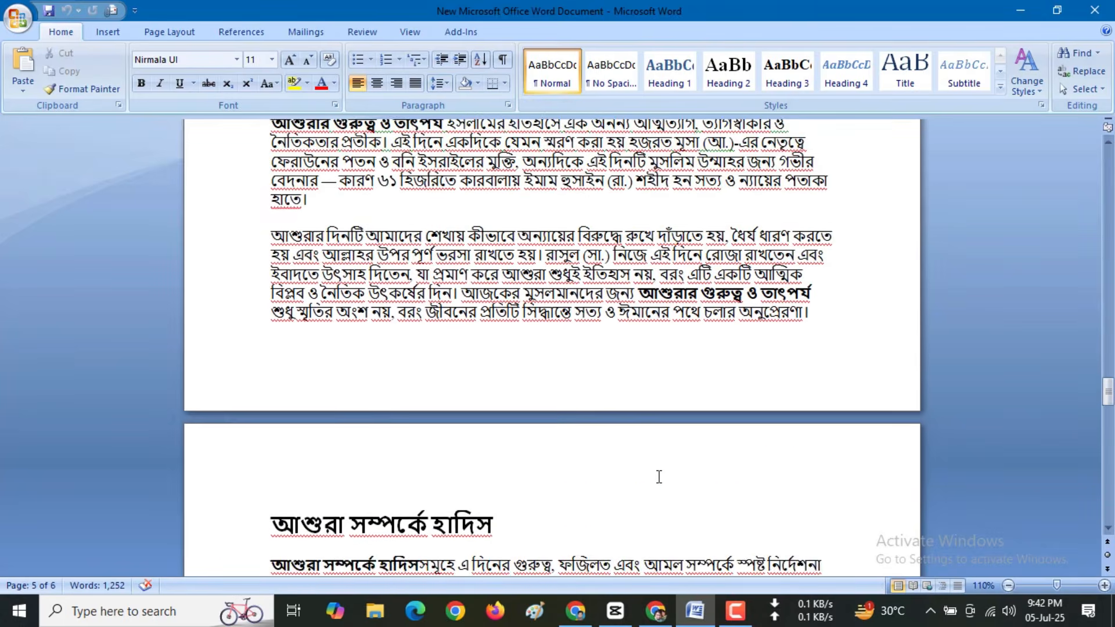
scroll(659, 478, up, 8)
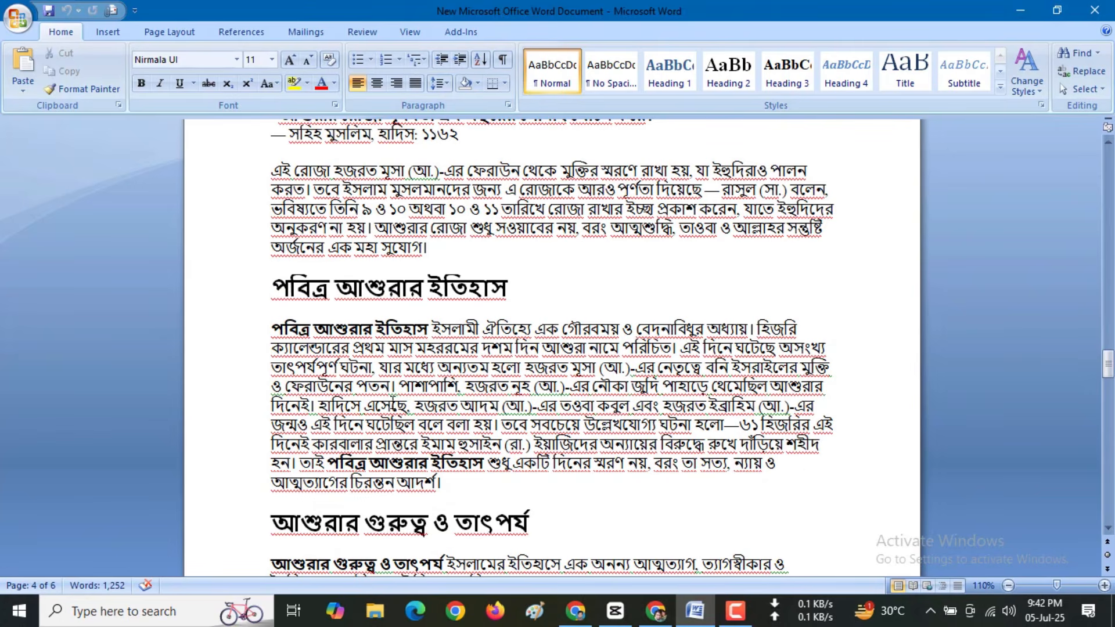
key(Return)
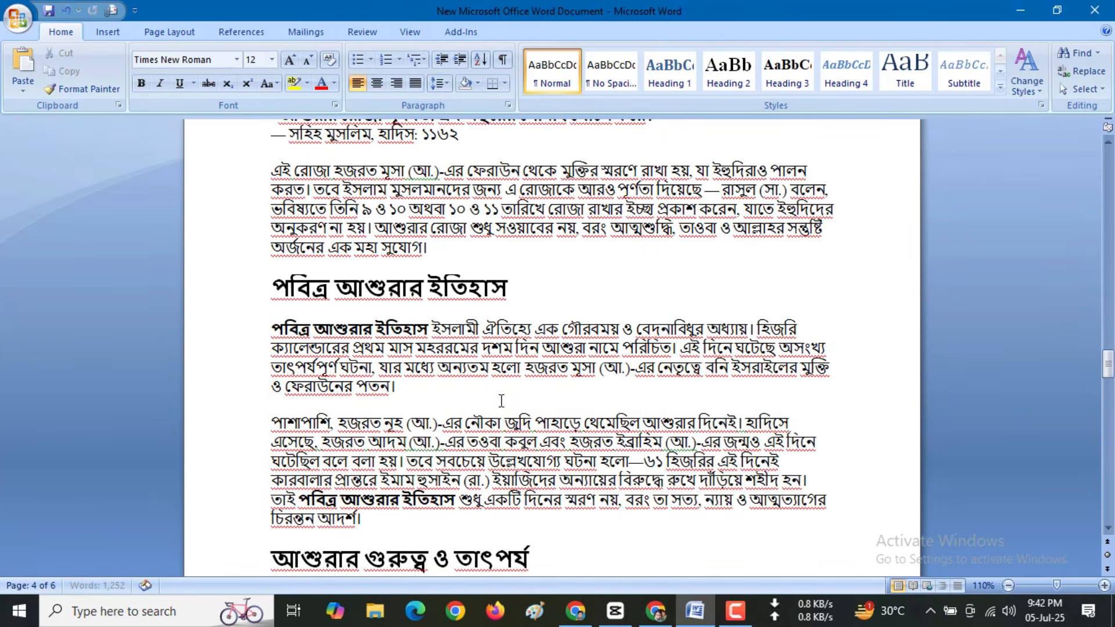
Step: Remove the empty line between the "আশুরা কি?" paragraph and the "আশুরার দিনের ঘটনা" heading
scroll(499, 400, up, 10)
scroll(497, 402, up, 15)
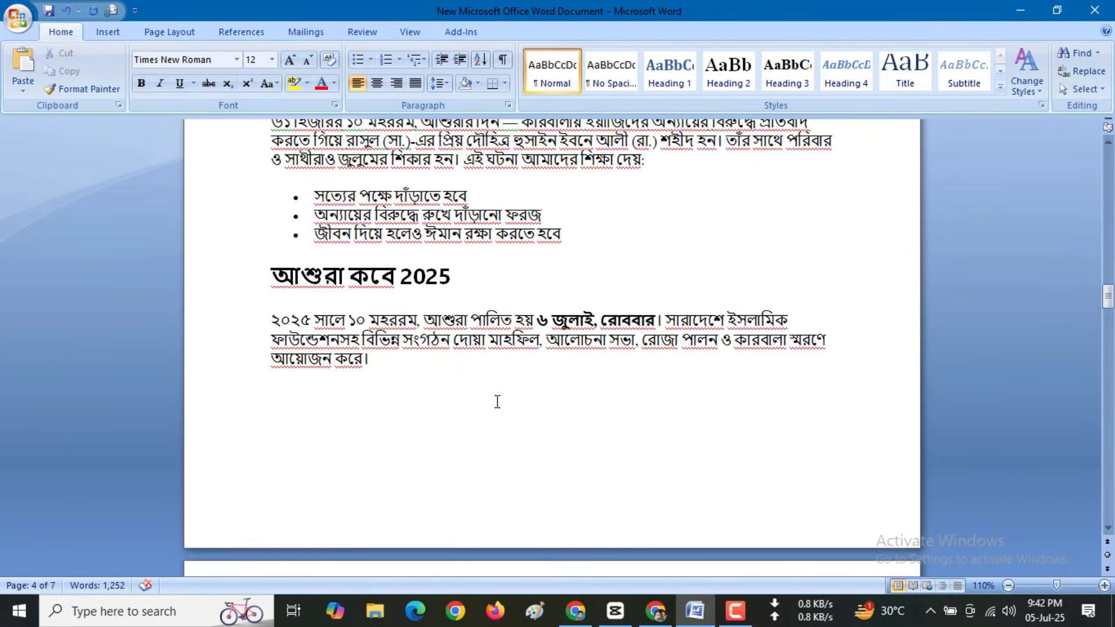
scroll(497, 402, up, 12)
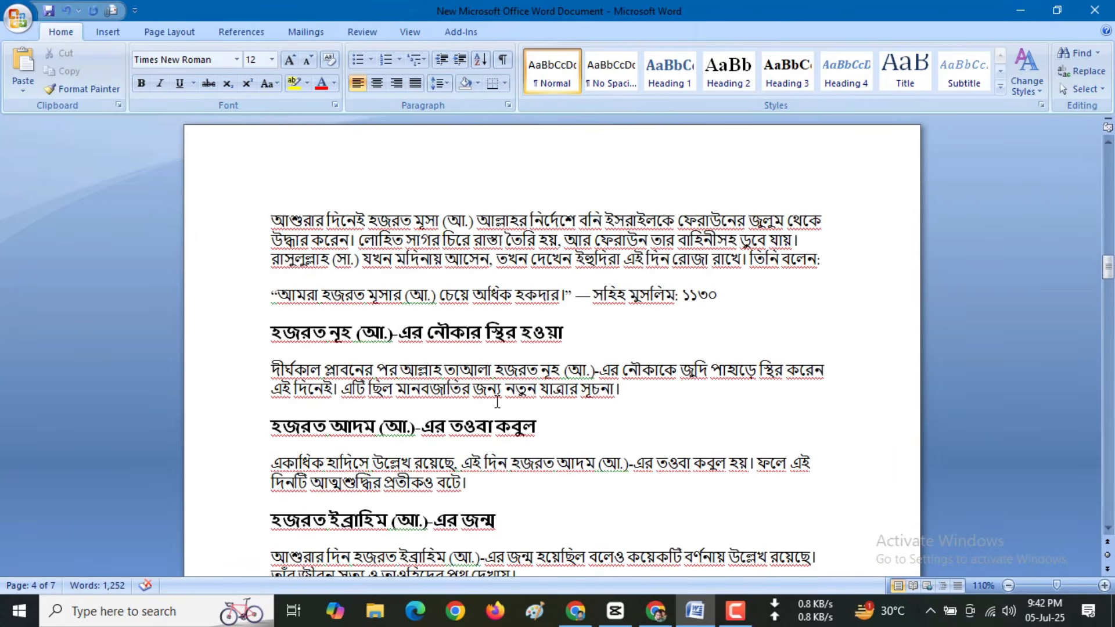
scroll(497, 402, up, 4)
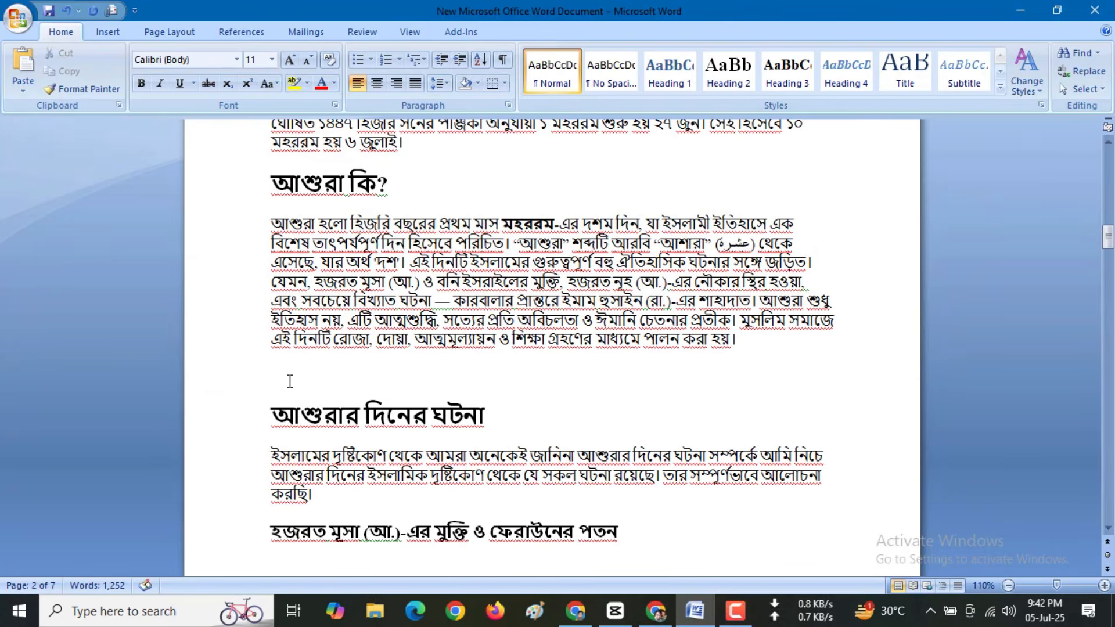
click(290, 381)
Step: Go over the sub keyword list, title, meta and tags, and check the article's sections down to "আশুরার রোজার ফজিলত"
scroll(289, 381, up, 7)
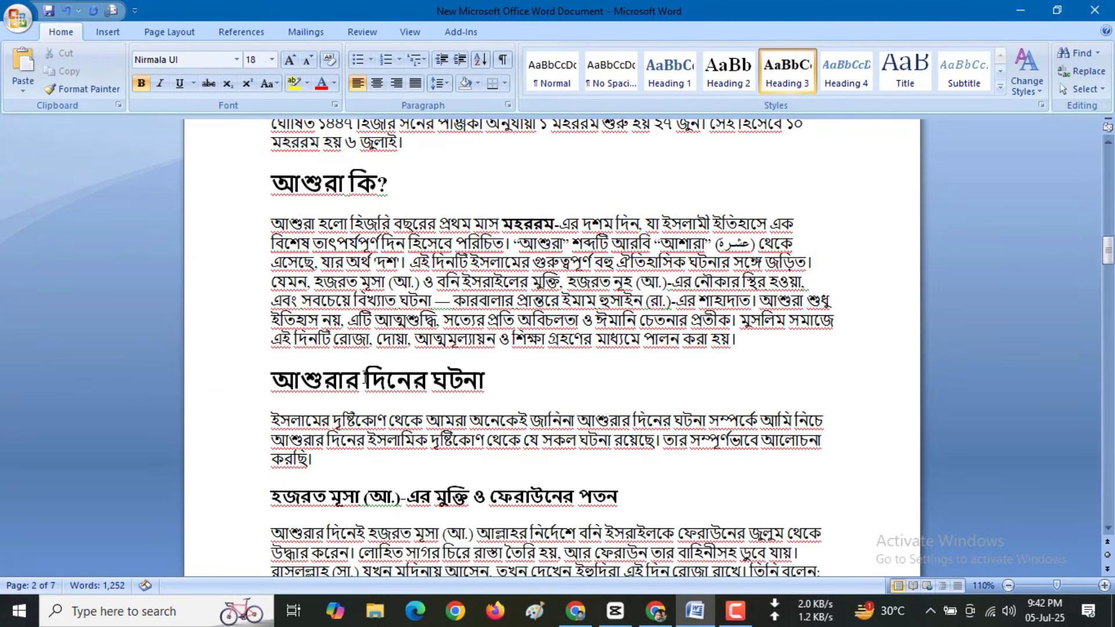
scroll(431, 376, up, 6)
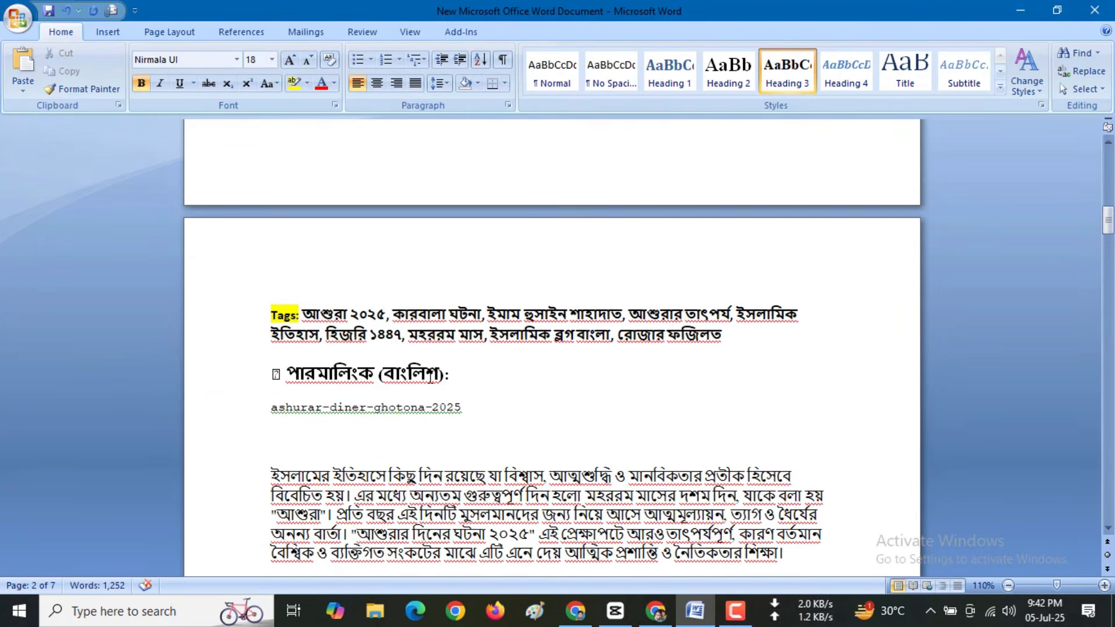
scroll(430, 377, up, 2)
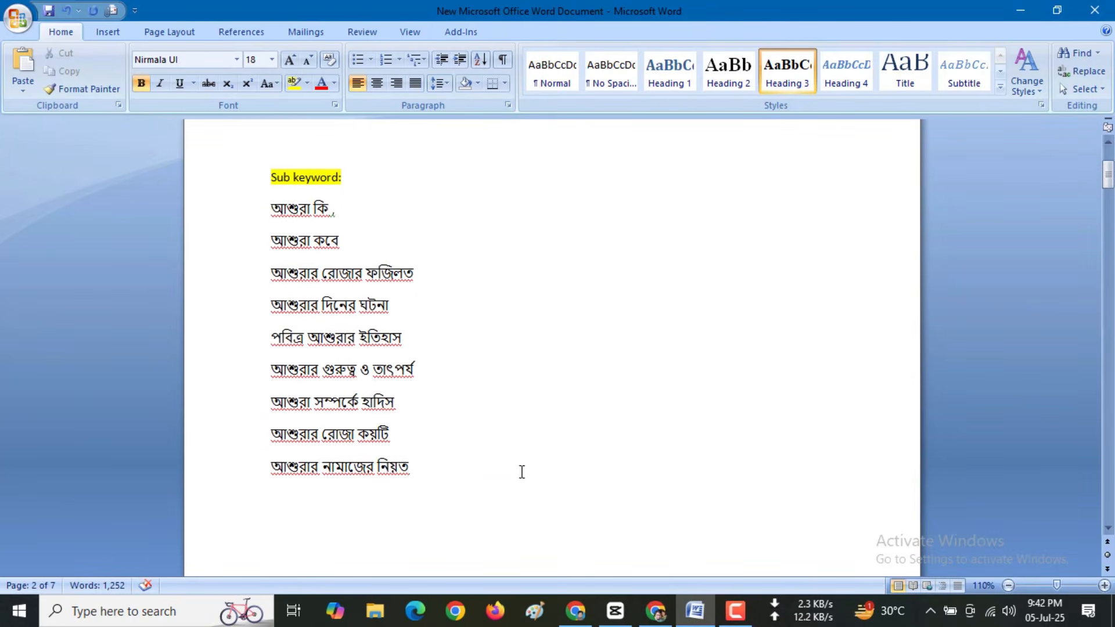
scroll(537, 449, down, 16)
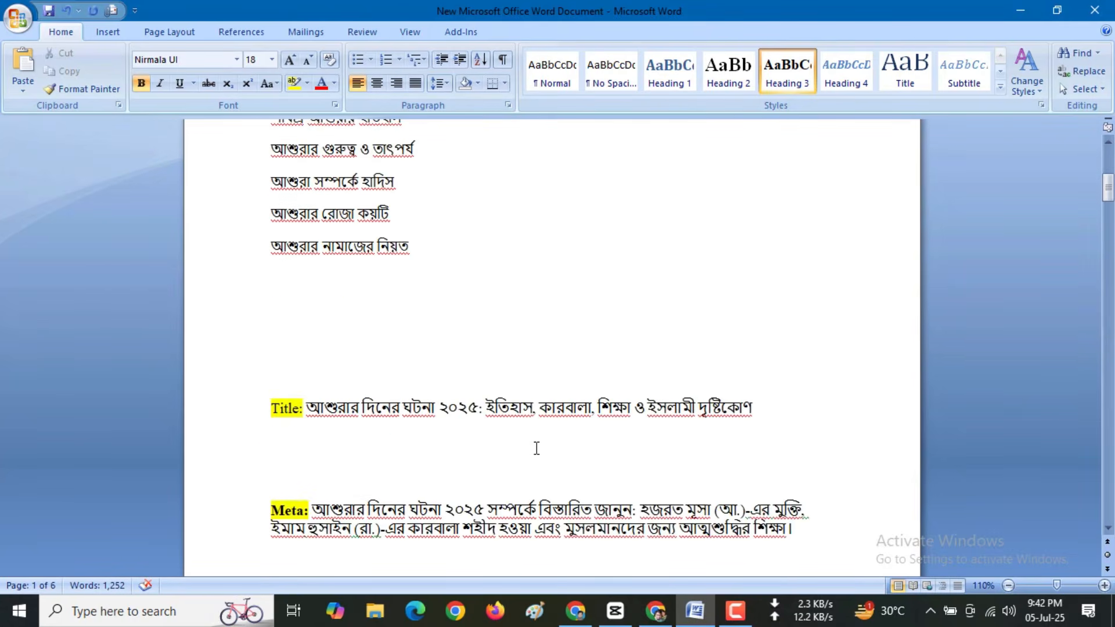
scroll(581, 450, down, 17)
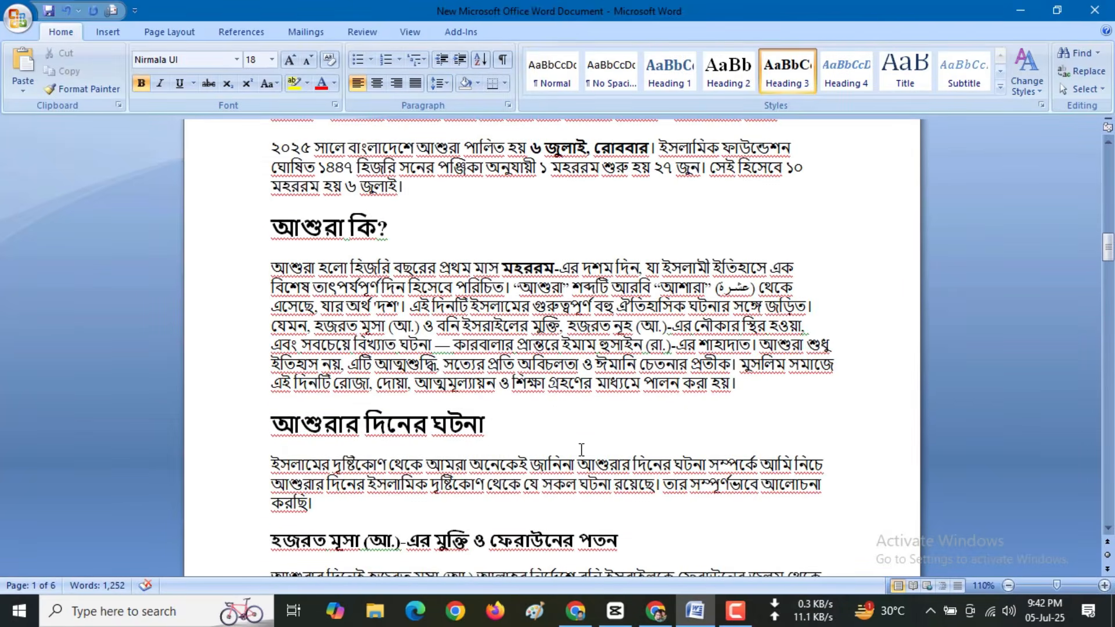
scroll(580, 451, down, 14)
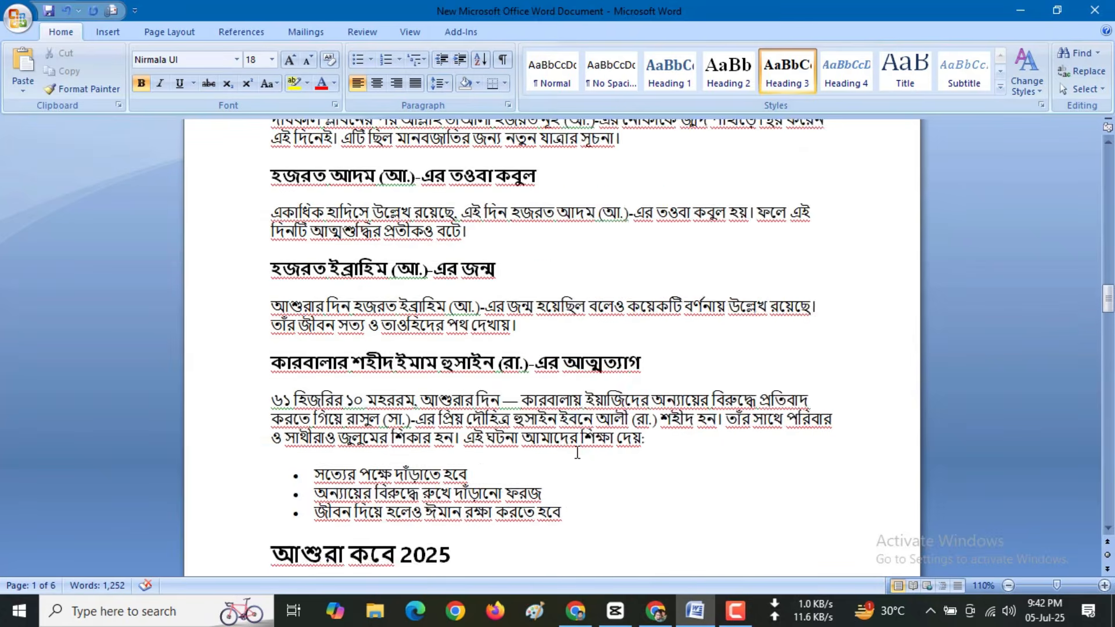
scroll(575, 454, down, 12)
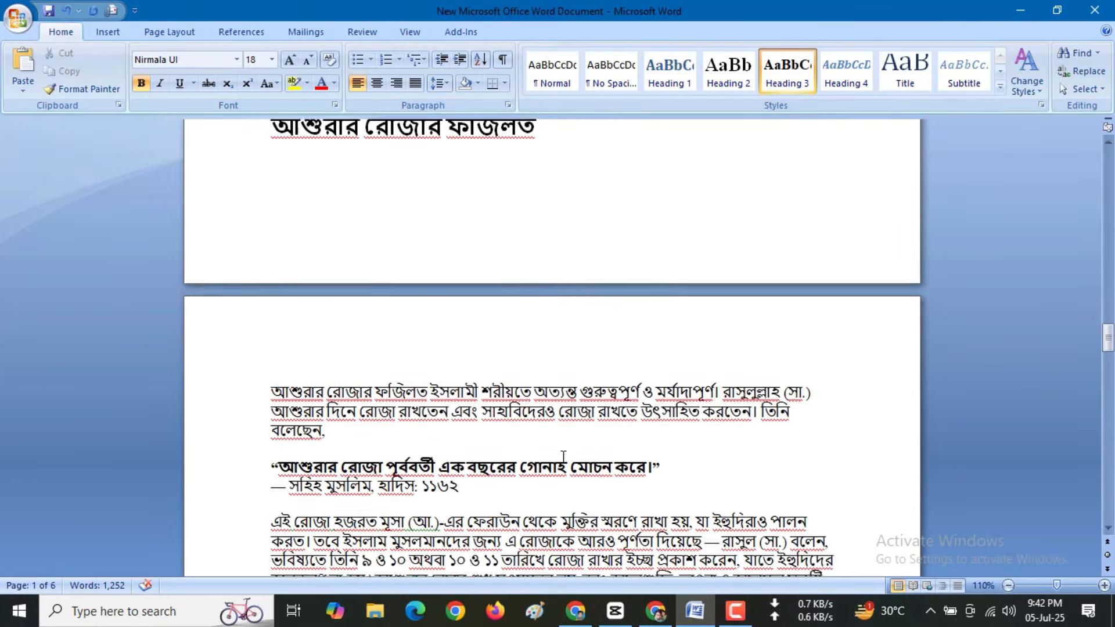
scroll(568, 474, down, 3)
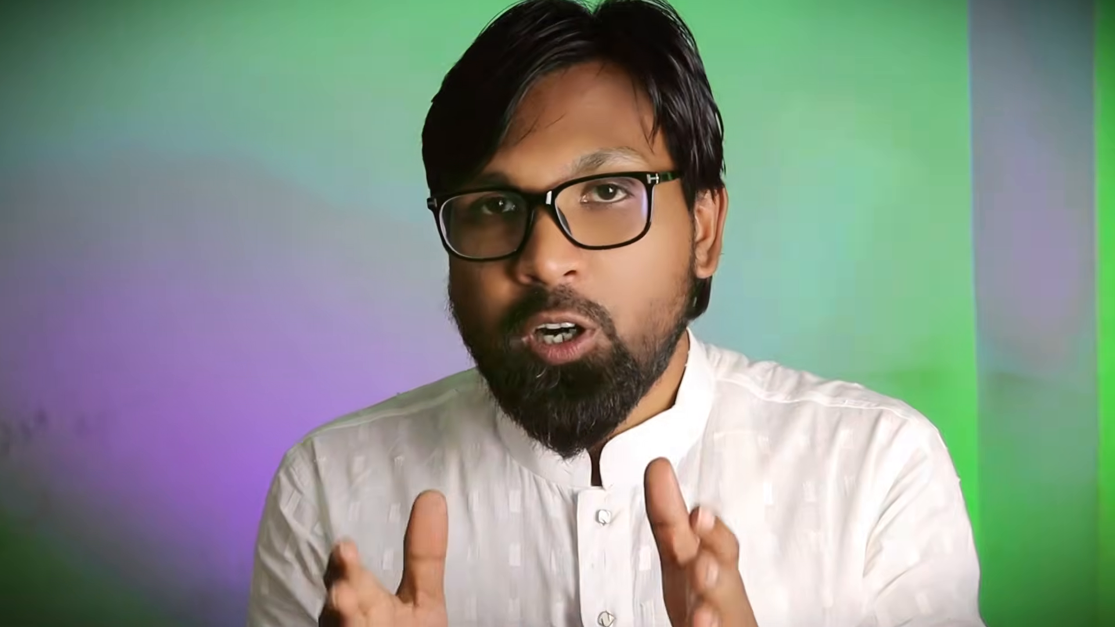